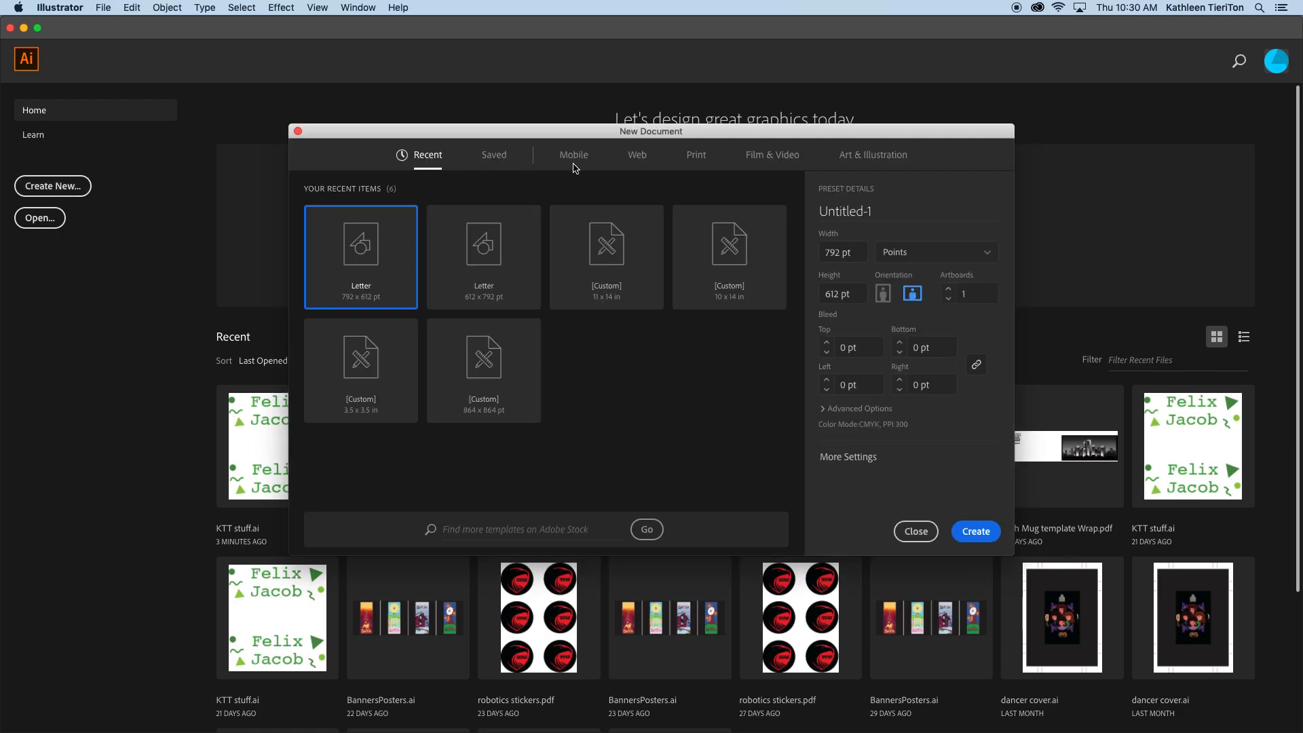
Create a new Letter print document named Practice, with inches as units and landscape orientation.
{"action": "left_click", "coordinate": [697, 158]}
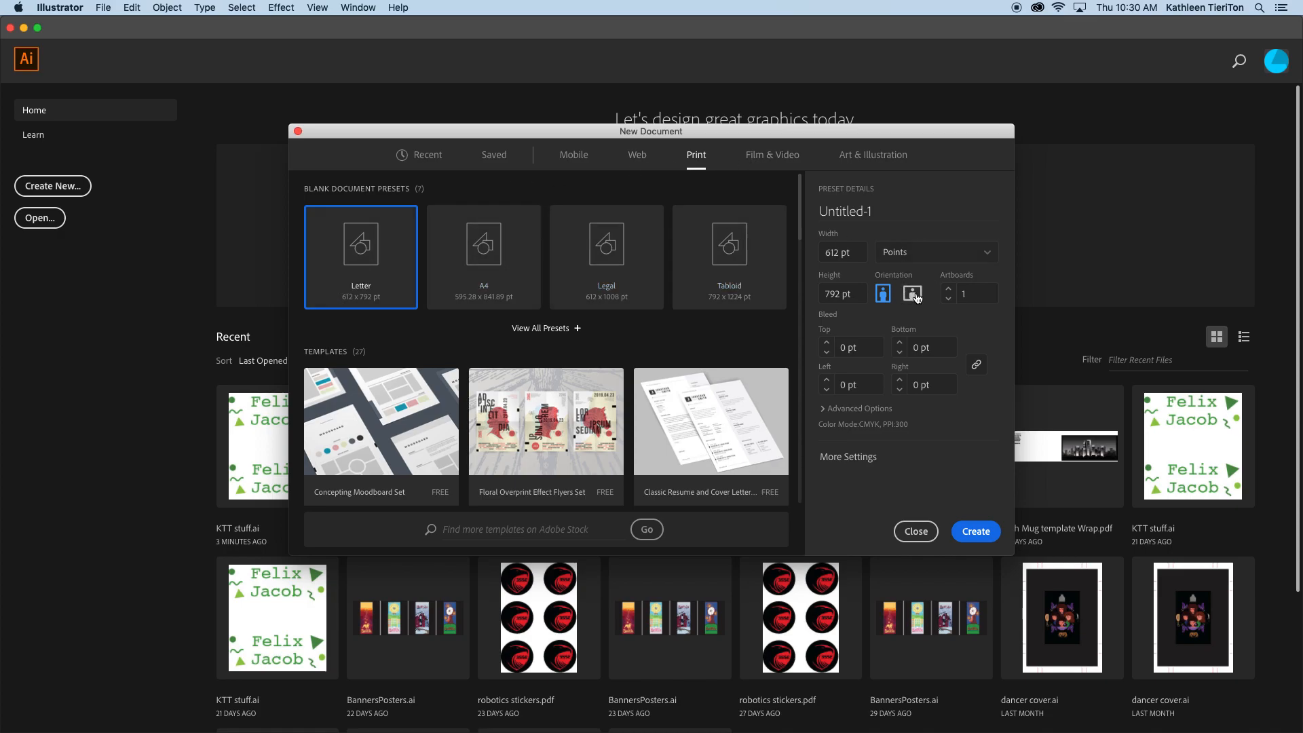
{"action": "left_click", "coordinate": [917, 259]}
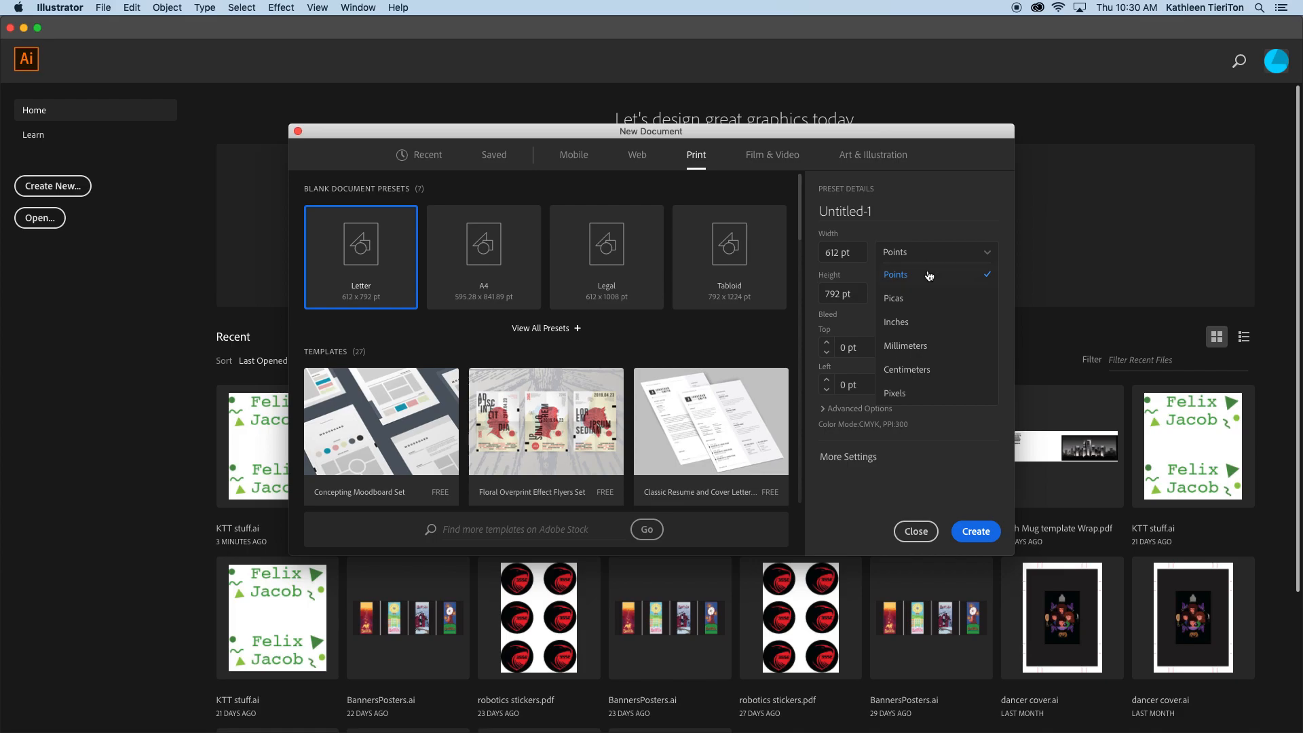
{"action": "left_click", "coordinate": [889, 320]}
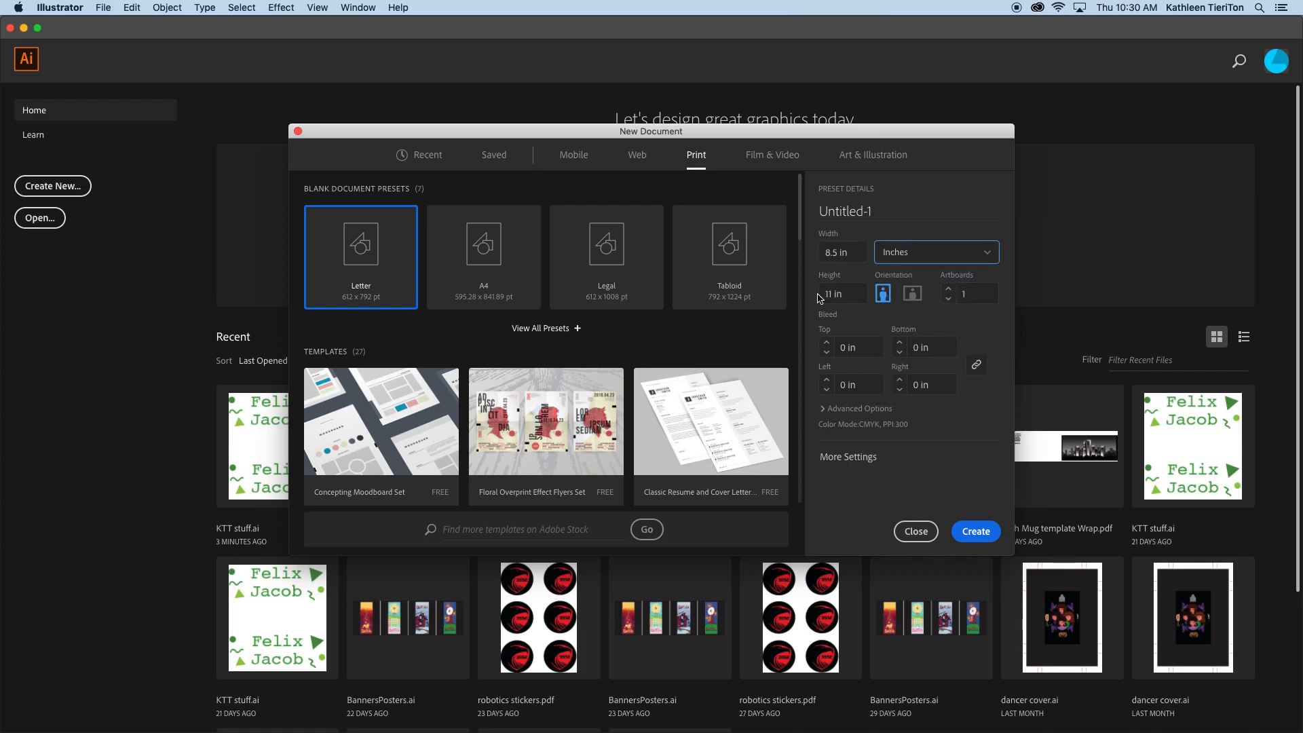
{"action": "left_click", "coordinate": [836, 216]}
{"action": "type", "text": "Practice"}
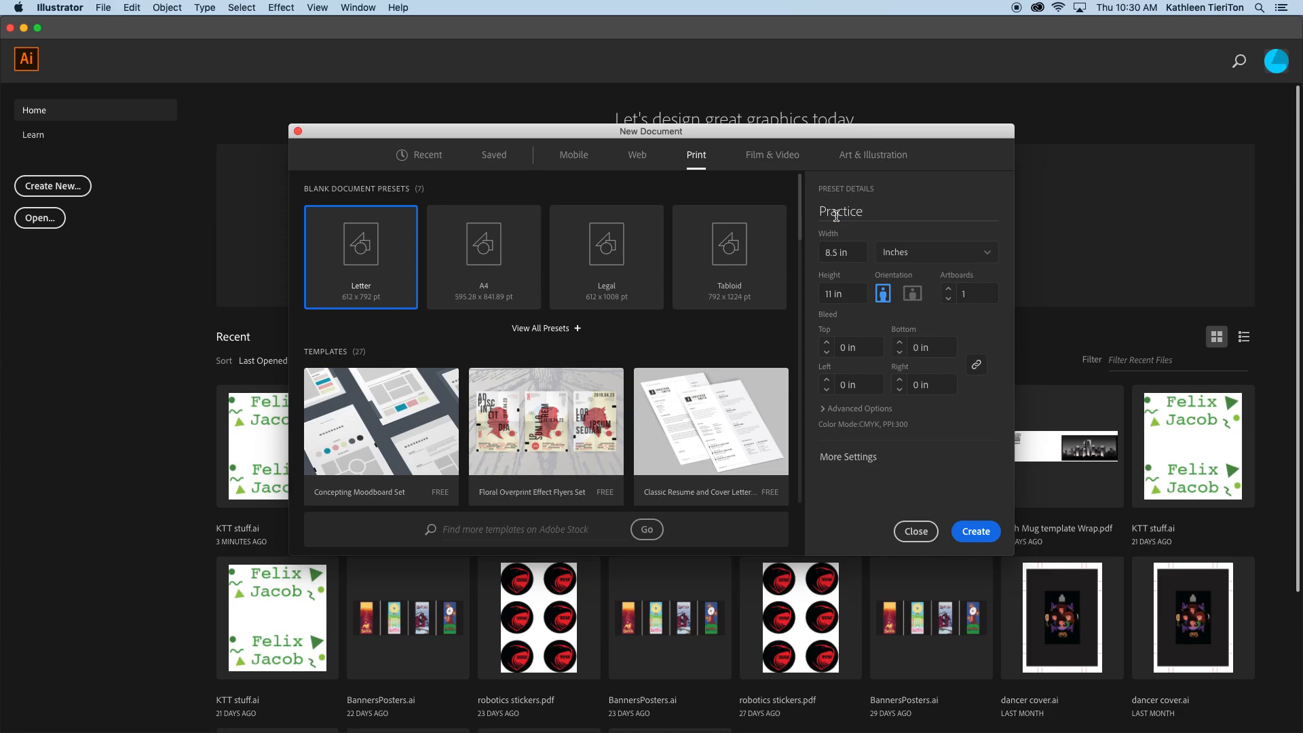
{"action": "left_click", "coordinate": [913, 293]}
{"action": "left_click", "coordinate": [978, 533]}
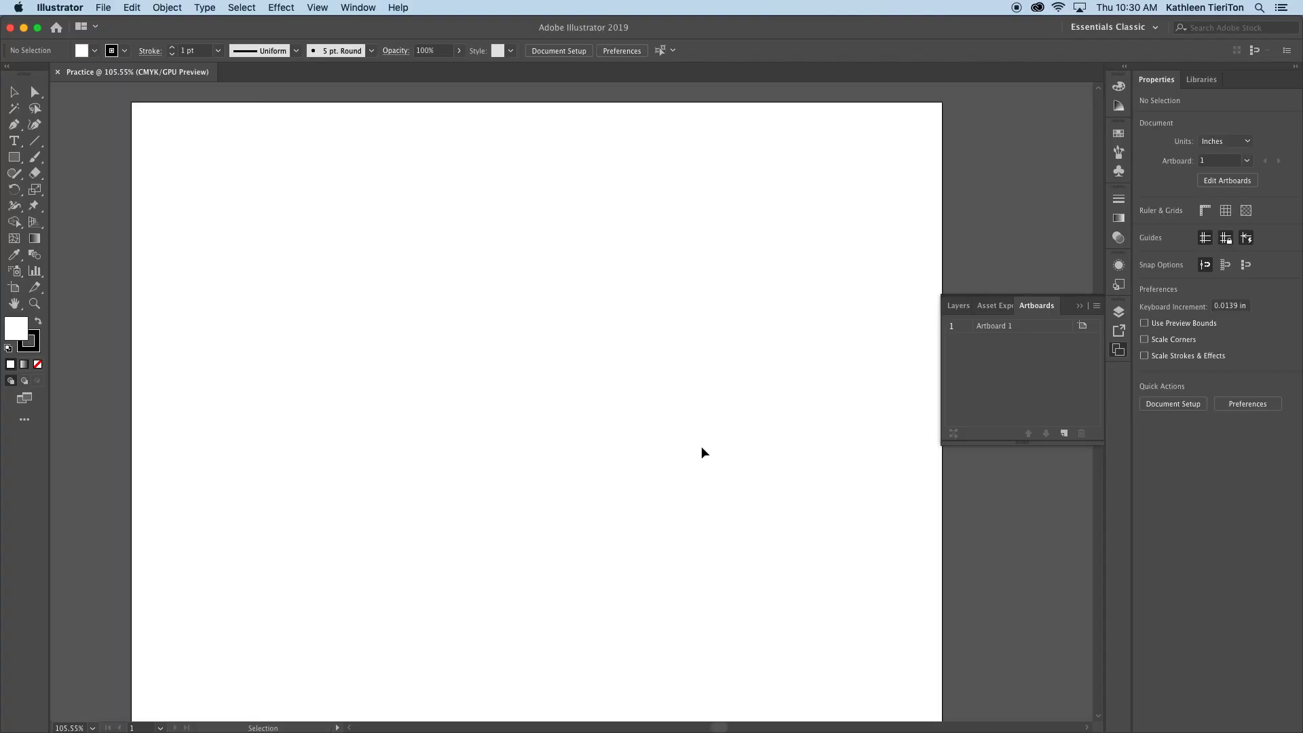
Collapse the floating Artboards panel and return the workspace to Essentials Classic after viewing the Essentials layout.
{"action": "left_click", "coordinate": [1083, 309]}
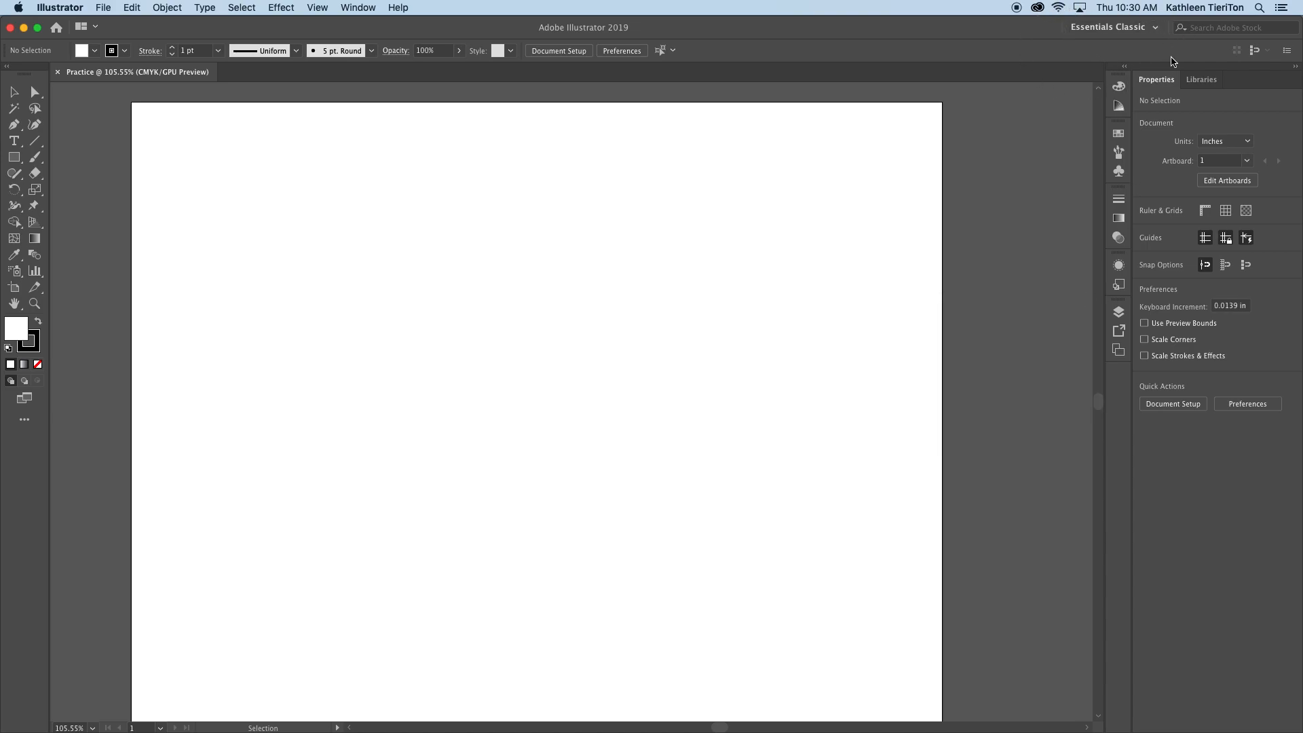
{"action": "left_click", "coordinate": [1154, 27]}
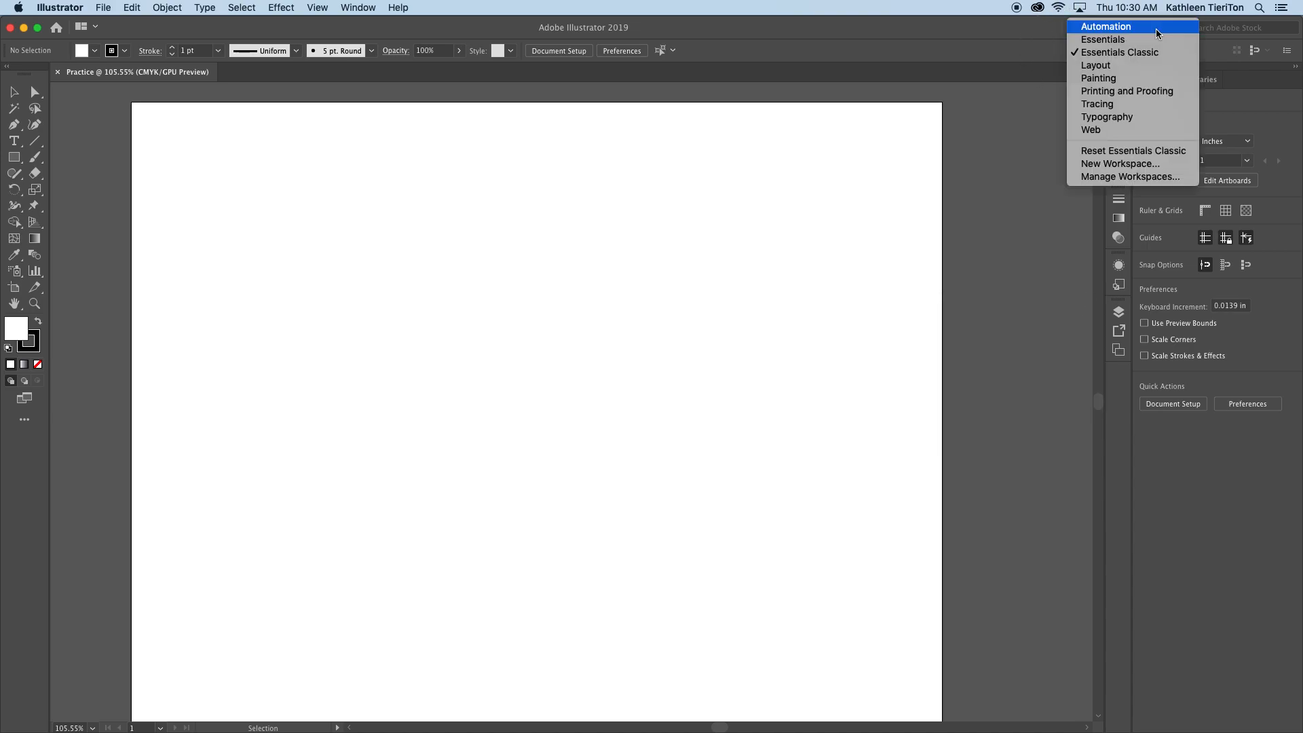
{"action": "left_click", "coordinate": [1157, 41]}
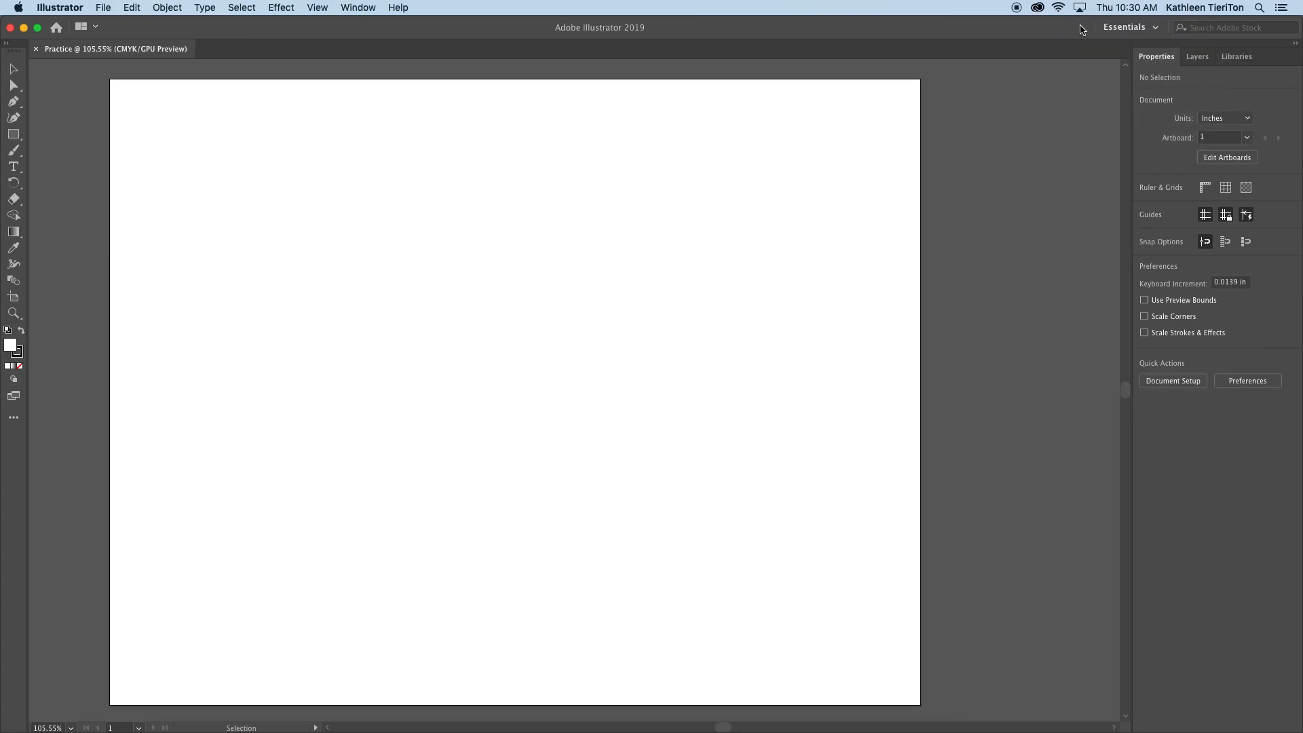
{"action": "left_click", "coordinate": [1156, 28]}
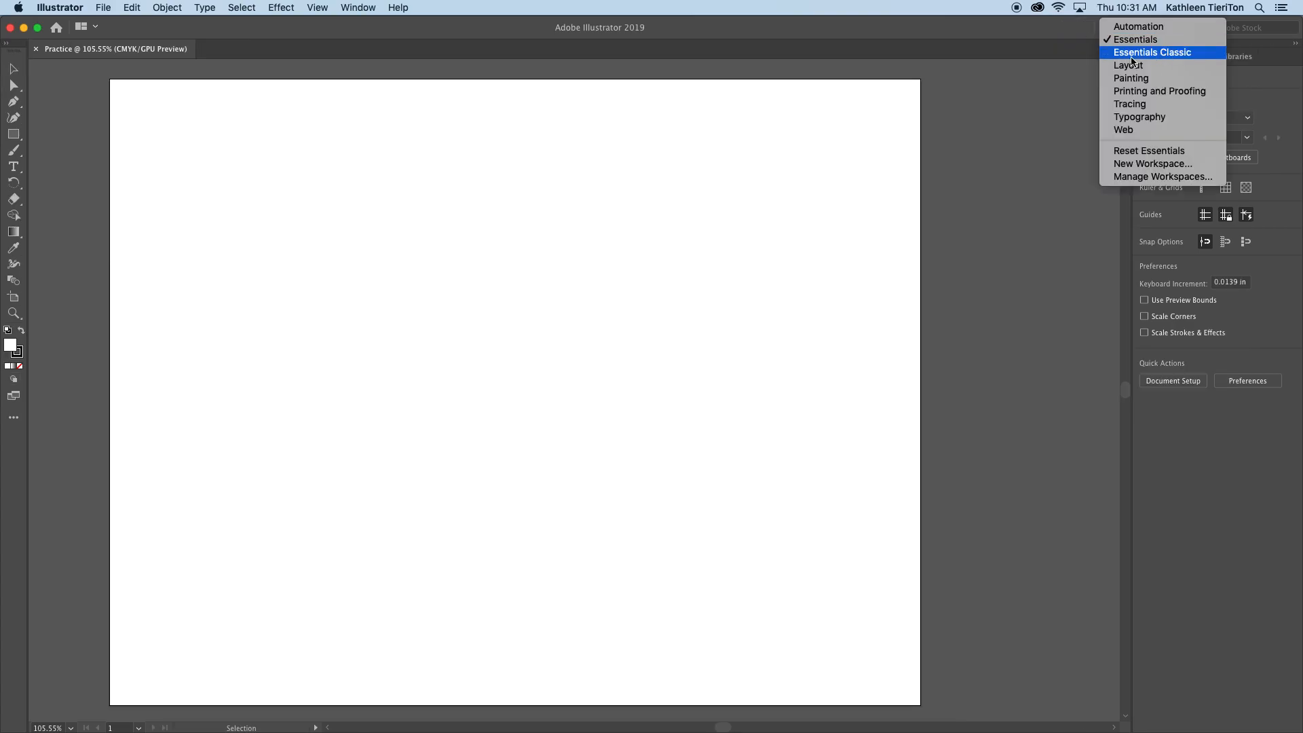
{"action": "left_click", "coordinate": [1151, 53]}
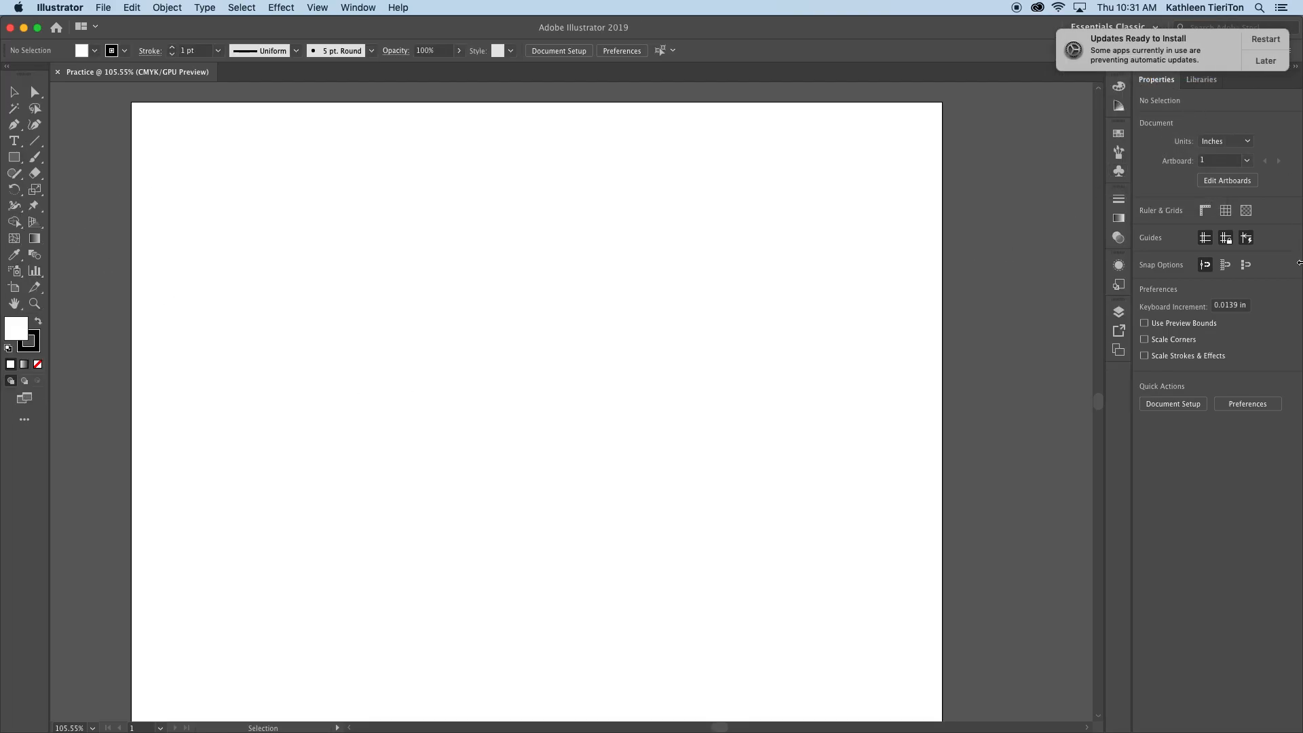
Postpone the system update reminder until tomorrow and look over the list of available workspaces.
{"action": "left_click", "coordinate": [1266, 61]}
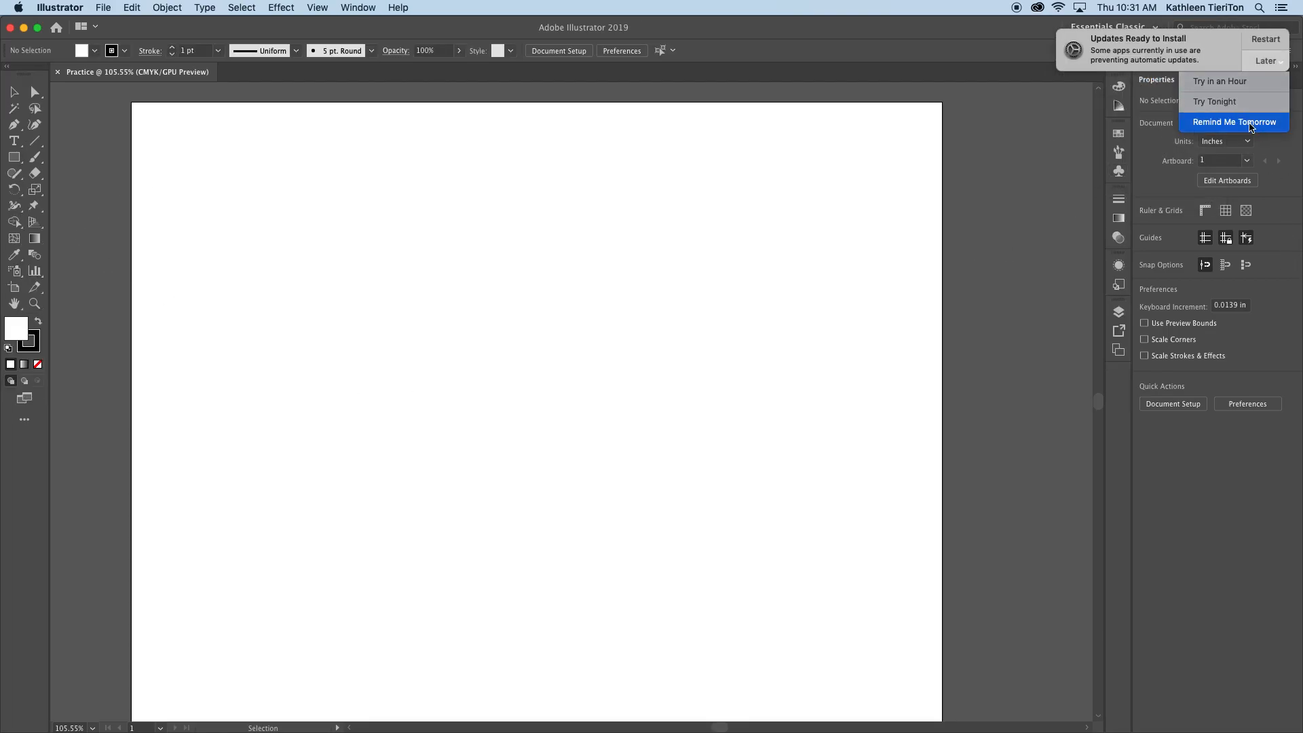
{"action": "left_click", "coordinate": [1251, 121]}
{"action": "left_click", "coordinate": [1130, 27]}
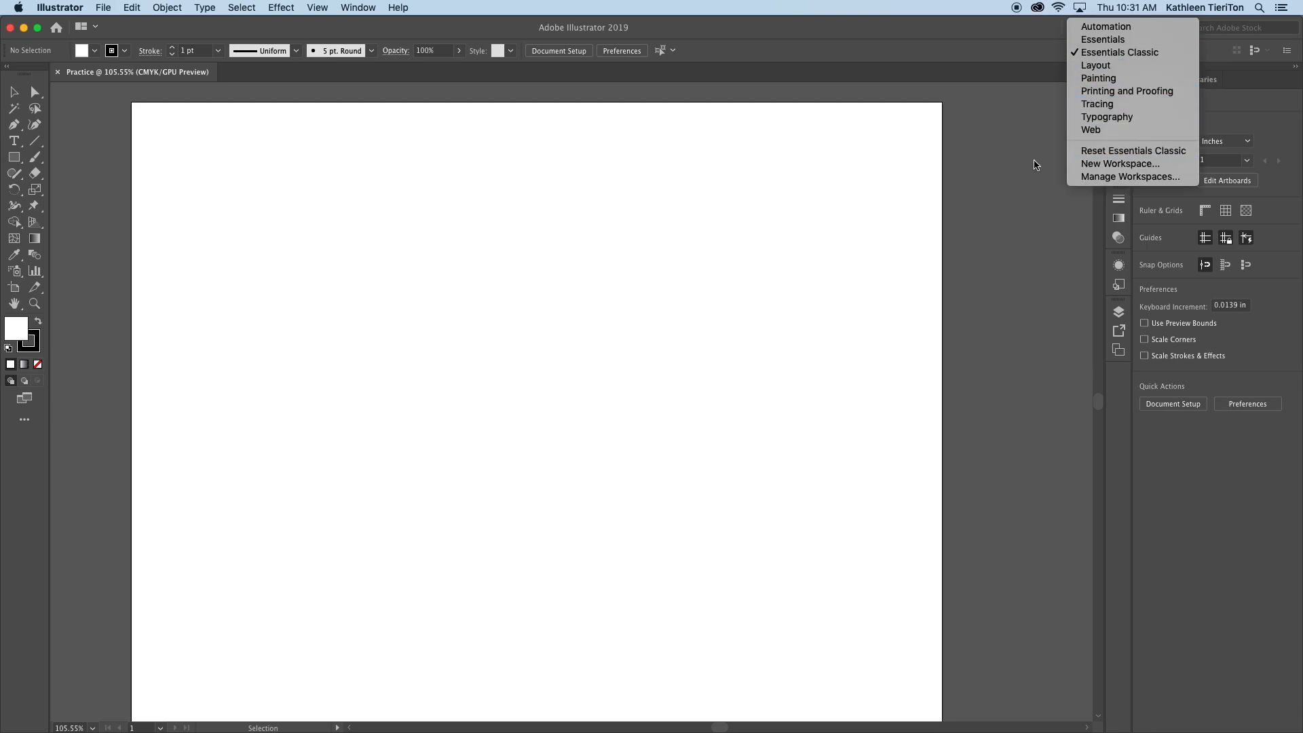
{"action": "left_click", "coordinate": [1033, 163]}
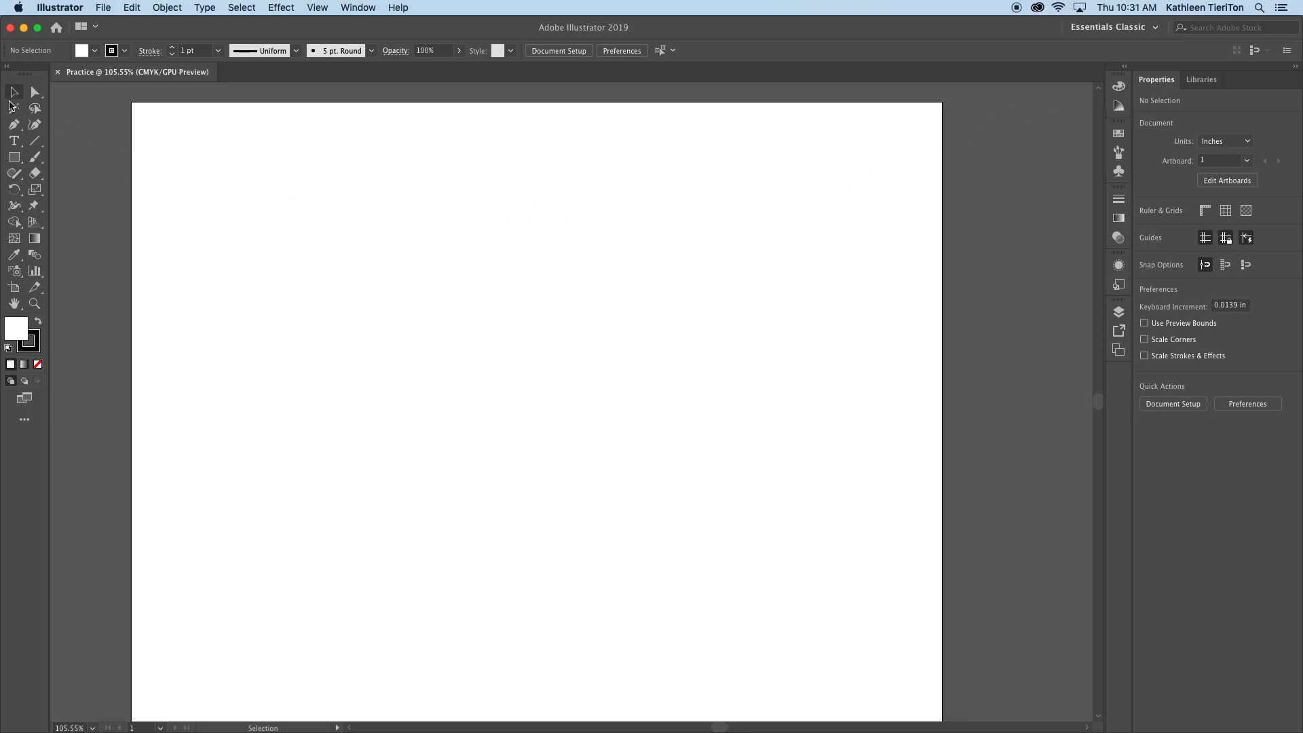
Draw a rectangle about 5.43 in wide and 2.39 in high in the artboard's upper-left area.
{"action": "left_click", "coordinate": [14, 159]}
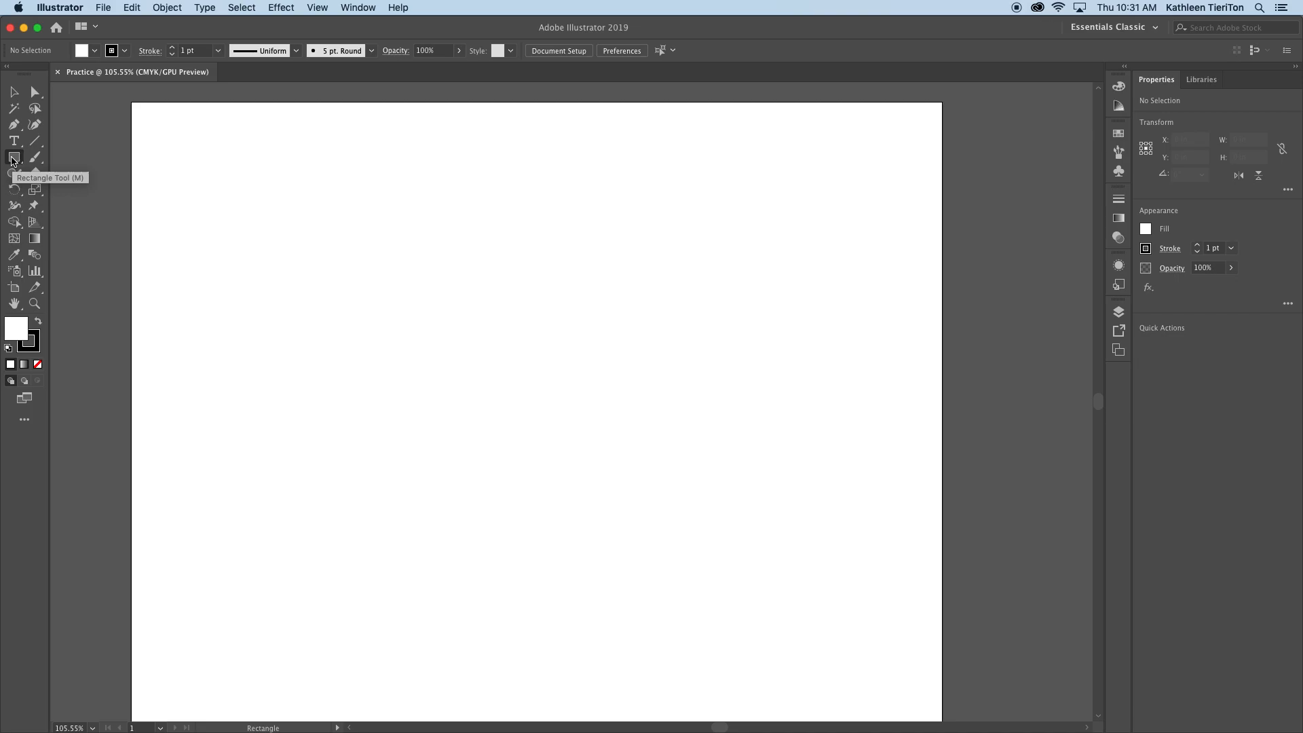
{"action": "left_click_drag", "start_coordinate": [169, 141], "coordinate": [564, 311]}
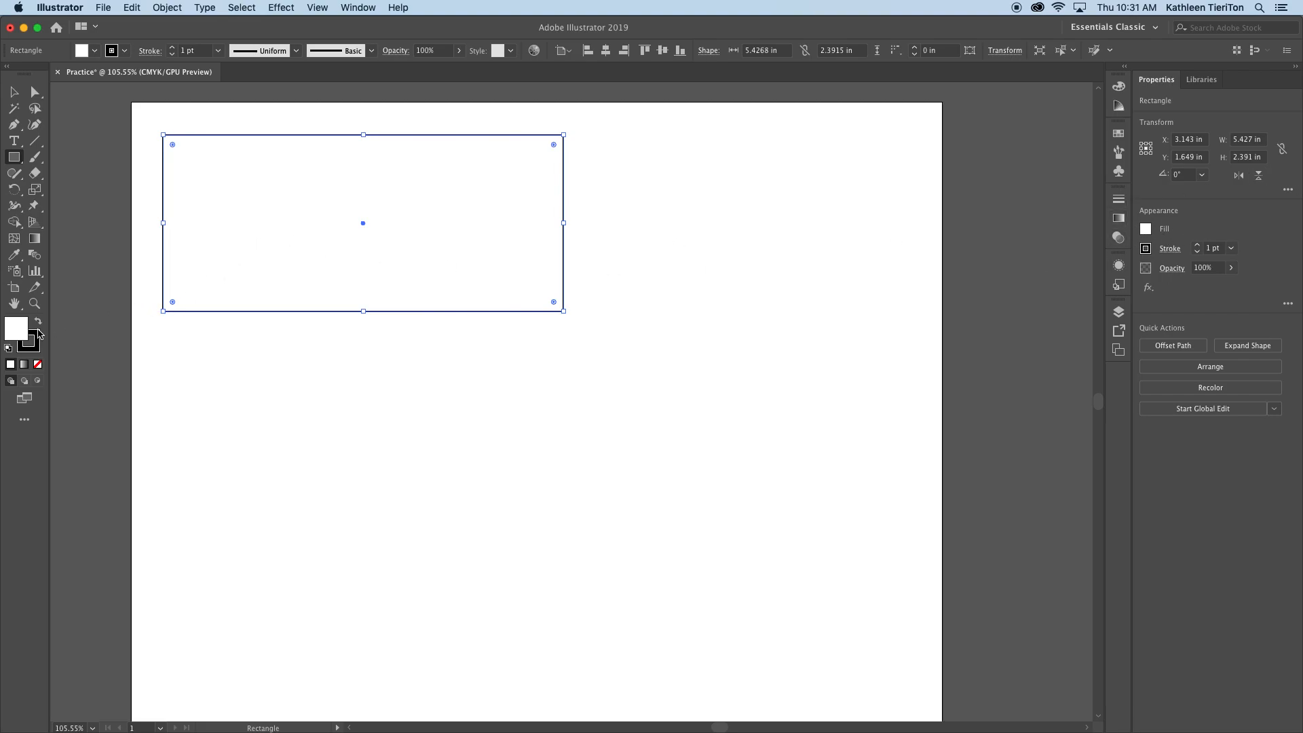
Try light blue, dark red and bright red swatches as the rectangle's fill.
{"action": "left_click", "coordinate": [82, 51]}
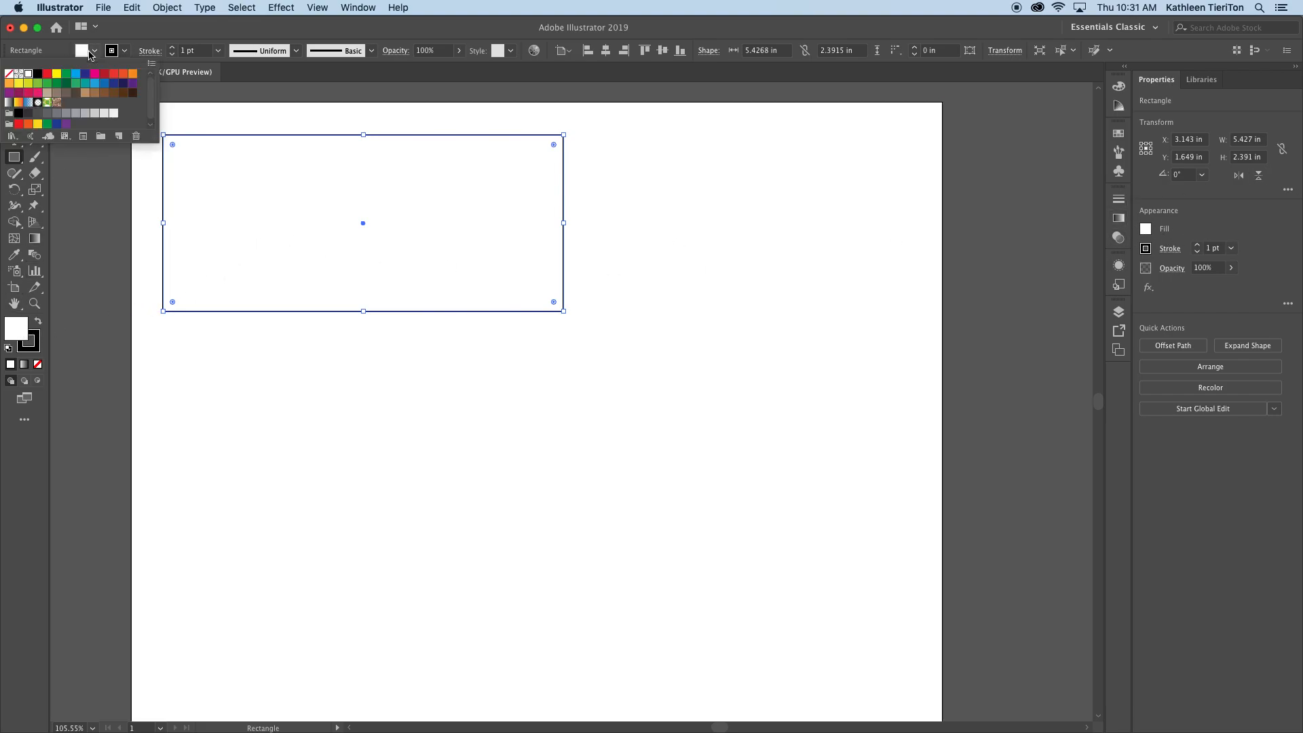
{"action": "left_click", "coordinate": [76, 74]}
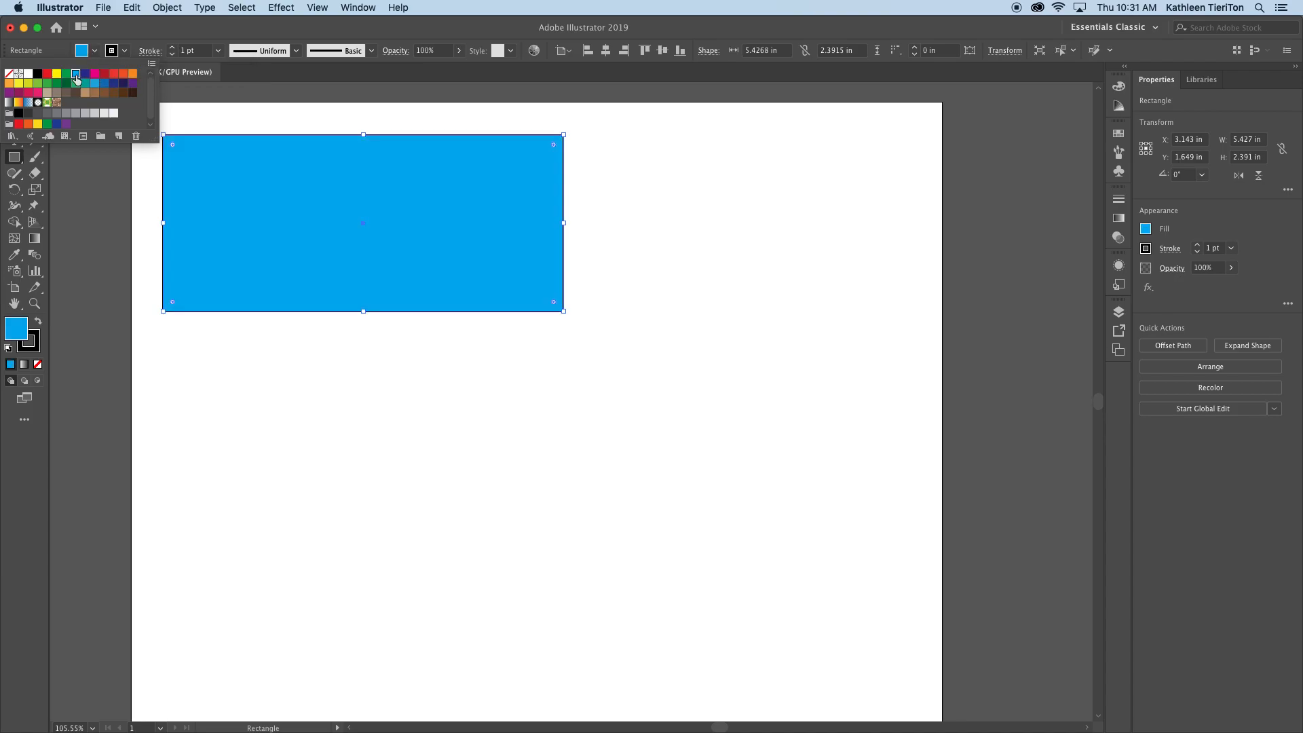
{"action": "left_click", "coordinate": [105, 75]}
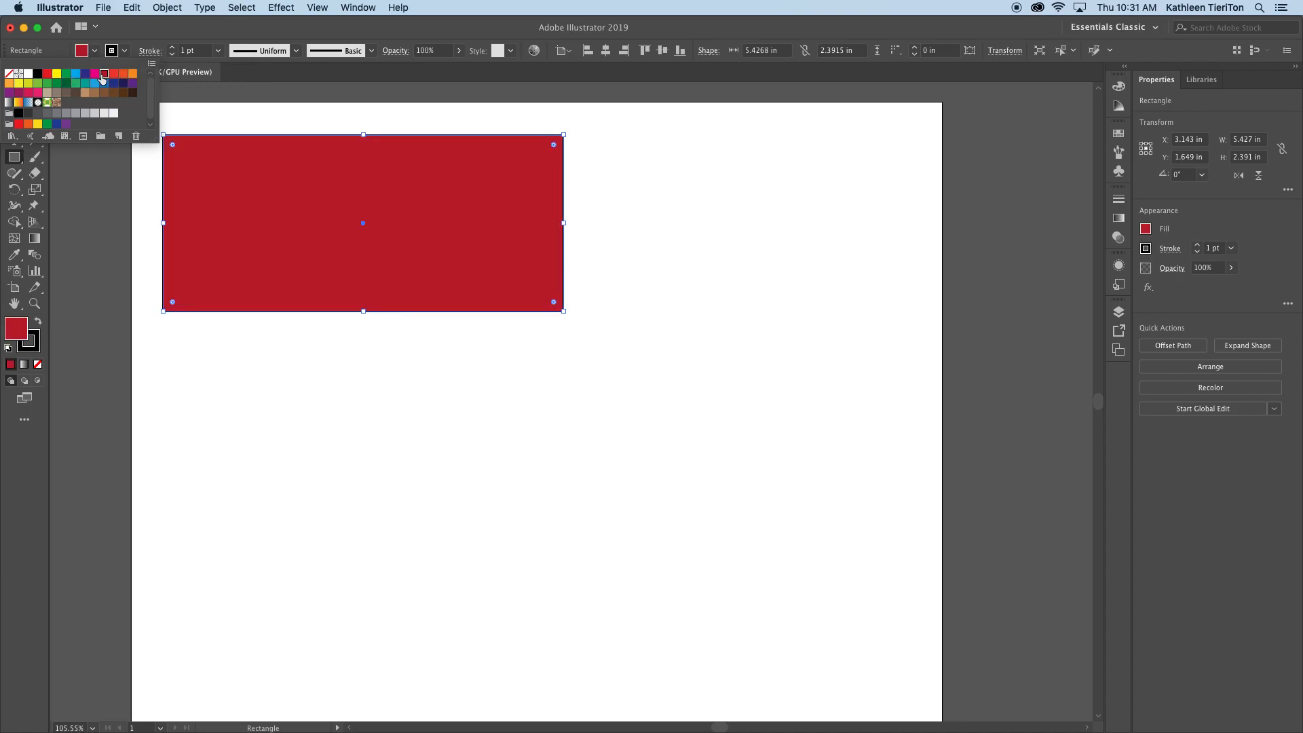
{"action": "left_click", "coordinate": [116, 76]}
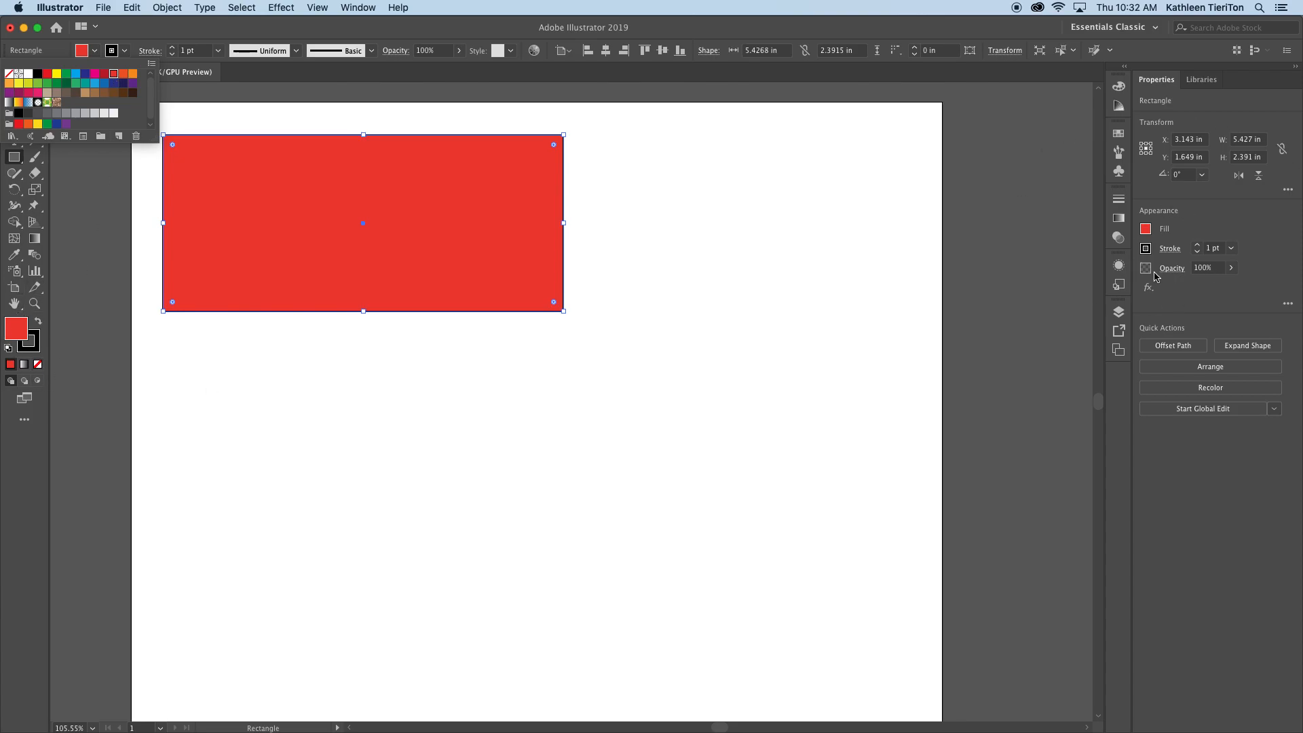
{"action": "left_click", "coordinate": [96, 52]}
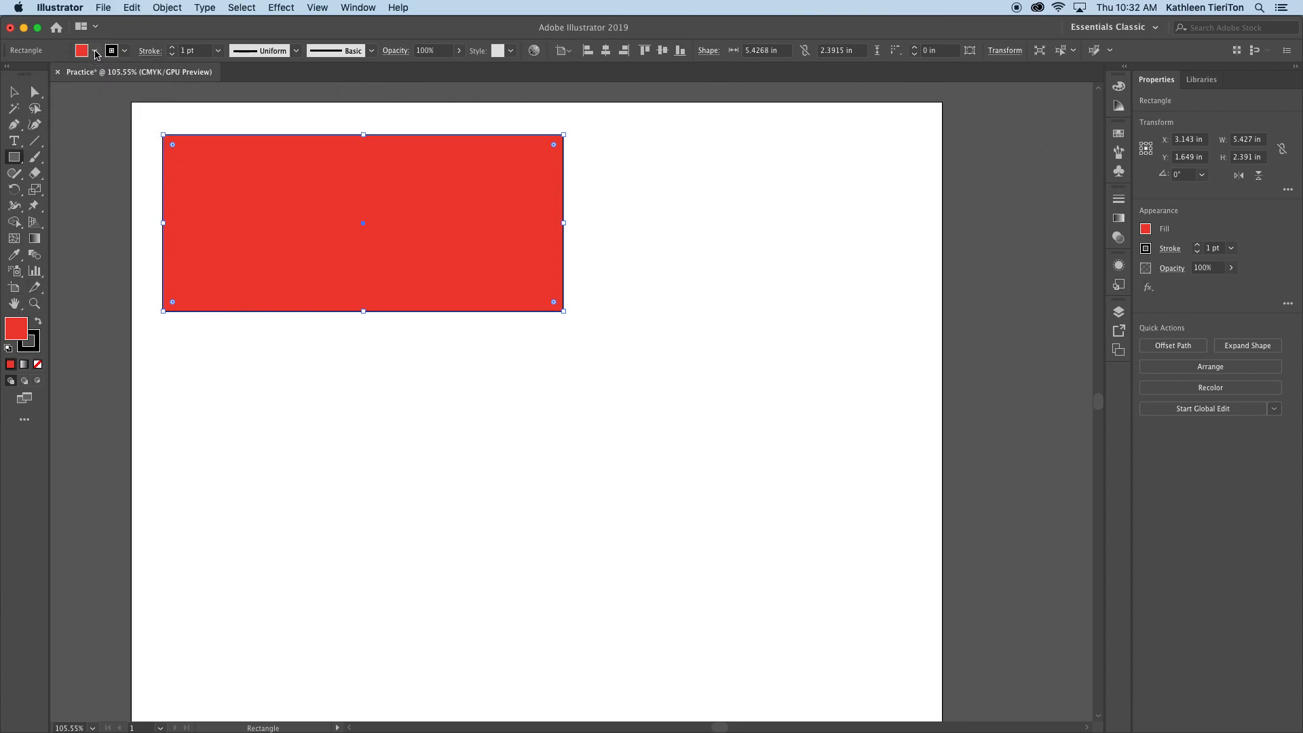
Set the rectangle's fill to the custom blue 1F57B2 using the Color Picker.
{"action": "double_click", "coordinate": [21, 332]}
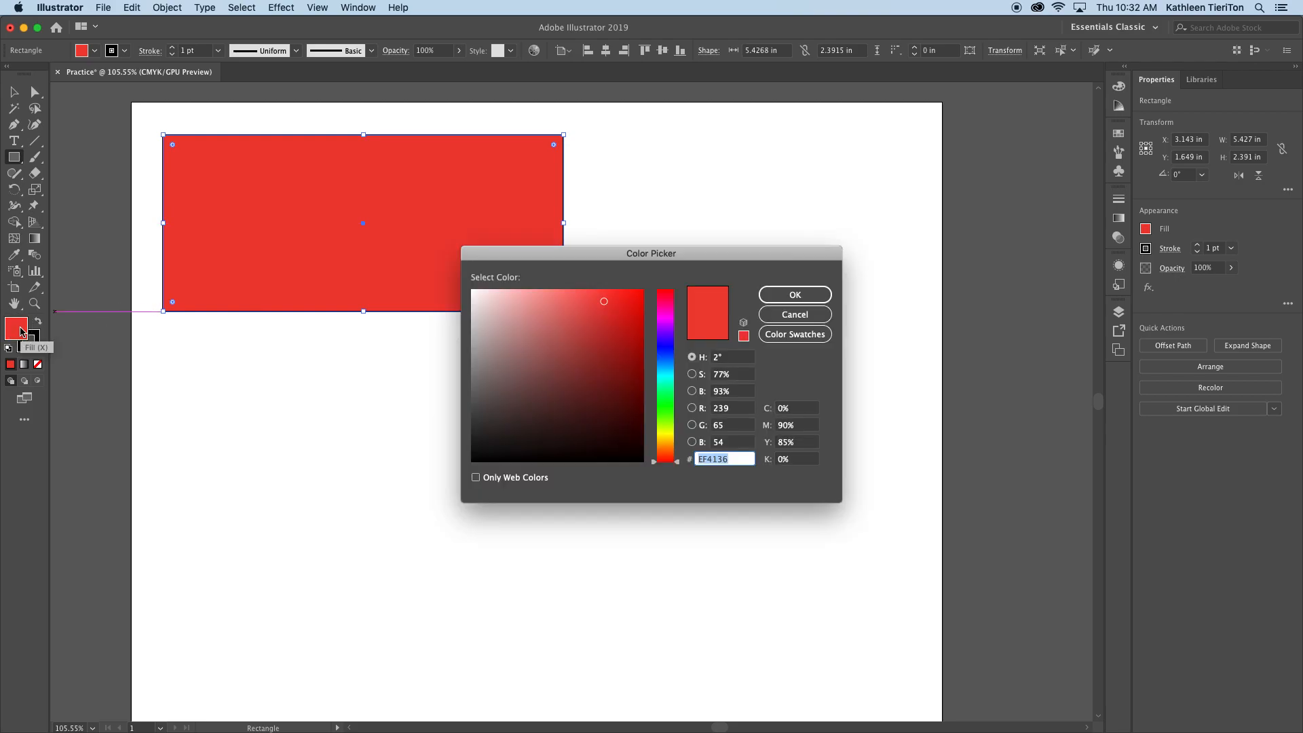
{"action": "mouse_move", "coordinate": [554, 347]}
{"action": "left_mouse_down"}
{"action": "mouse_move", "coordinate": [615, 375]}
{"action": "mouse_move", "coordinate": [624, 324]}
{"action": "mouse_move", "coordinate": [670, 329]}
{"action": "mouse_move", "coordinate": [666, 360]}
{"action": "left_mouse_up"}
{"action": "left_click", "coordinate": [623, 352]}
{"action": "left_click", "coordinate": [580, 367]}
{"action": "left_click", "coordinate": [614, 341]}
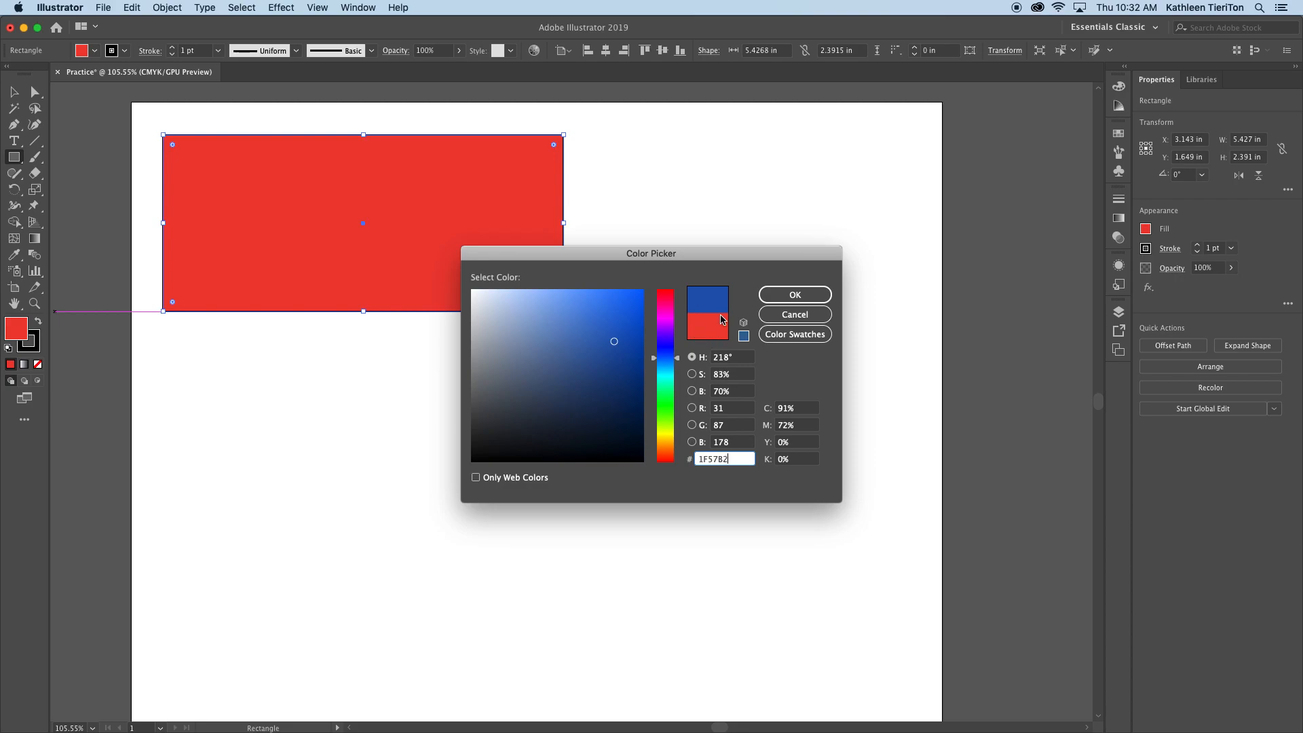
{"action": "left_click", "coordinate": [789, 296]}
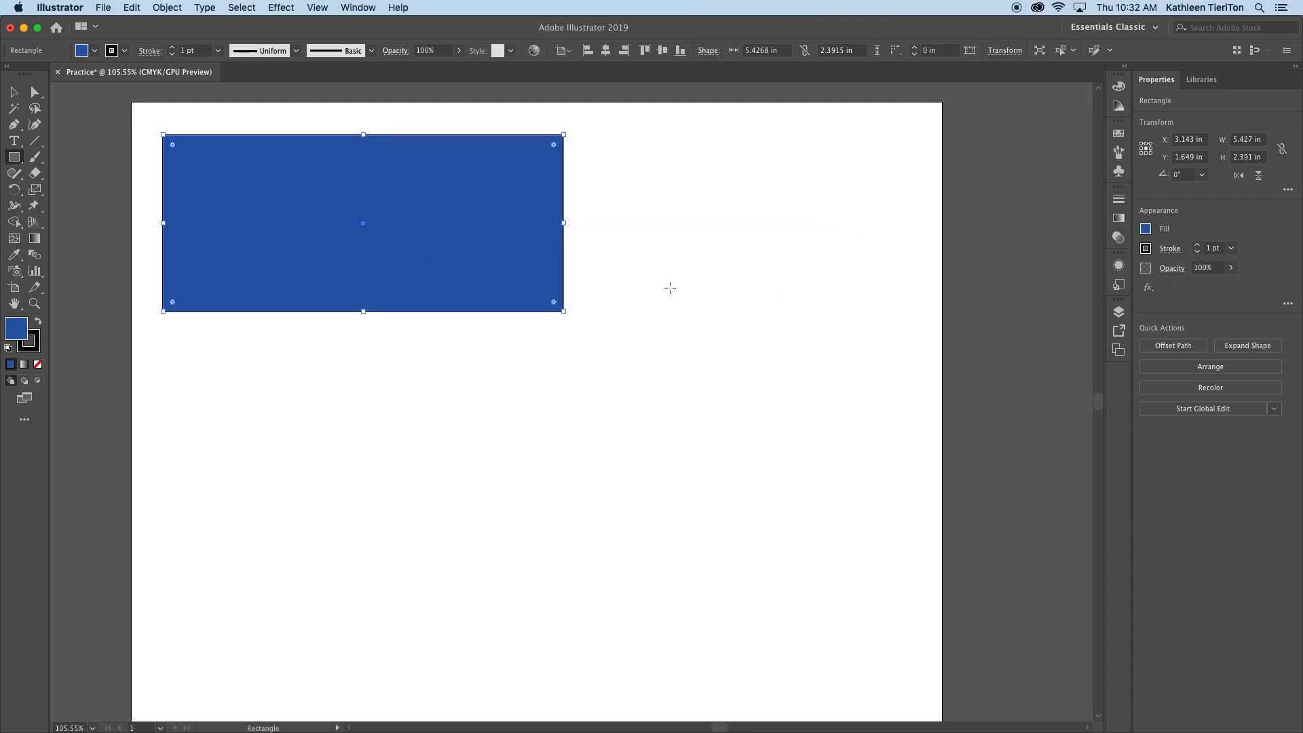
Show the Swatches panel and enlarge it until all swatch rows fit.
{"action": "left_click", "coordinate": [95, 50]}
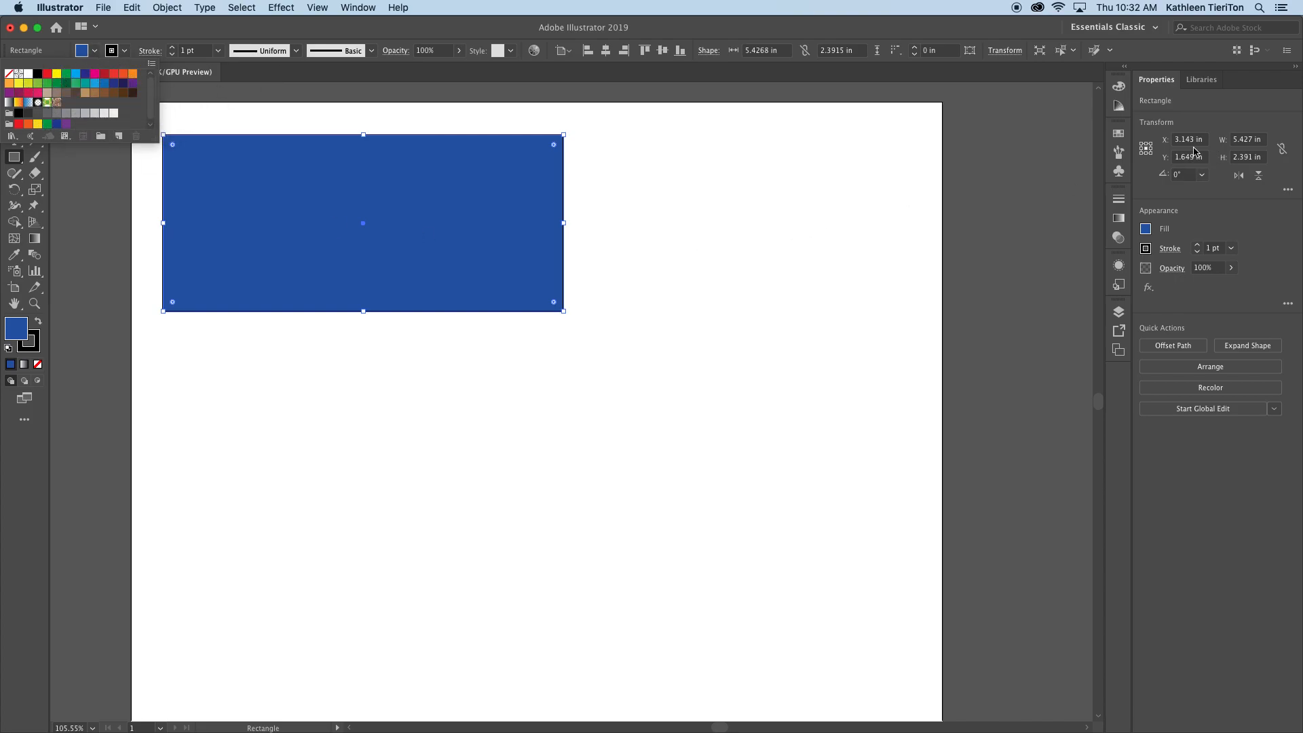
{"action": "left_click", "coordinate": [1125, 133]}
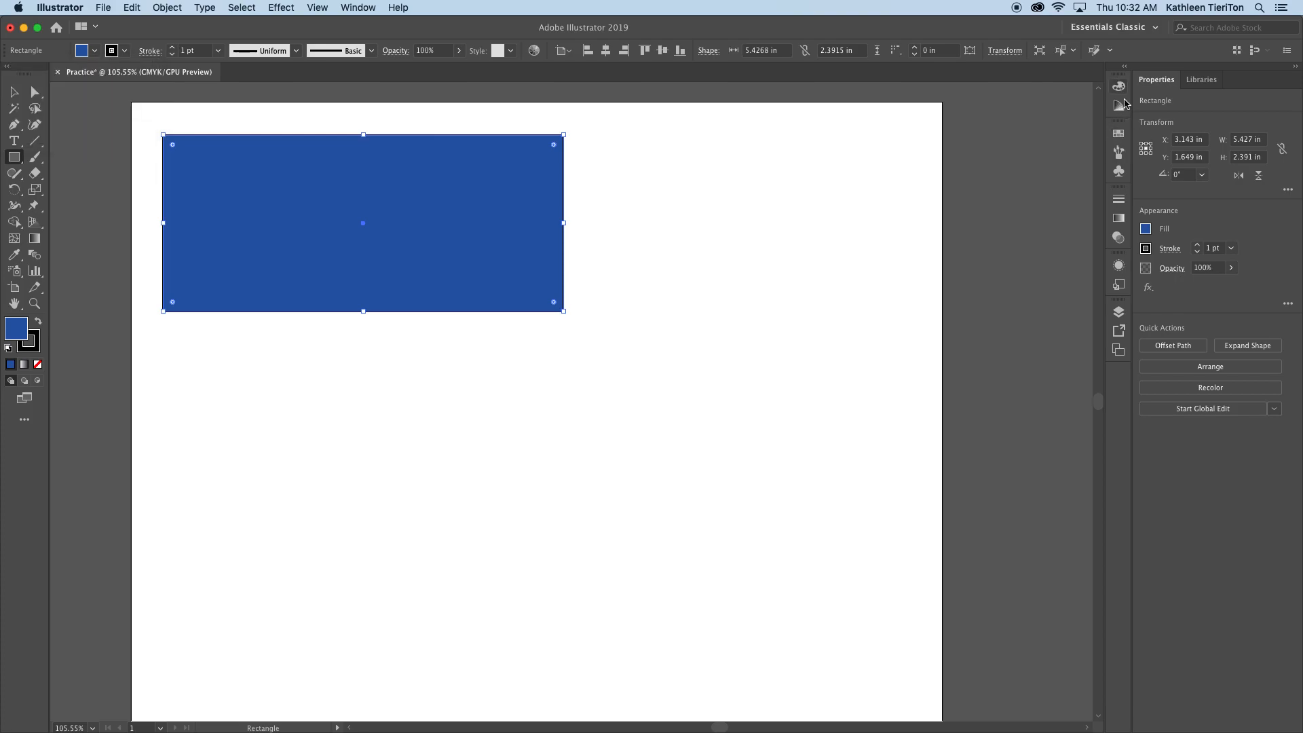
{"action": "left_click", "coordinate": [1120, 135]}
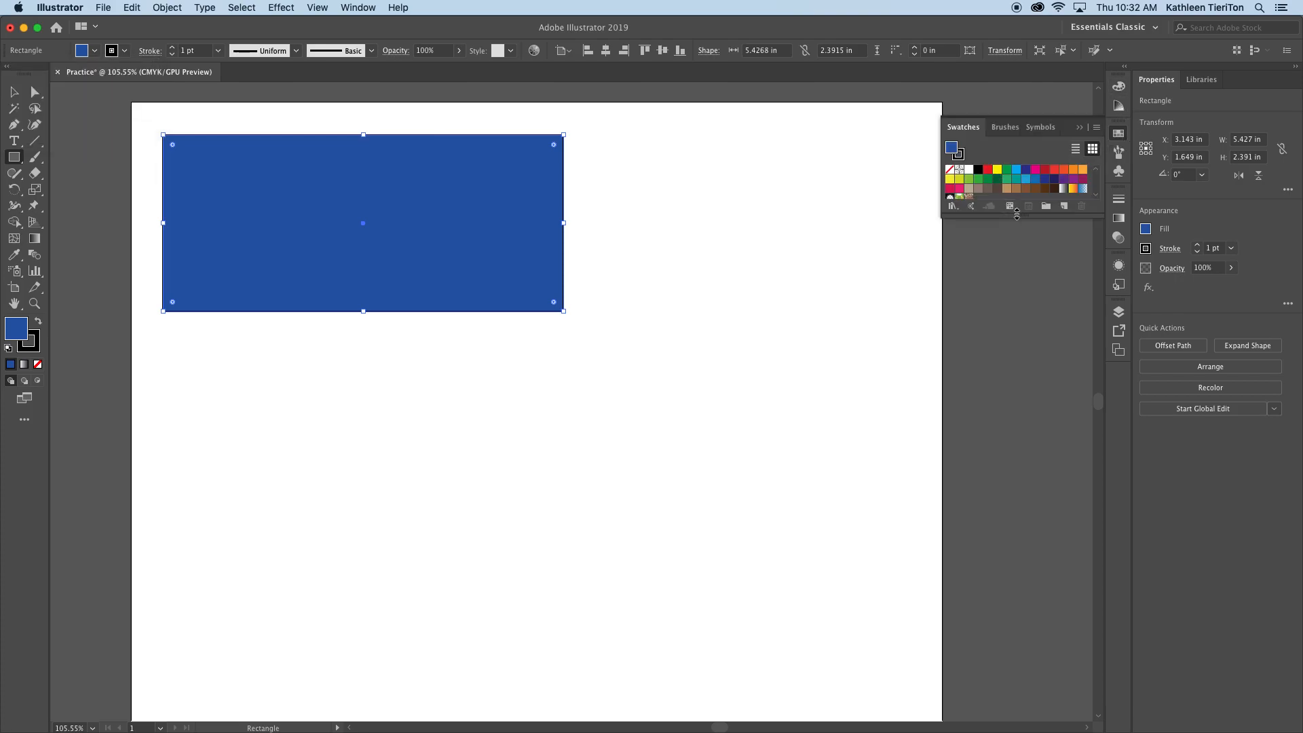
{"action": "left_click_drag", "start_coordinate": [1020, 215], "coordinate": [1021, 249]}
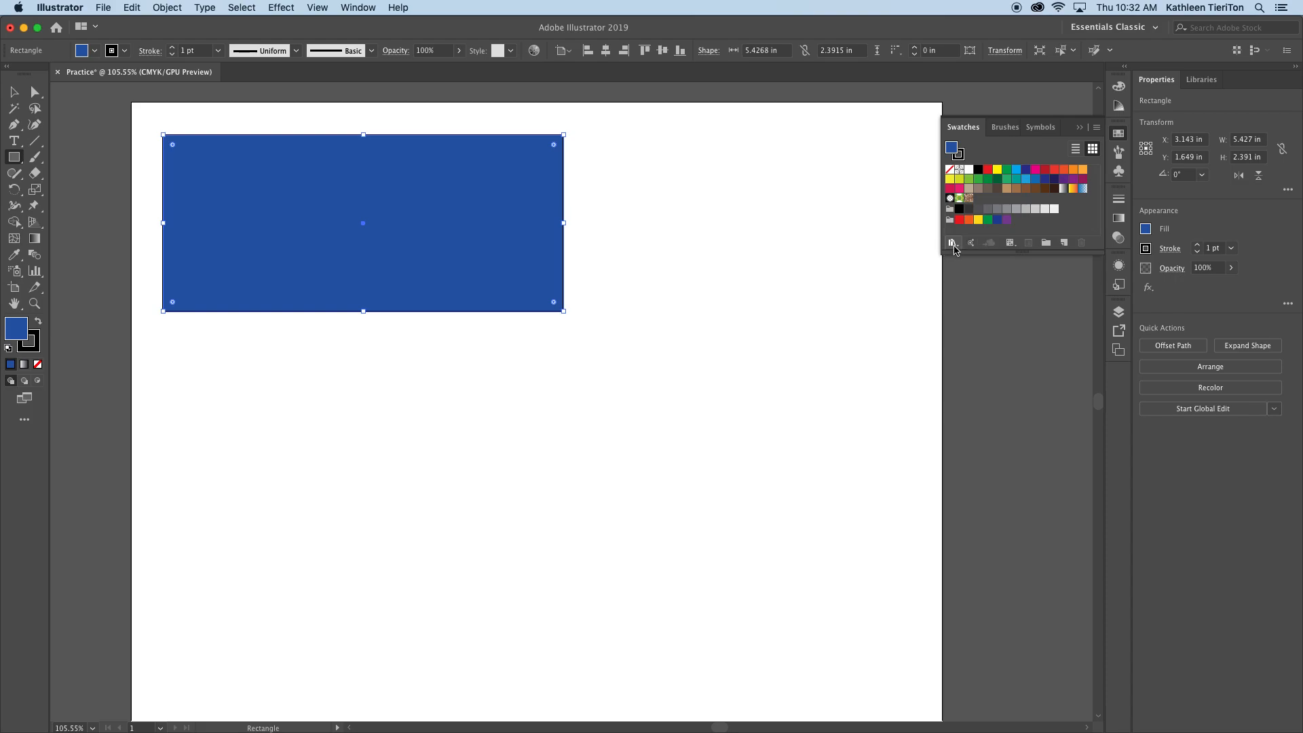
Load the Bright swatch library from Color Properties, place it beside the rectangle and enlarge it to show every color group.
{"action": "left_click", "coordinate": [952, 243]}
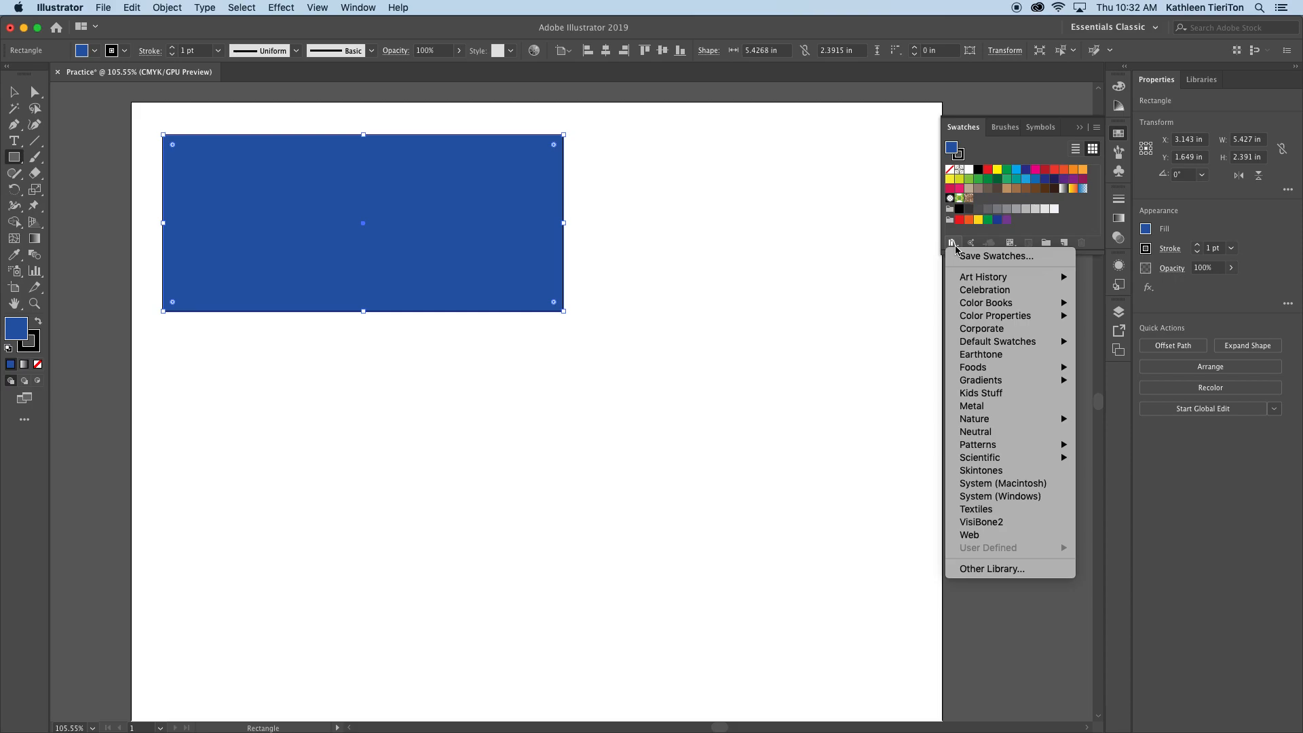
{"action": "mouse_move", "coordinate": [968, 274]}
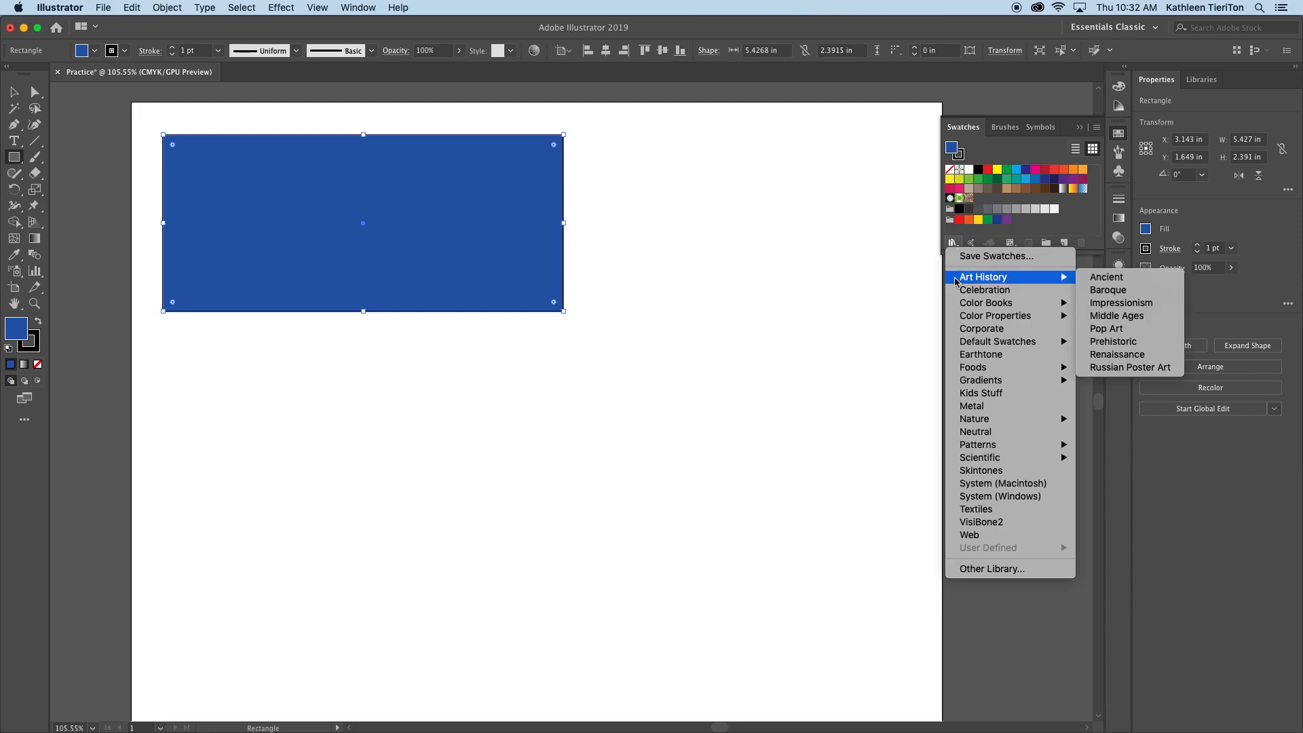
{"action": "mouse_move", "coordinate": [1000, 307]}
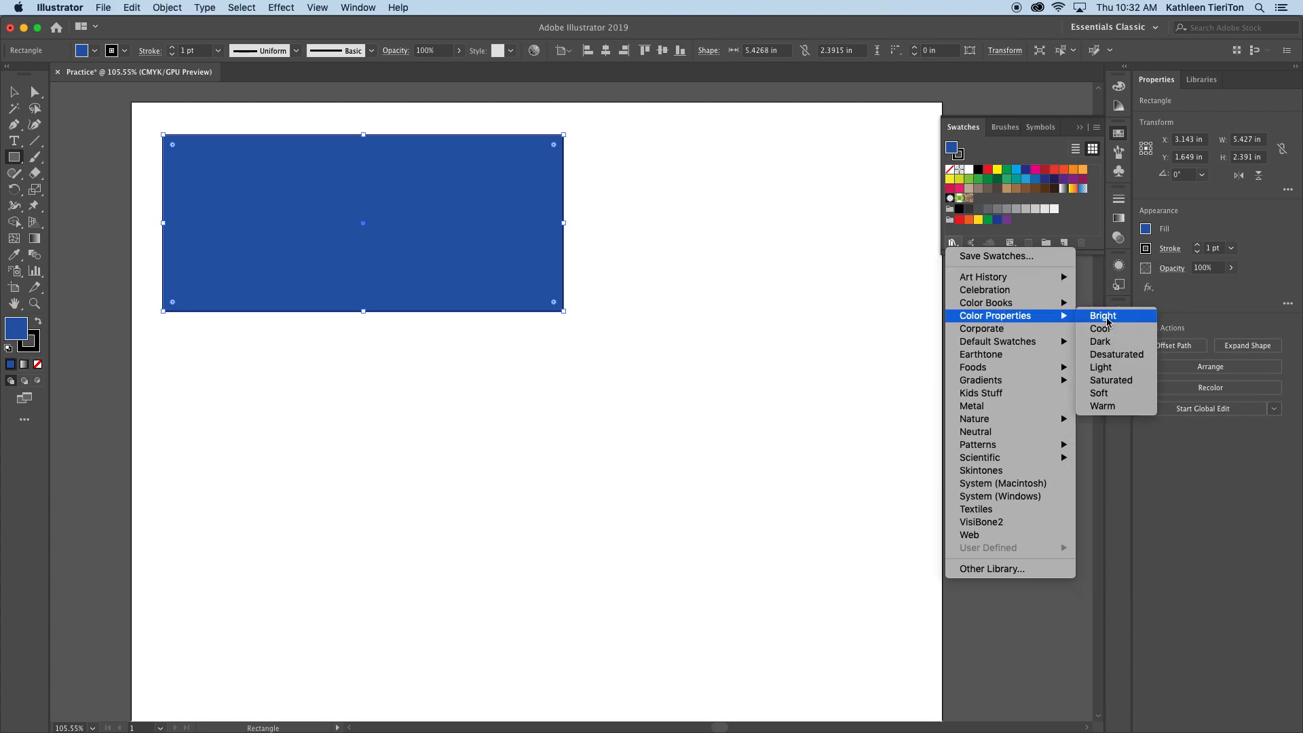
{"action": "left_click", "coordinate": [1104, 317]}
{"action": "left_click_drag", "start_coordinate": [689, 345], "coordinate": [867, 186]}
{"action": "left_click_drag", "start_coordinate": [830, 286], "coordinate": [826, 387]}
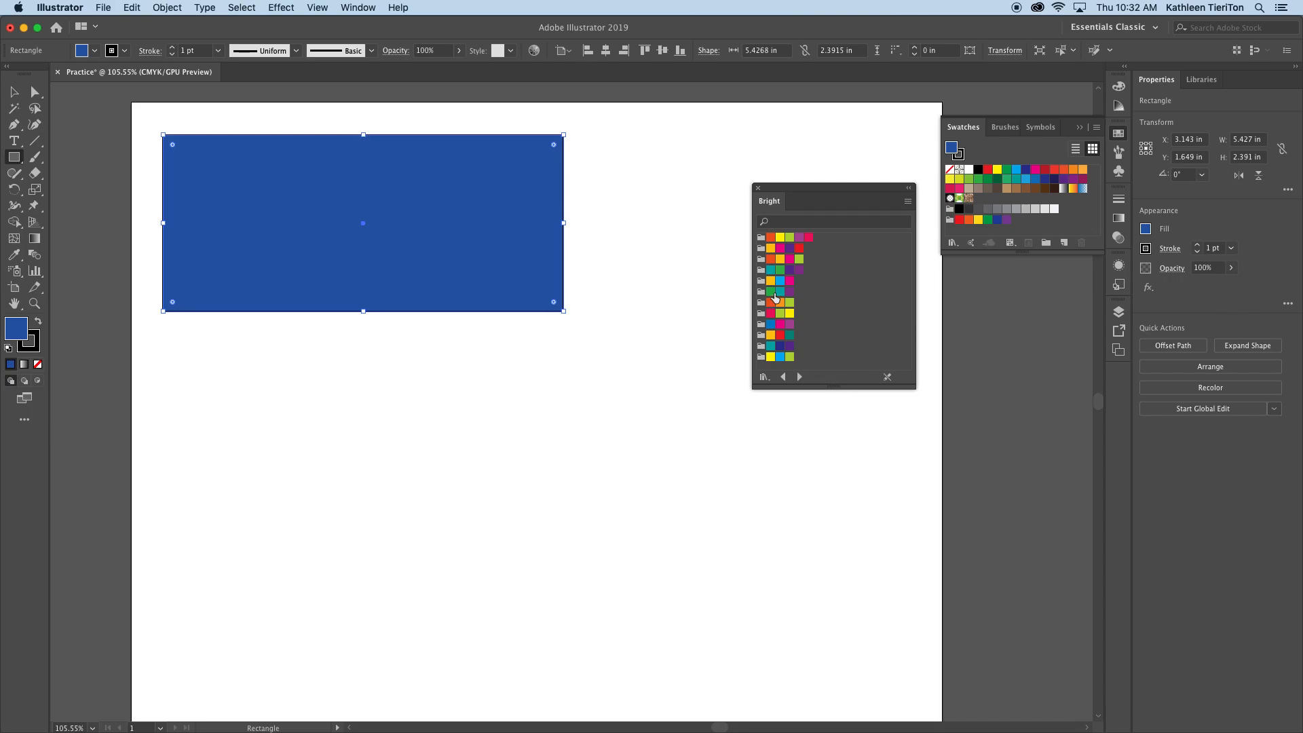
Browse the Cool, Dark and Saturated swatch libraries, look over the list of available libraries, and close the floating library.
{"action": "left_click", "coordinate": [799, 378]}
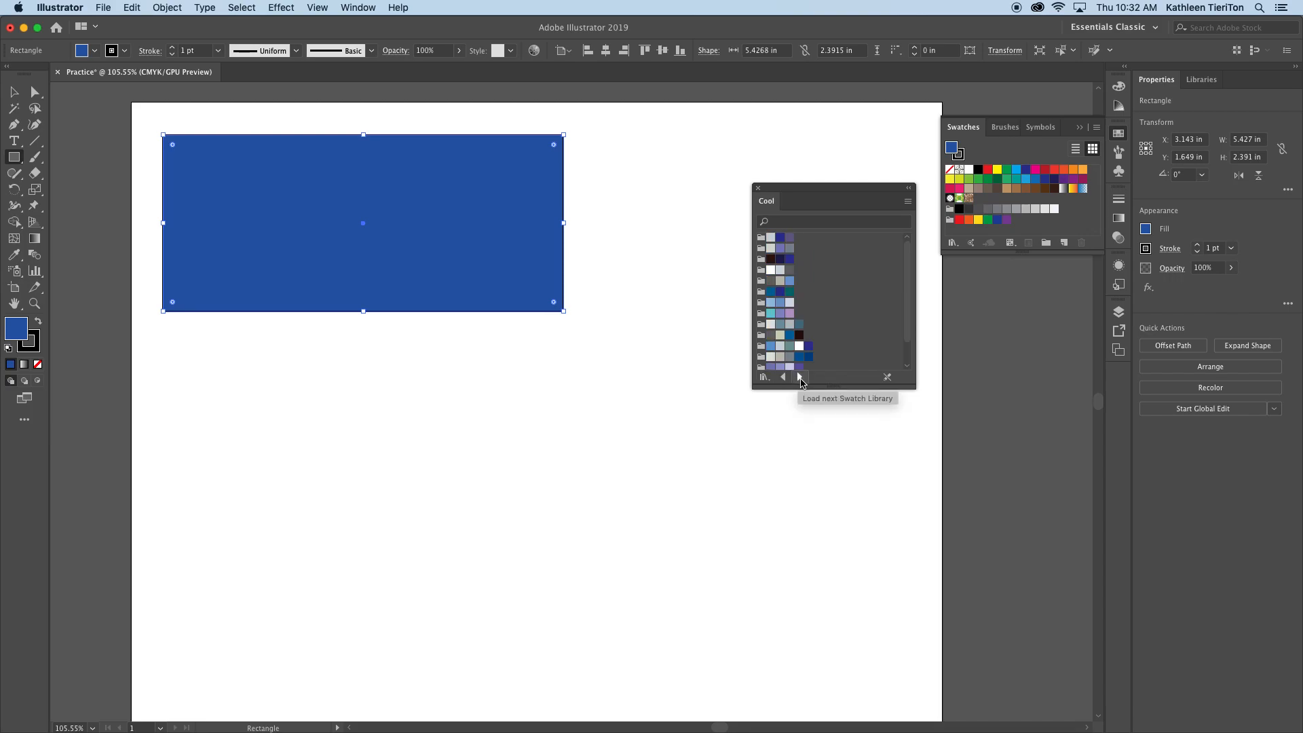
{"action": "left_click", "coordinate": [800, 378]}
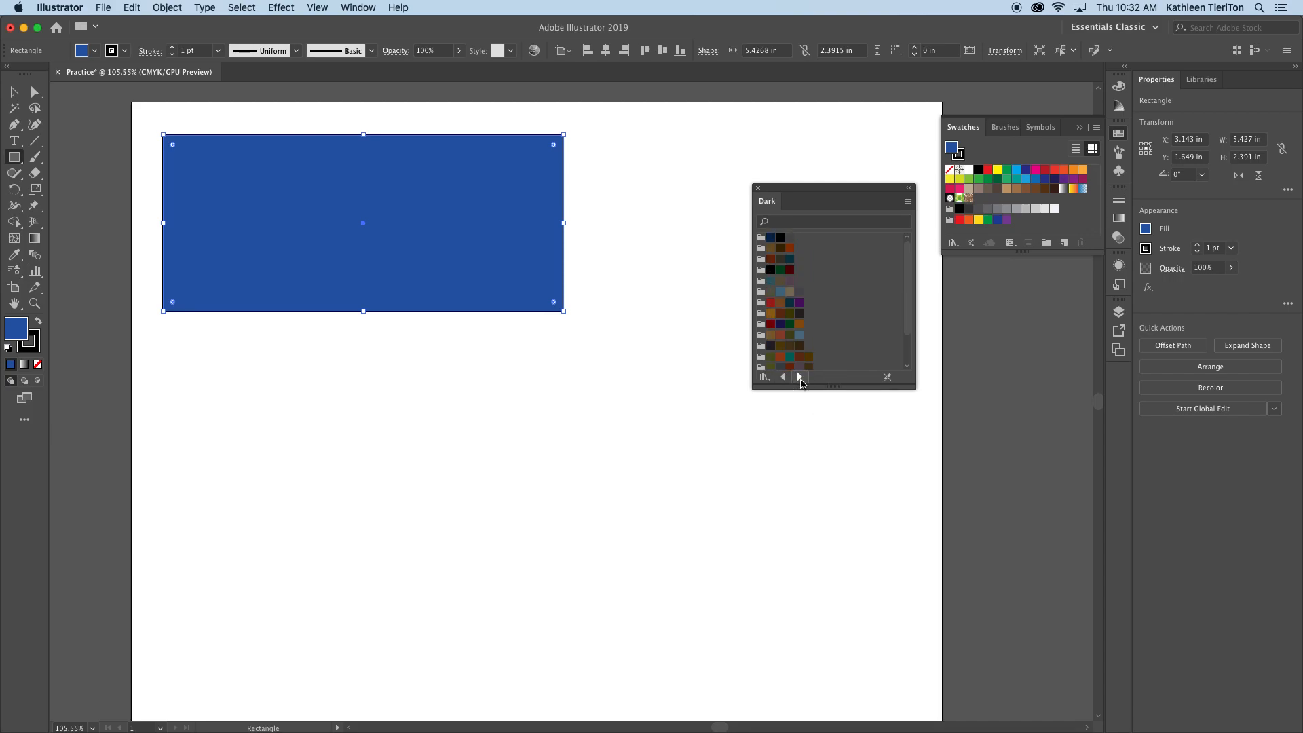
{"action": "left_click", "coordinate": [799, 378]}
{"action": "left_click", "coordinate": [800, 377]}
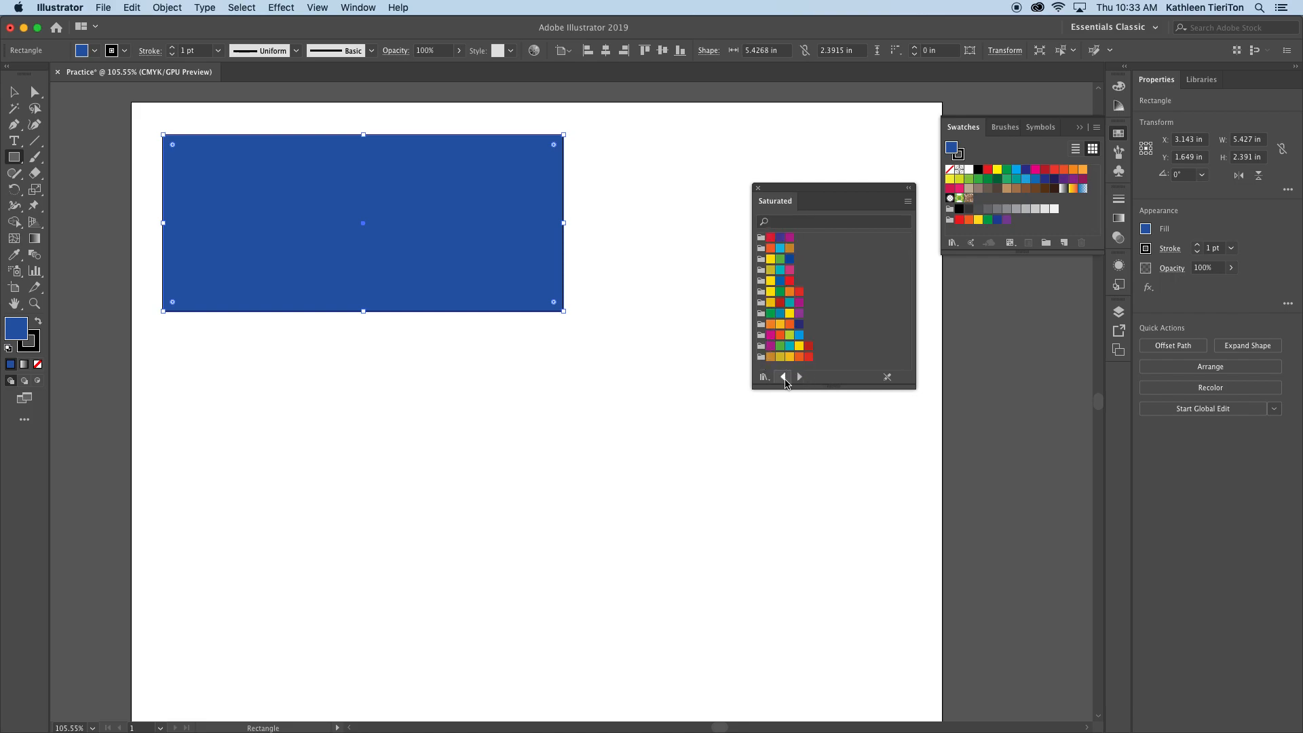
{"action": "left_click", "coordinate": [764, 378]}
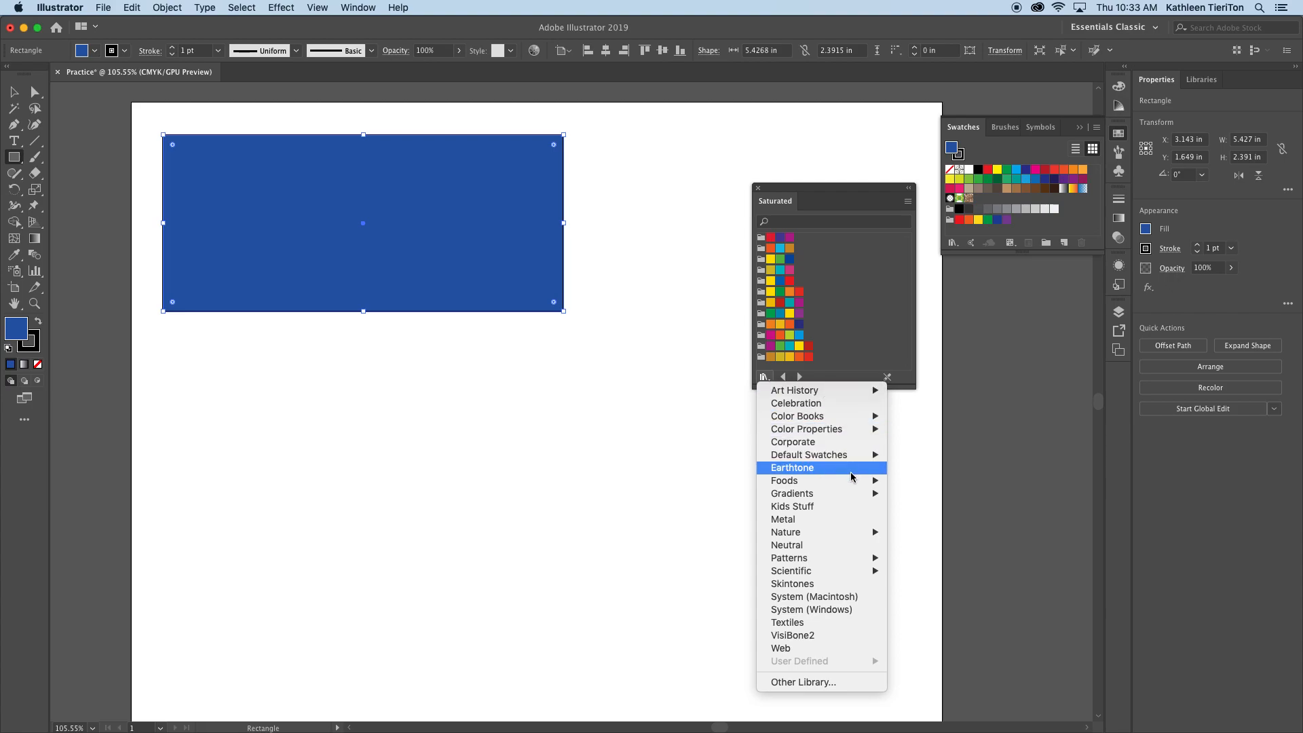
{"action": "left_click", "coordinate": [848, 198]}
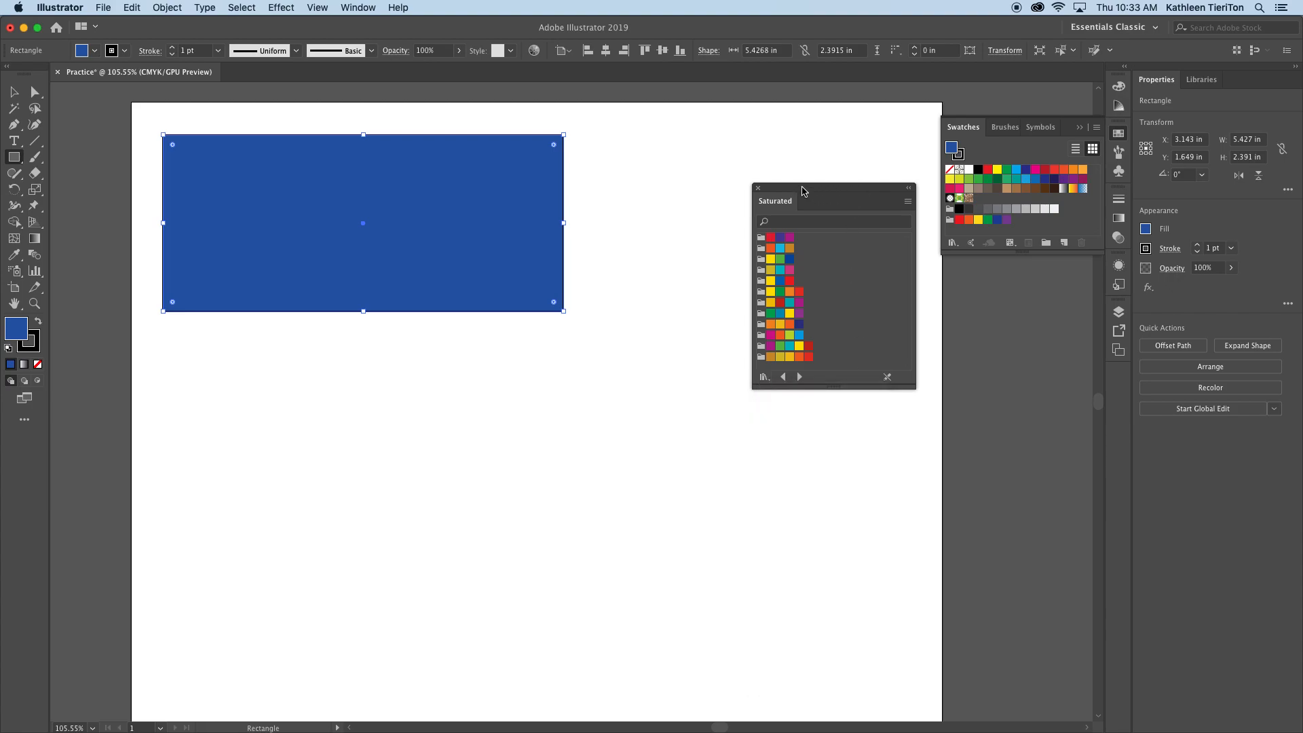
{"action": "left_click", "coordinate": [758, 188]}
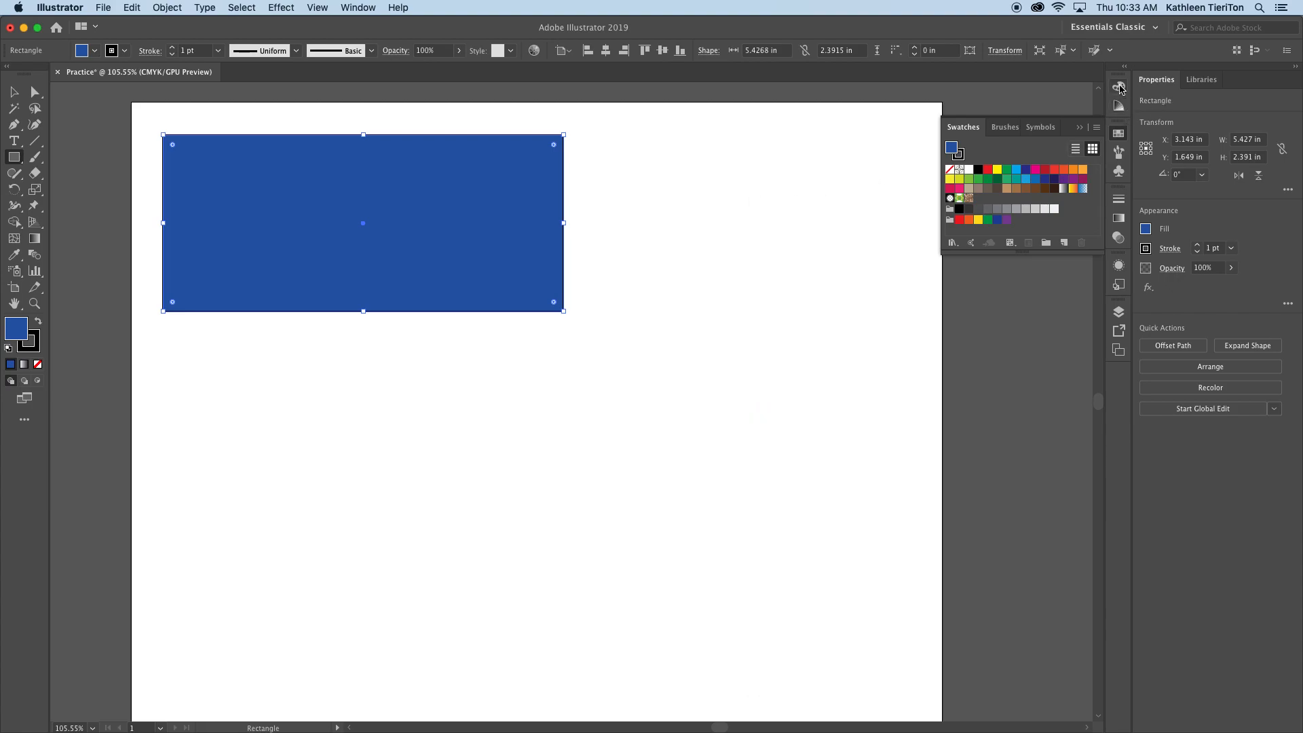
Show the CMYK sliders in the Color options and mix a teal rectangle fill of C 74, M 23, Y 39, K 0.
{"action": "left_click", "coordinate": [1119, 86]}
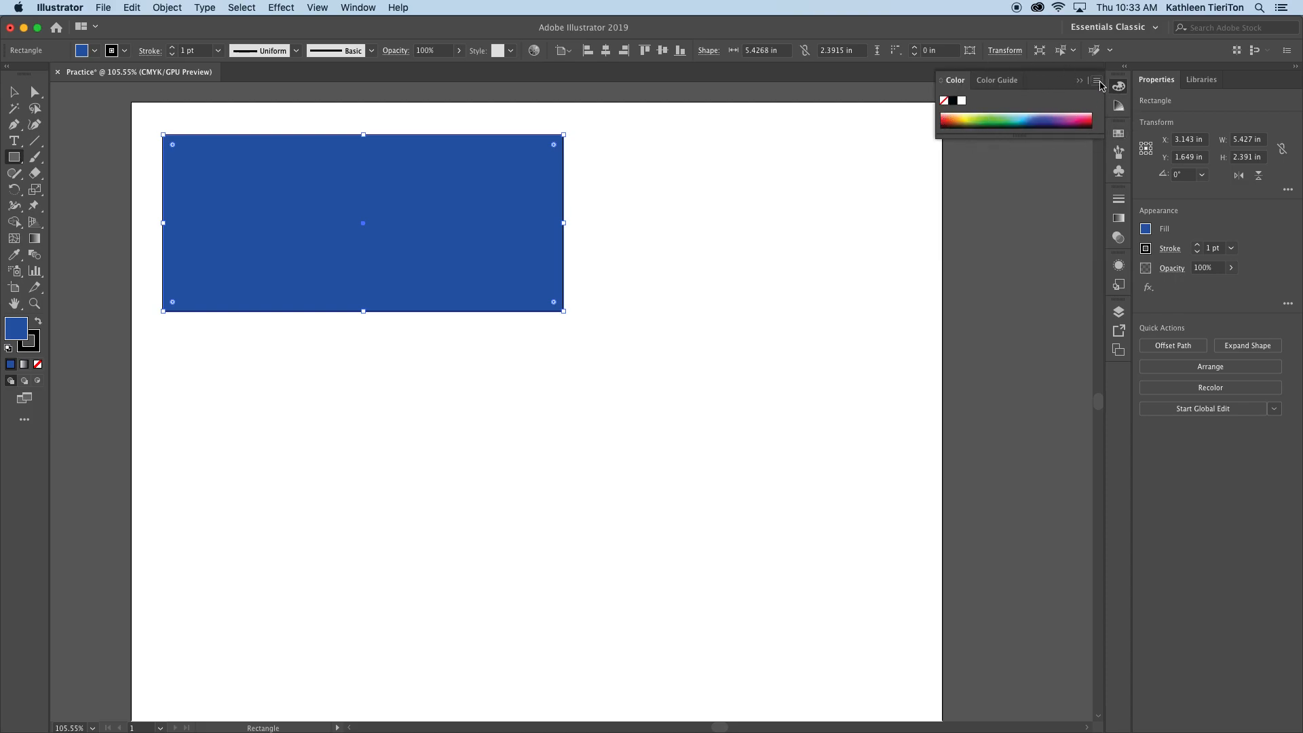
{"action": "left_click", "coordinate": [1098, 80]}
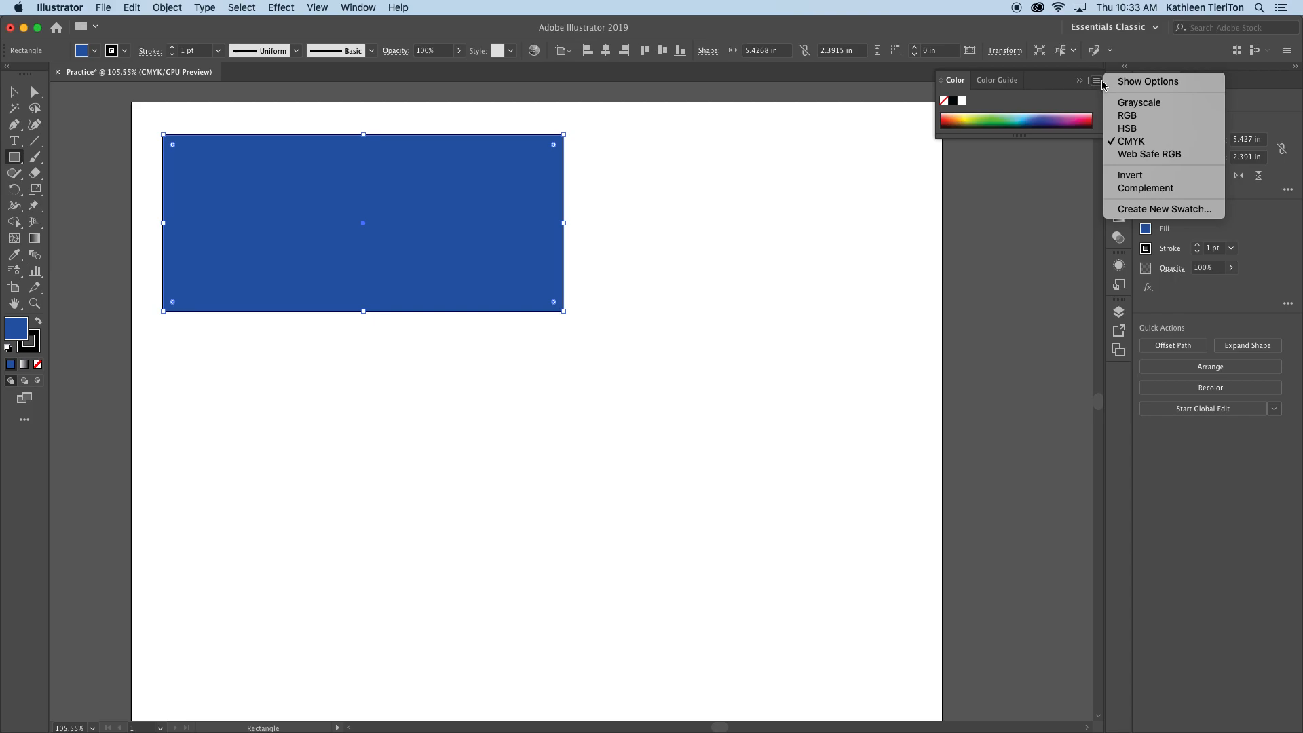
{"action": "left_click", "coordinate": [1148, 81]}
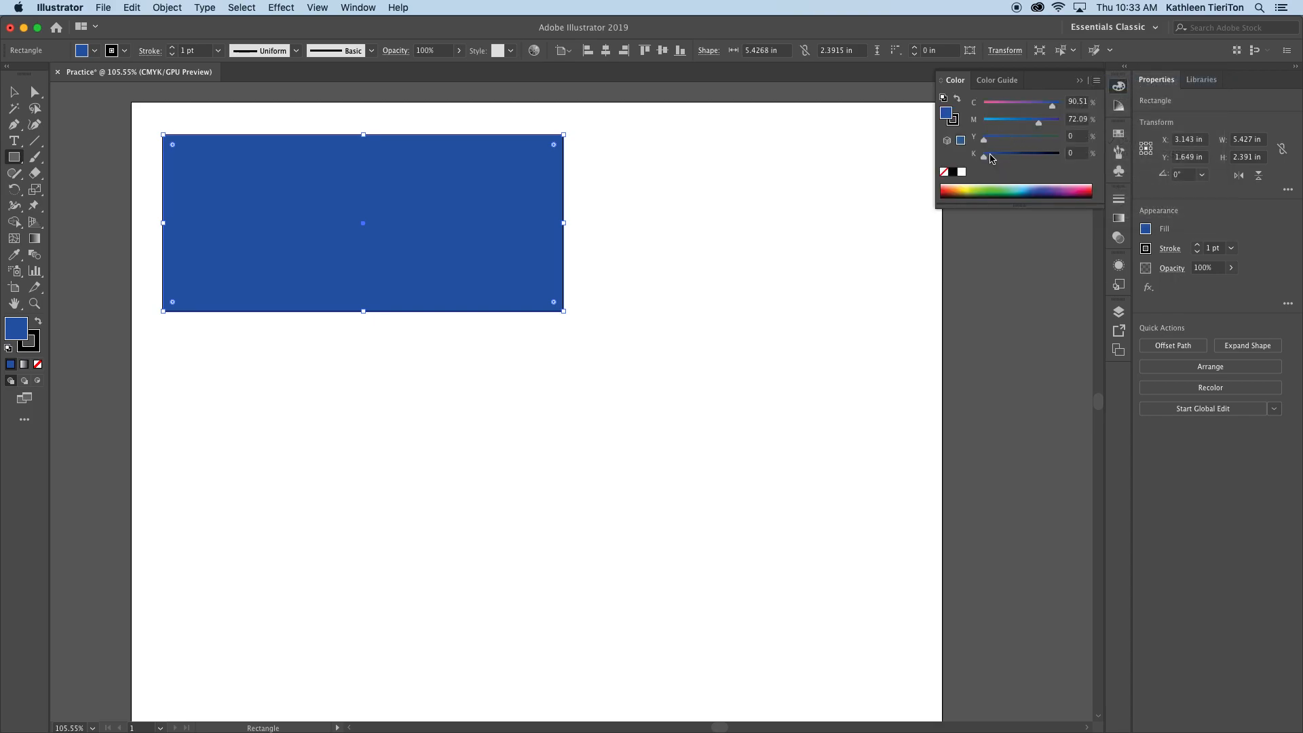
{"action": "left_click_drag", "start_coordinate": [988, 162], "coordinate": [1021, 108]}
{"action": "left_click_drag", "start_coordinate": [1029, 109], "coordinate": [1014, 140]}
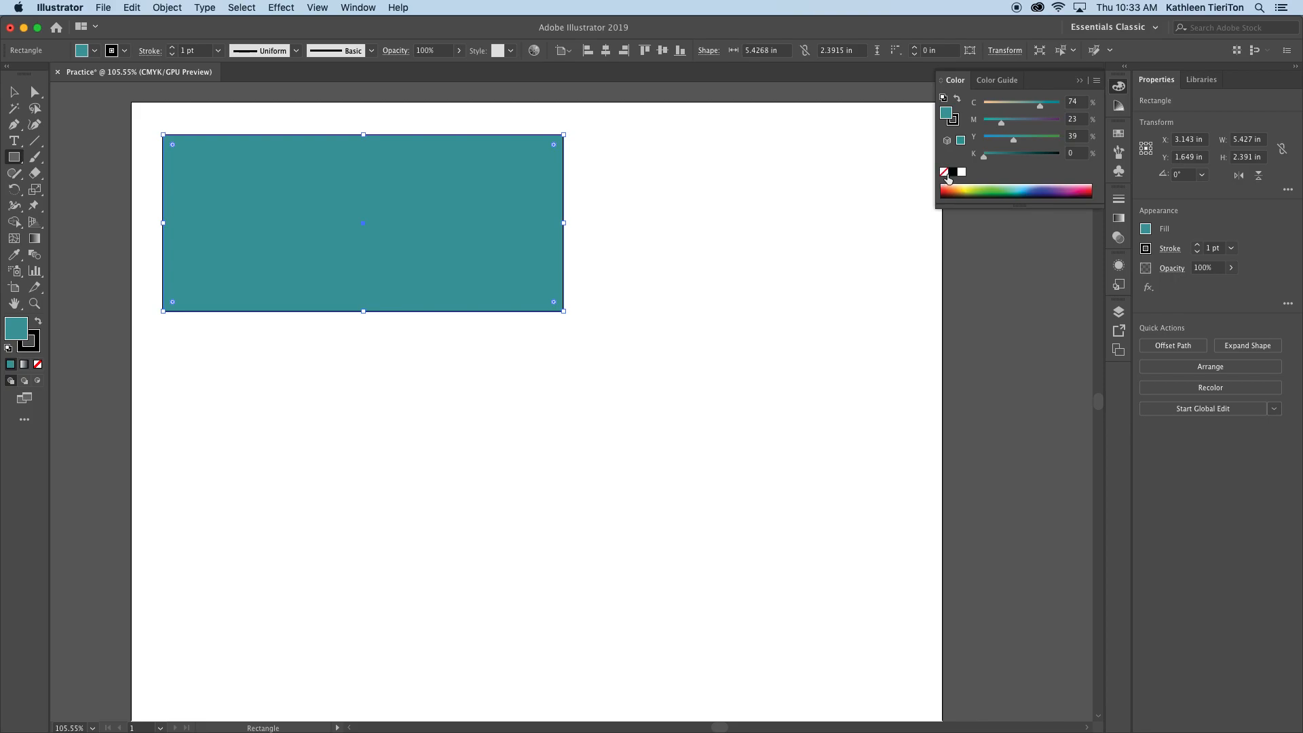
Give the rectangle an olive stroke sampled from the CMYK spectrum and raise its weight to 10 pt.
{"action": "left_click", "coordinate": [124, 50]}
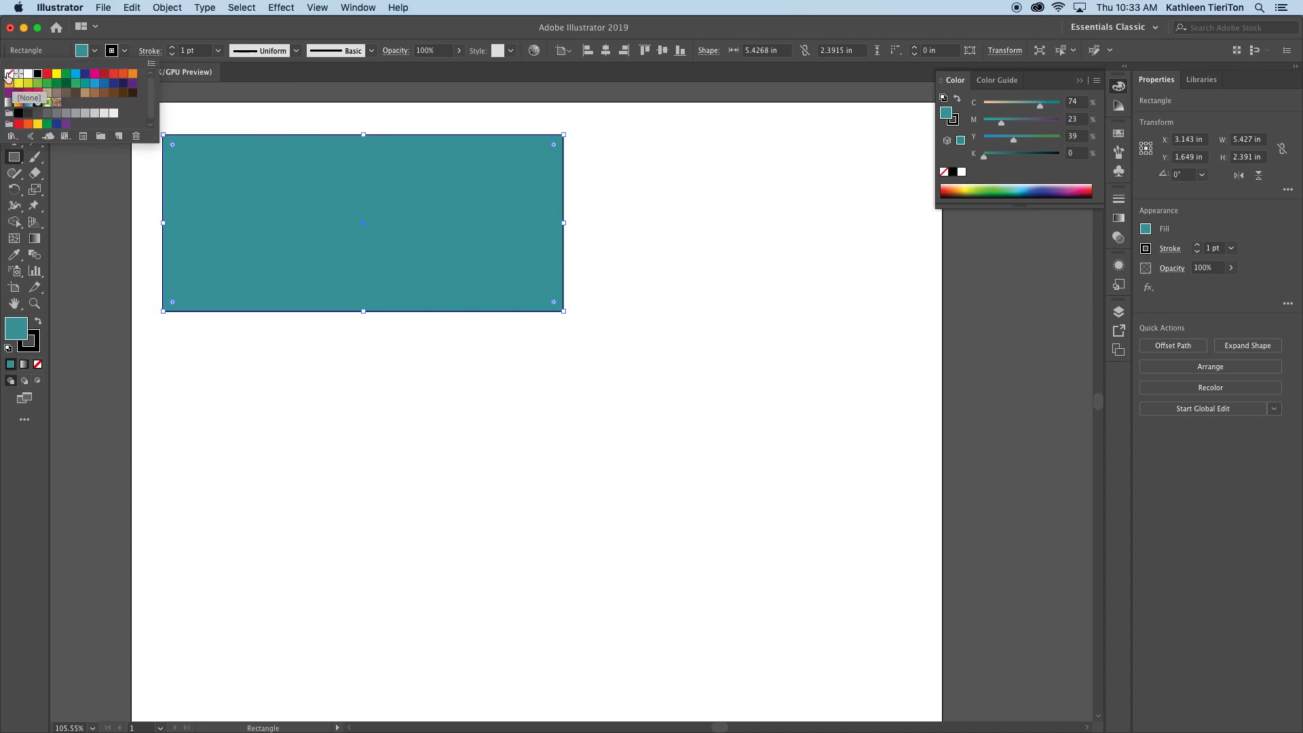
{"action": "left_click", "coordinate": [117, 55]}
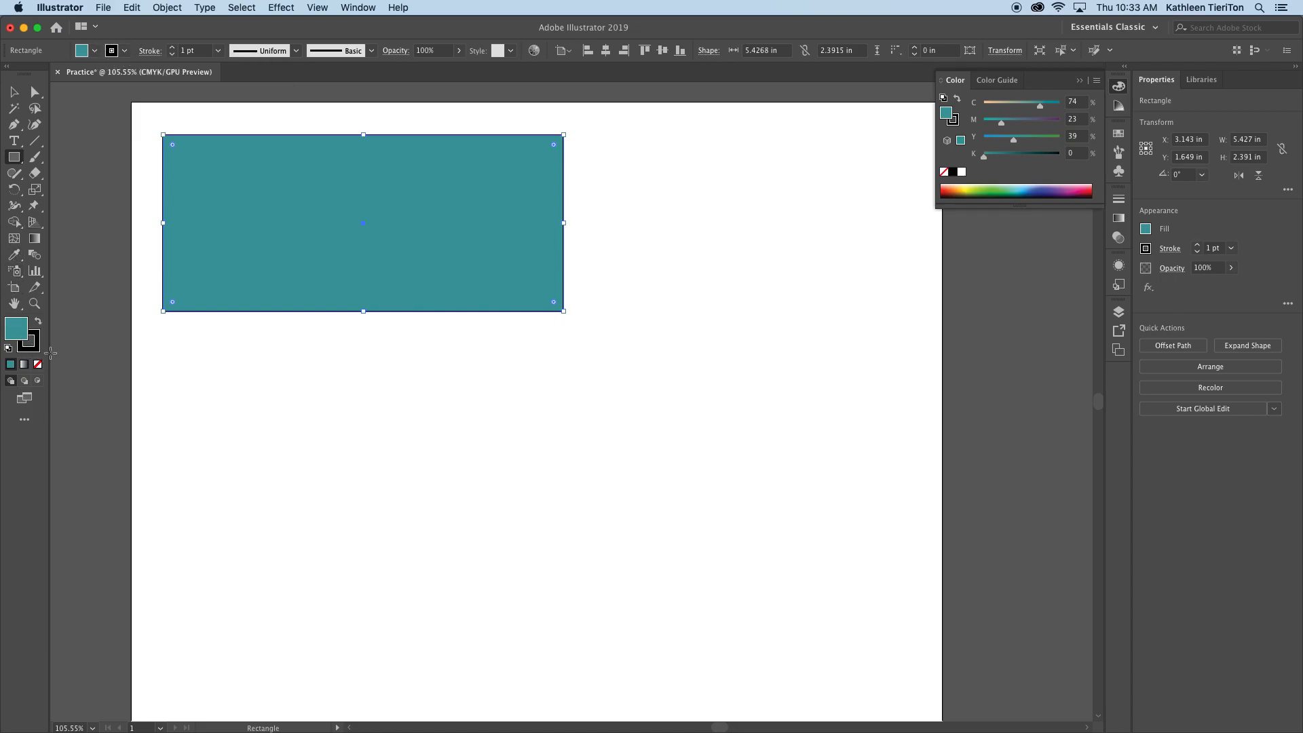
{"action": "left_click", "coordinate": [954, 121]}
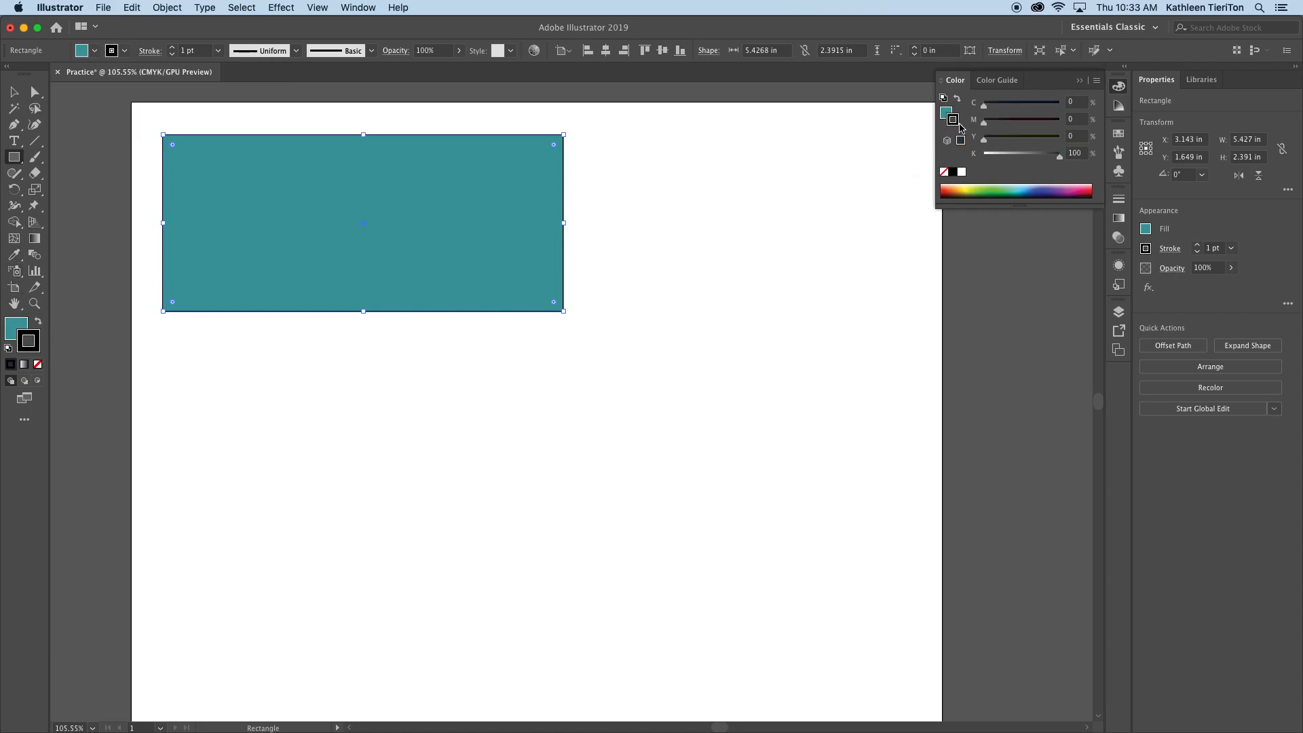
{"action": "left_click", "coordinate": [971, 188]}
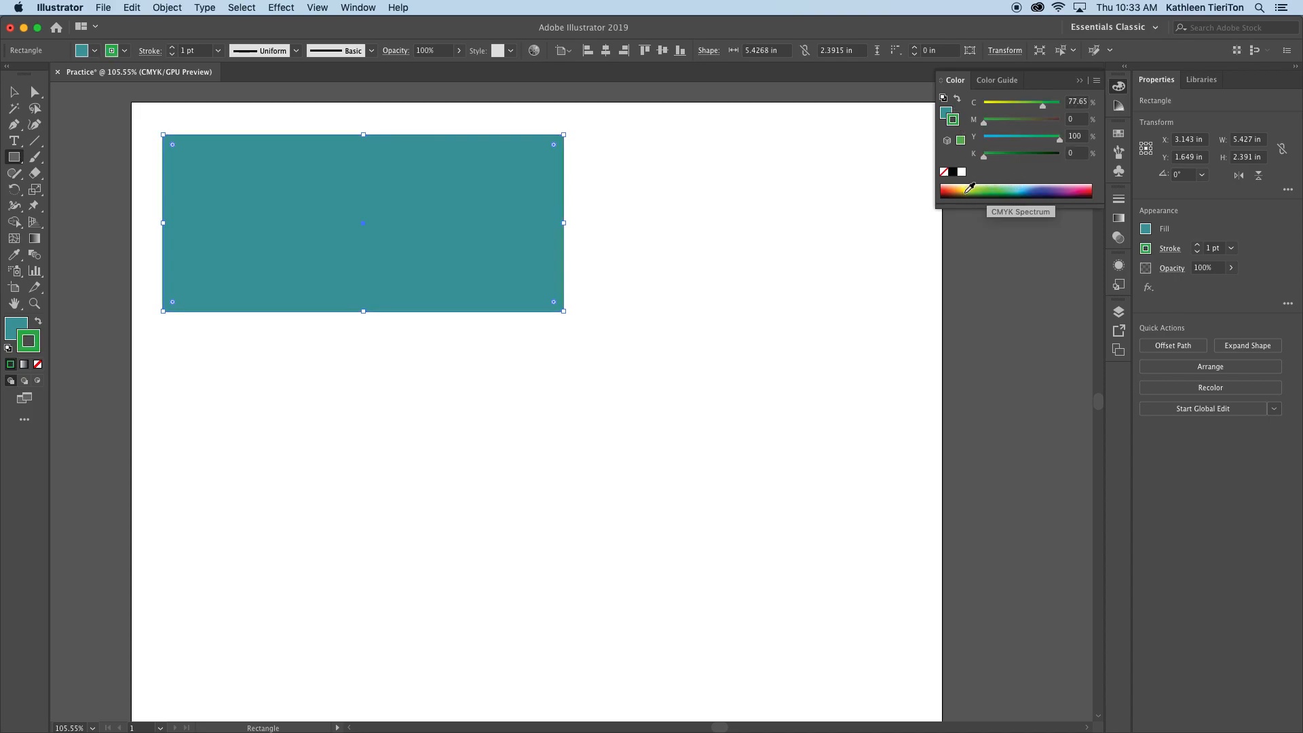
{"action": "left_click", "coordinate": [173, 48]}
{"action": "left_click", "coordinate": [173, 48]}
{"action": "left_click", "coordinate": [174, 48]}
{"action": "left_click", "coordinate": [173, 48]}
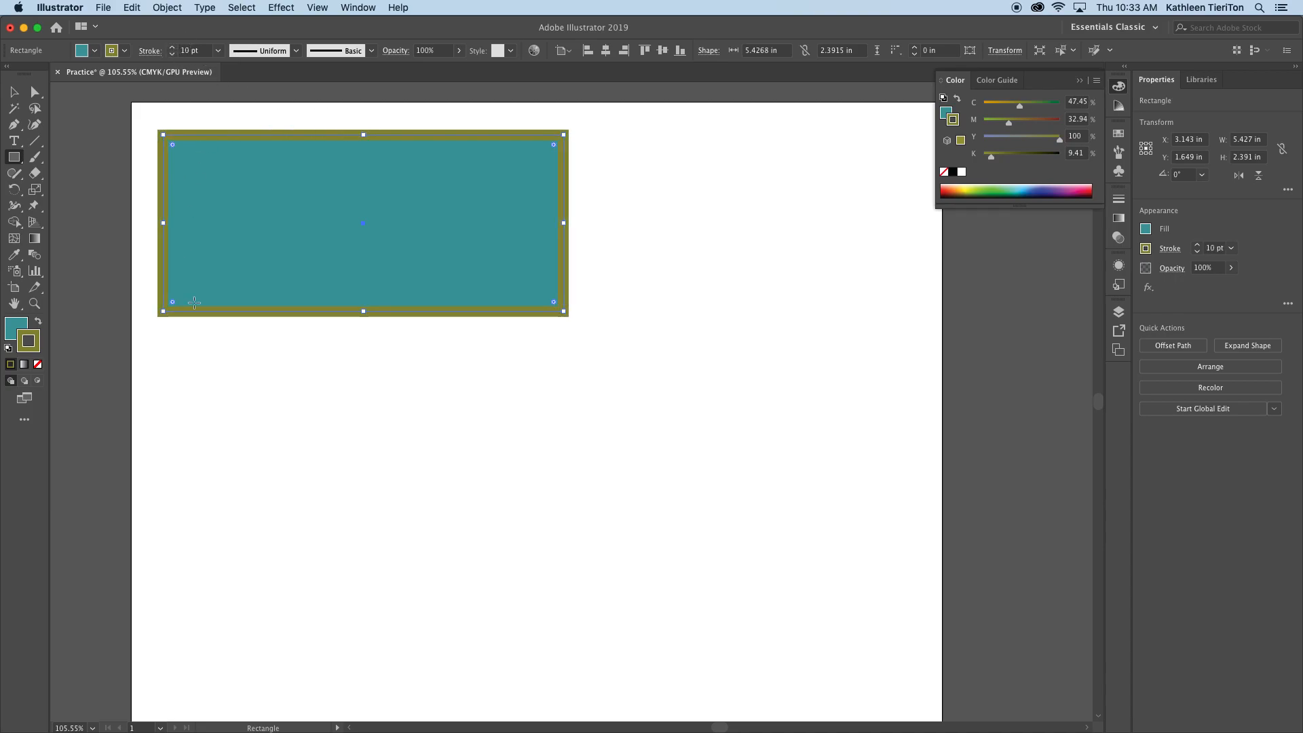
Try a blue stroke from the CMYK spectrum, and set the rectangle's stroke to None.
{"action": "left_click", "coordinate": [1000, 190]}
{"action": "left_click", "coordinate": [1041, 189]}
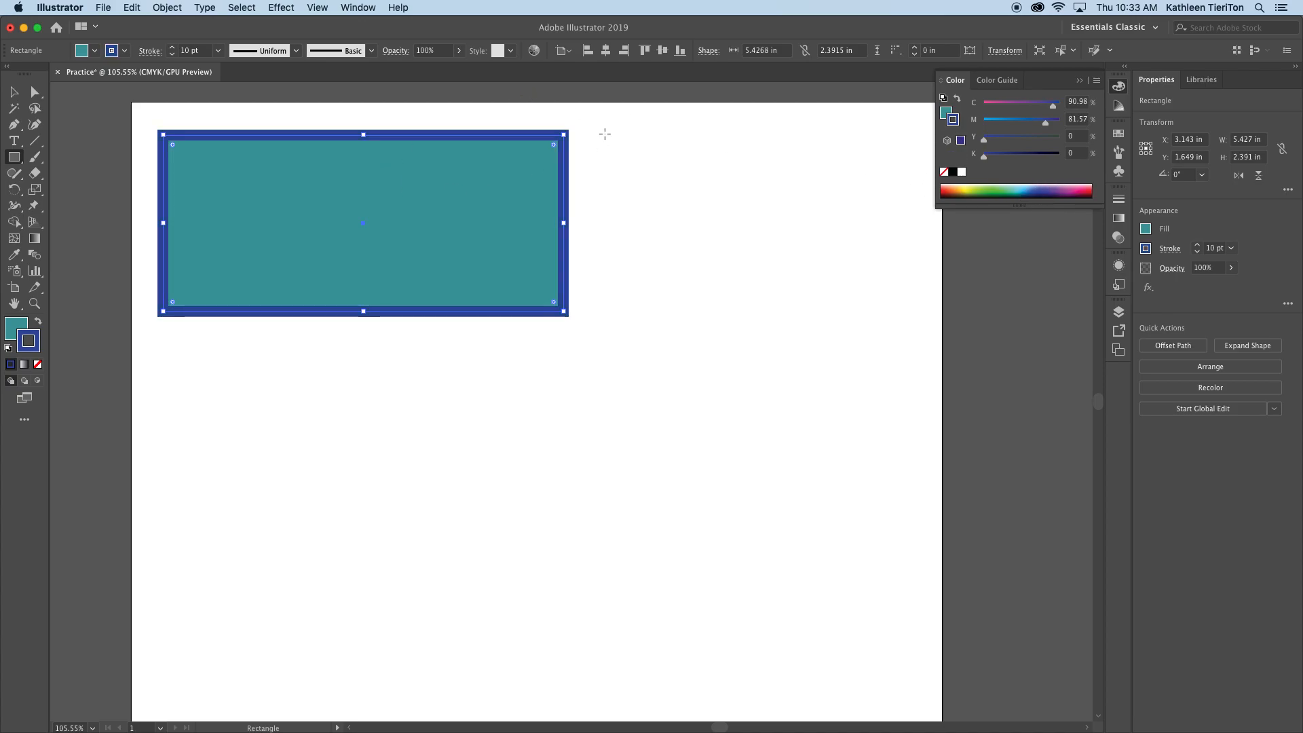
{"action": "left_click", "coordinate": [944, 173]}
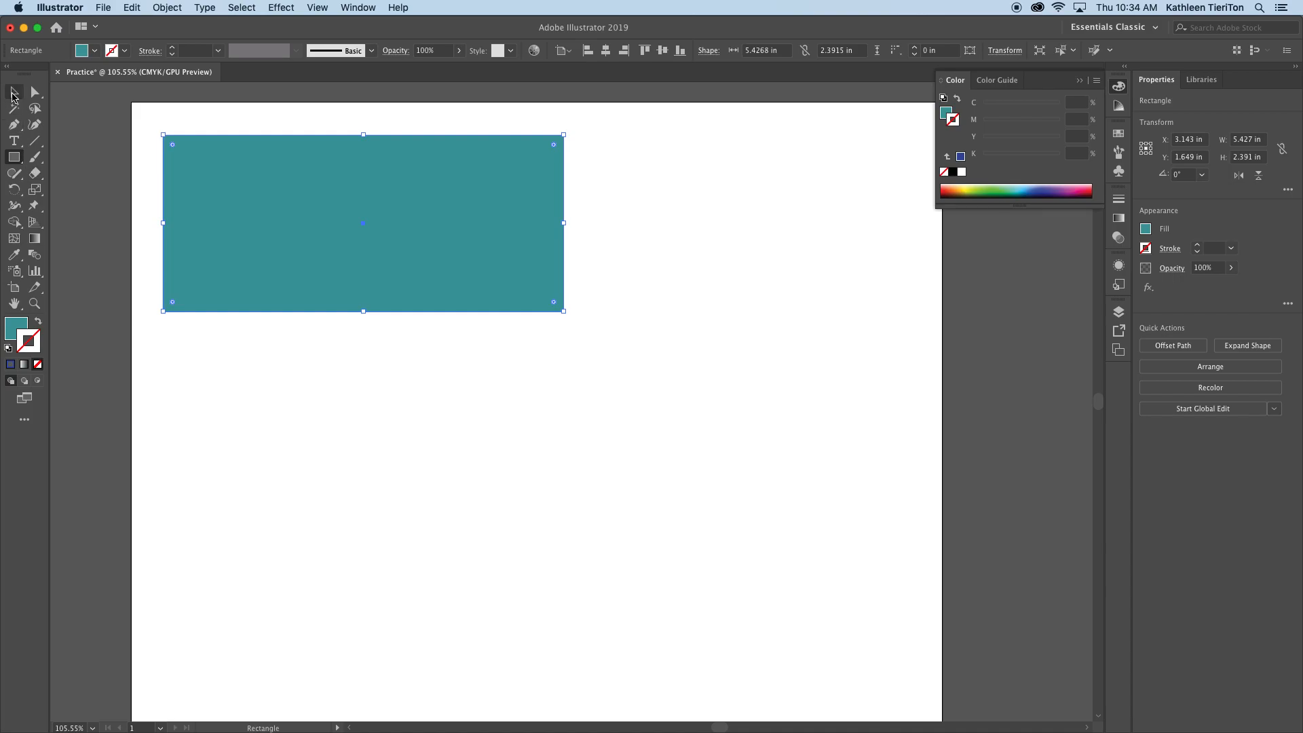
Resize the rectangle by its handles to about 4.43 by 2.01 in, placing it lower on the artboard.
{"action": "key", "text": "v"}
{"action": "left_click_drag", "start_coordinate": [163, 223], "coordinate": [378, 224]}
{"action": "left_click_drag", "start_coordinate": [559, 306], "coordinate": [558, 319]}
{"action": "left_click_drag", "start_coordinate": [476, 319], "coordinate": [490, 452]}
{"action": "left_click_drag", "start_coordinate": [383, 296], "coordinate": [241, 296]}
{"action": "left_click_drag", "start_coordinate": [405, 144], "coordinate": [408, 304]}
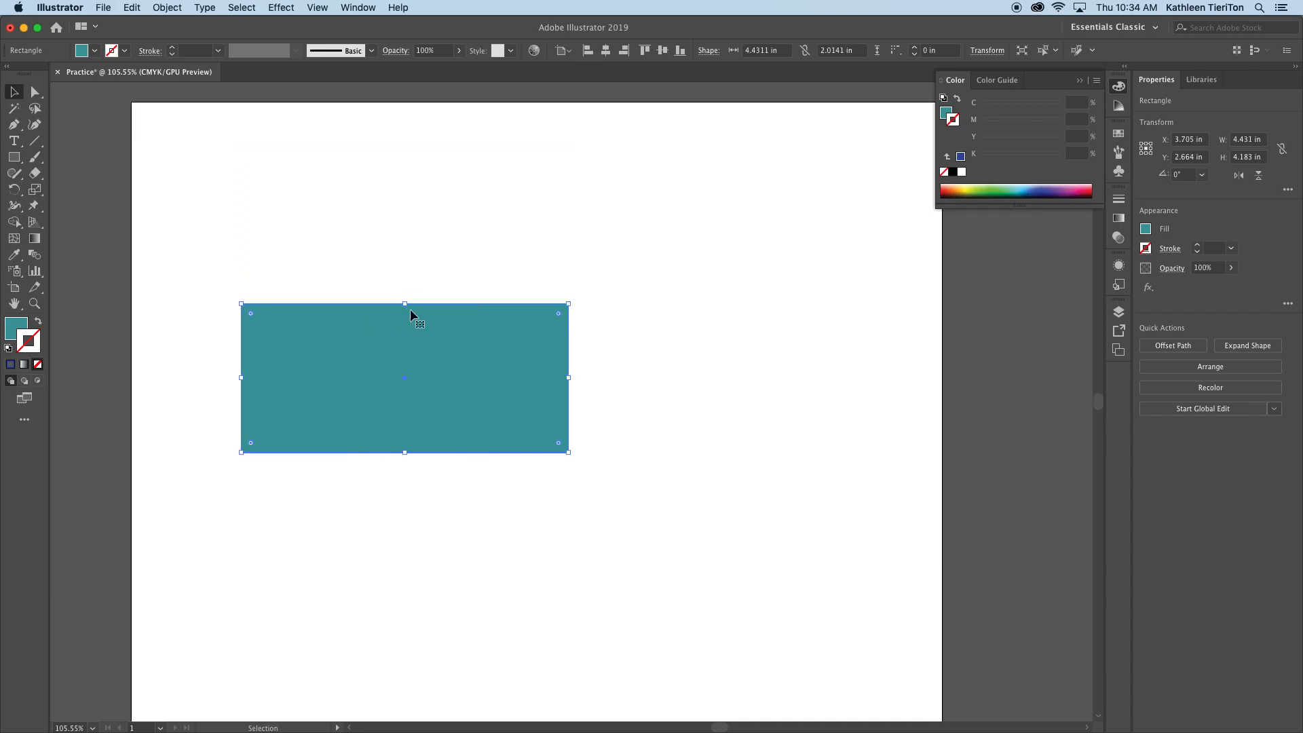
Reselect the rectangle, scale it proportionally to about 5.09 by 2.32 in, and move it toward the artboard's upper left.
{"action": "left_click", "coordinate": [600, 291]}
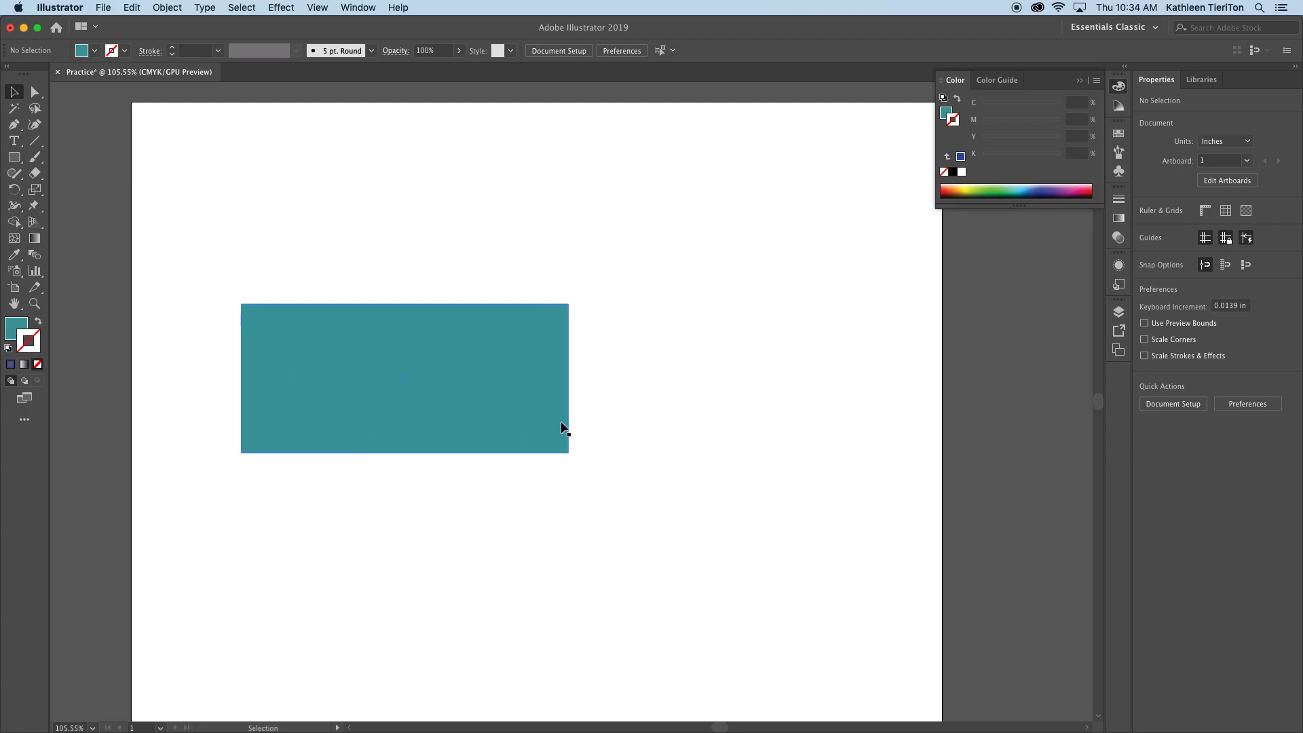
{"action": "left_click", "coordinate": [503, 412]}
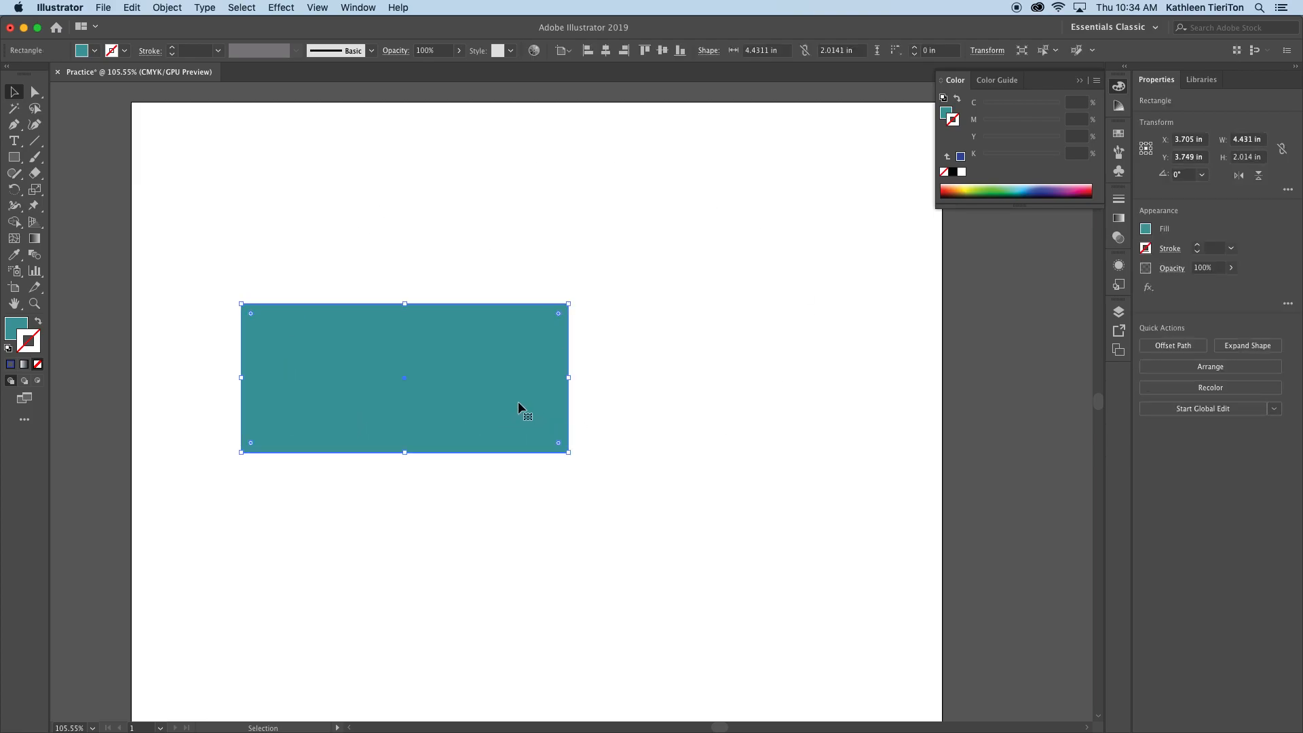
{"action": "left_click_drag", "start_coordinate": [569, 303], "coordinate": [704, 283]}
{"action": "left_click_drag", "start_coordinate": [458, 355], "coordinate": [405, 265]}
Draw a square about 3.04 in wide to the right of the rectangle.
{"action": "left_click", "coordinate": [14, 156]}
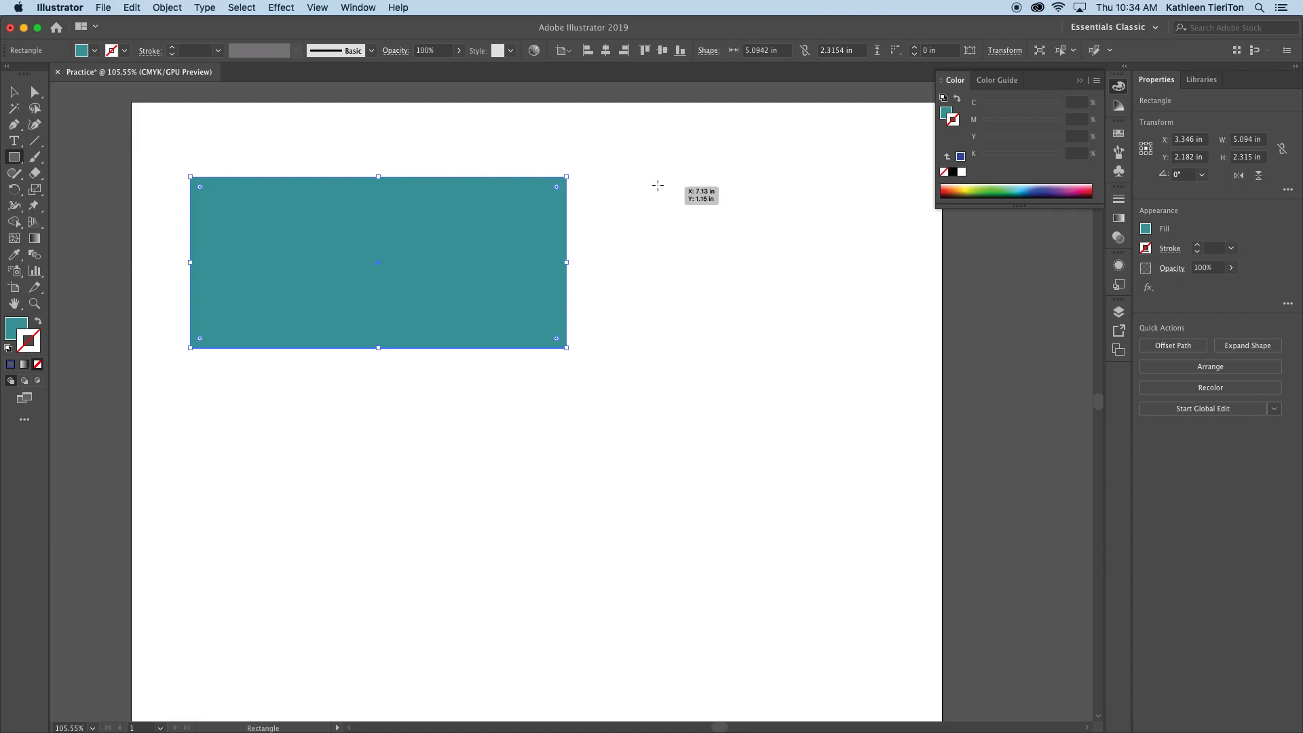
{"action": "left_click_drag", "start_coordinate": [655, 178], "coordinate": [822, 402]}
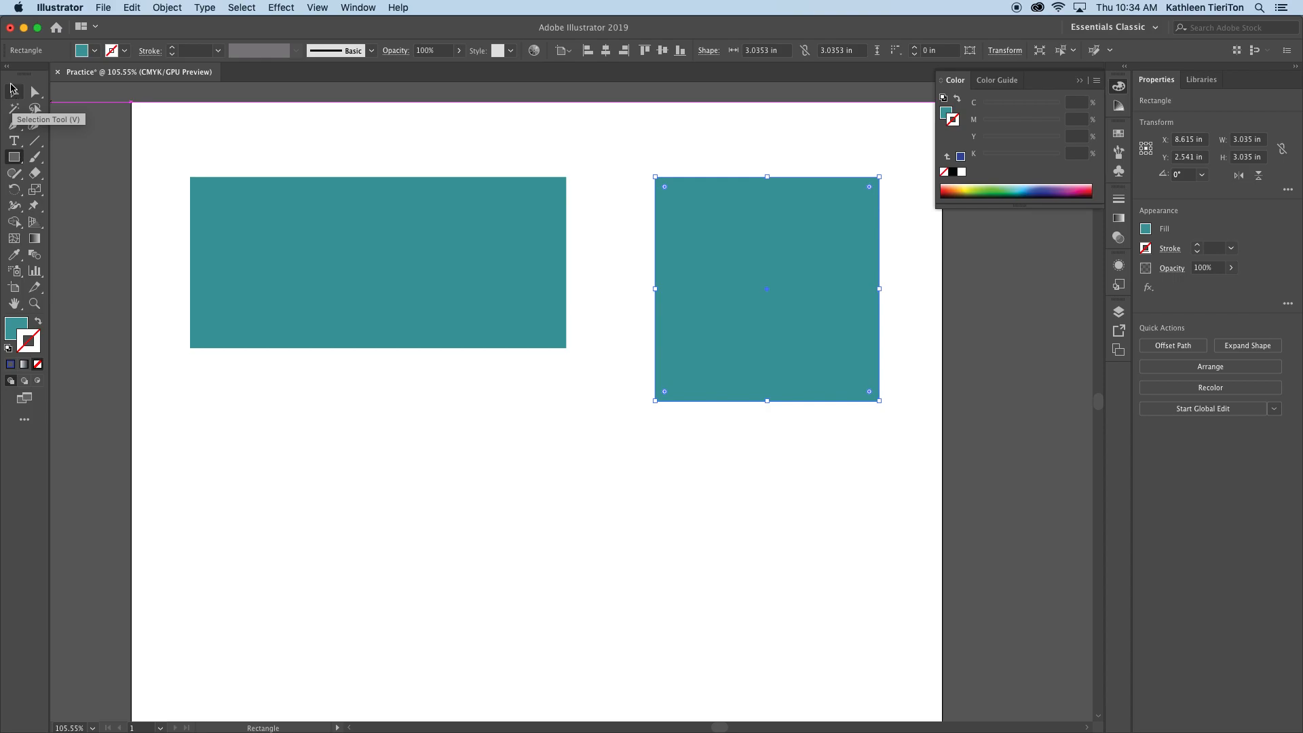
Rotate the rectangle freely to about 311° and move it lower, and rotate the square to 315° as a diamond.
{"action": "left_click", "coordinate": [13, 93]}
{"action": "left_click", "coordinate": [227, 199]}
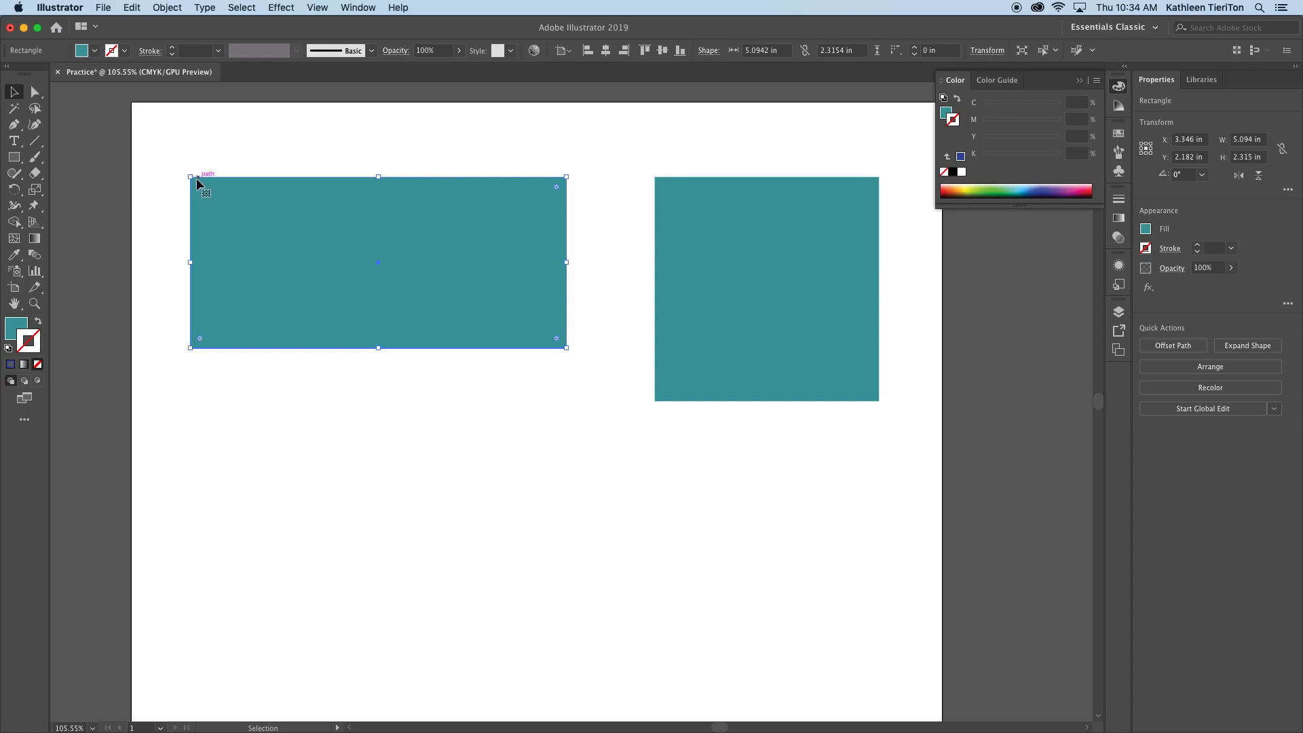
{"action": "left_click_drag", "start_coordinate": [183, 171], "coordinate": [378, 421]}
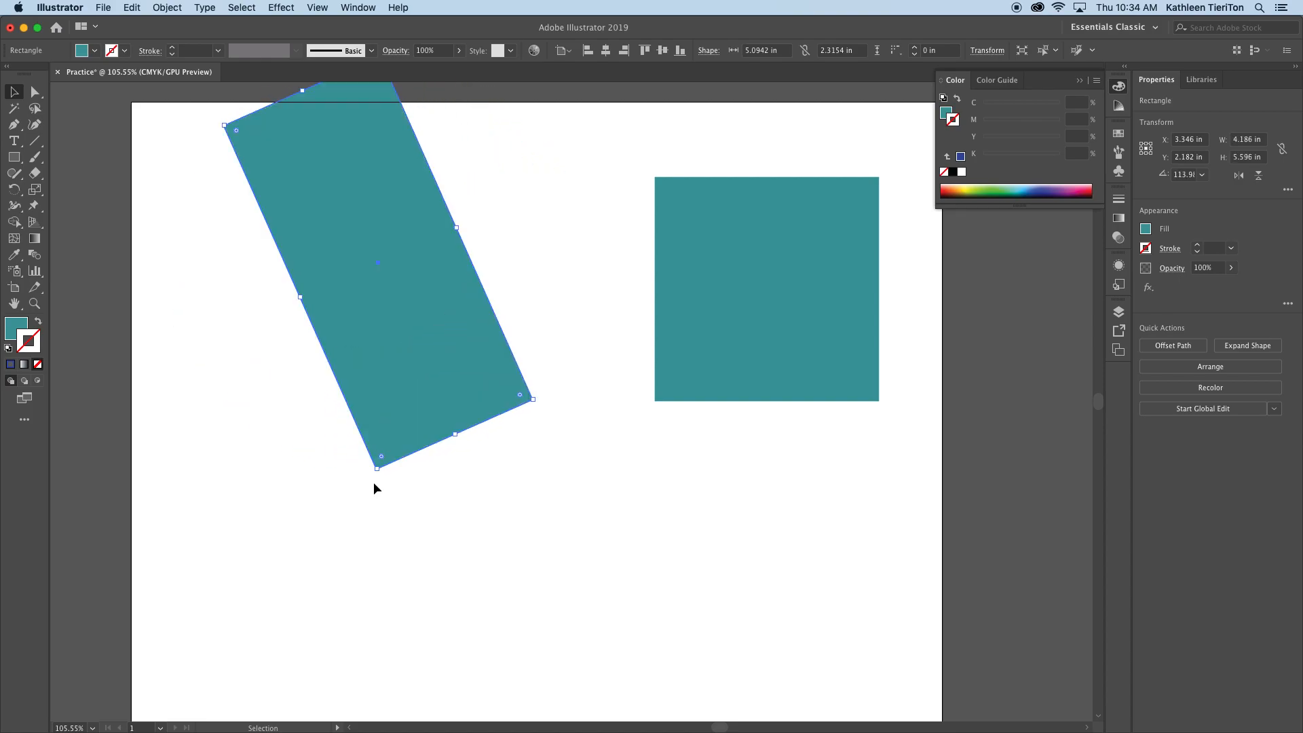
{"action": "left_click_drag", "start_coordinate": [376, 475], "coordinate": [518, 227]}
{"action": "left_click_drag", "start_coordinate": [173, 311], "coordinate": [409, 413]}
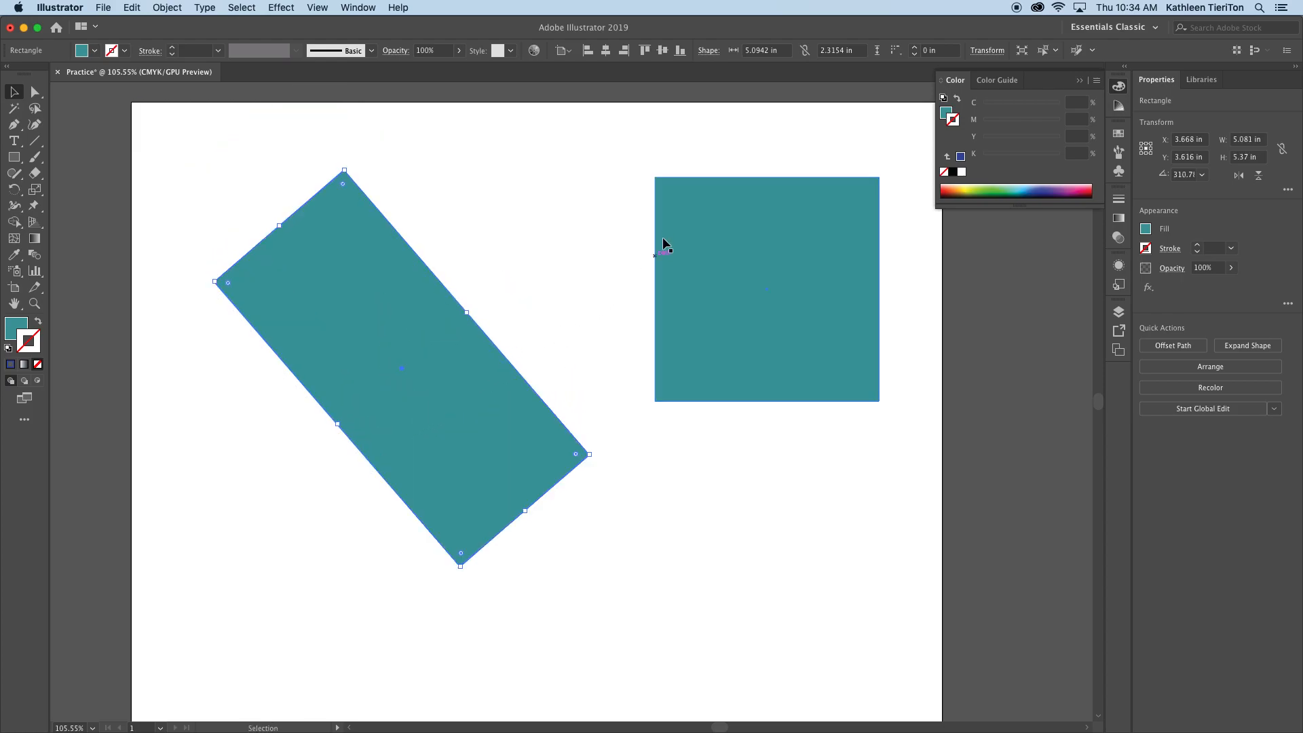
{"action": "left_click", "coordinate": [674, 187]}
{"action": "left_click_drag", "start_coordinate": [647, 173], "coordinate": [781, 155]}
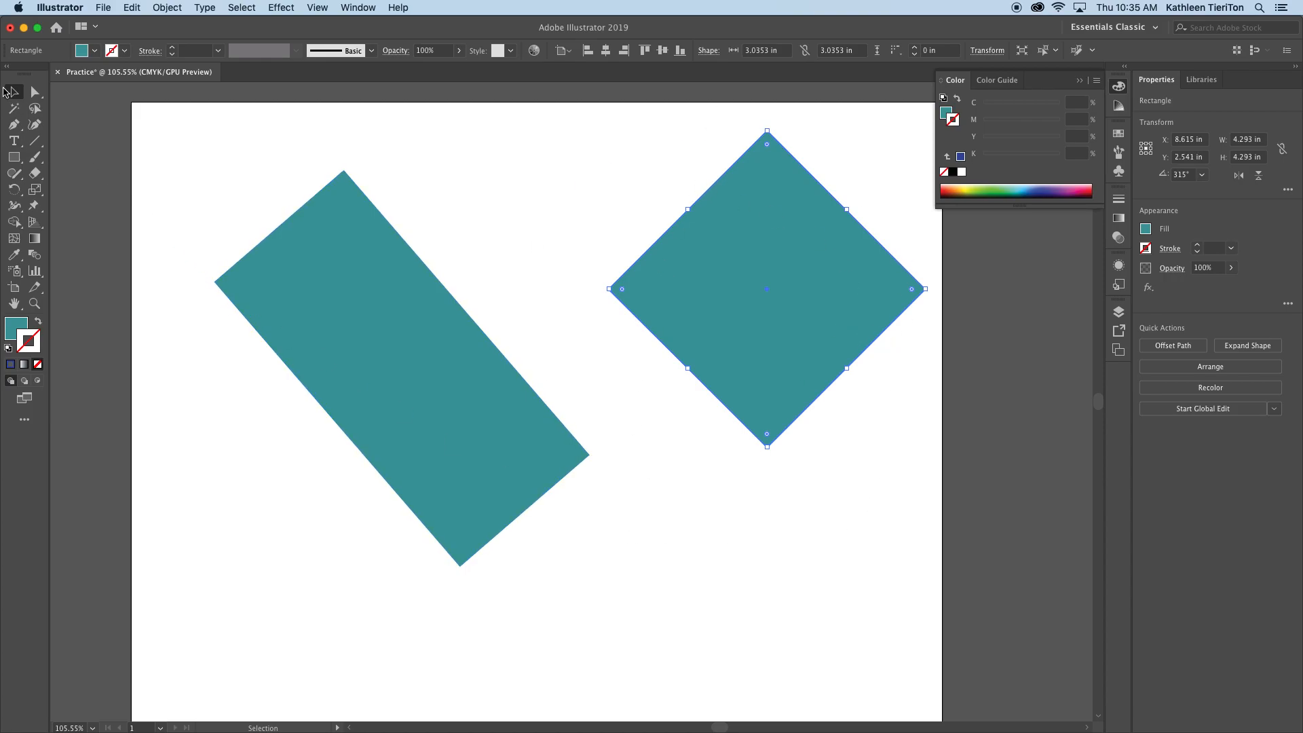
Select both the rectangle and the diamond and delete them from the artboard.
{"action": "left_click_drag", "start_coordinate": [234, 164], "coordinate": [1078, 402]}
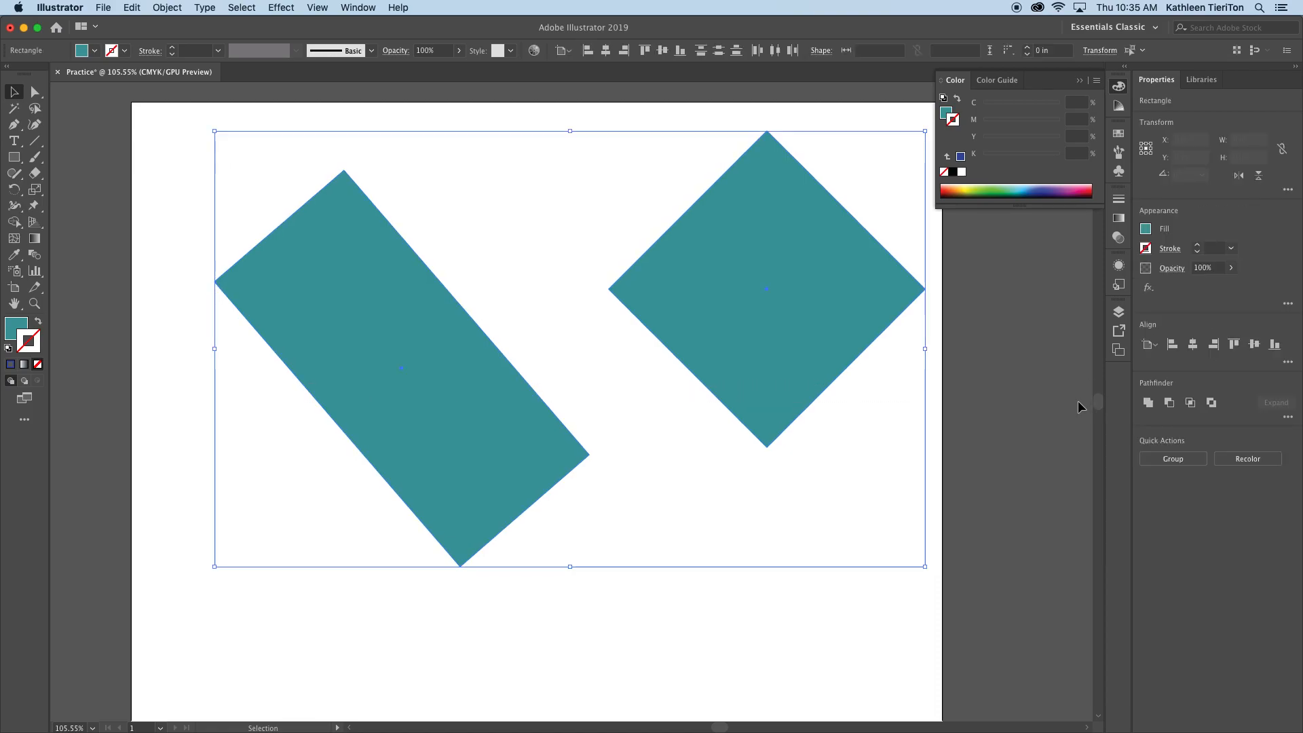
{"action": "key", "text": "Delete"}
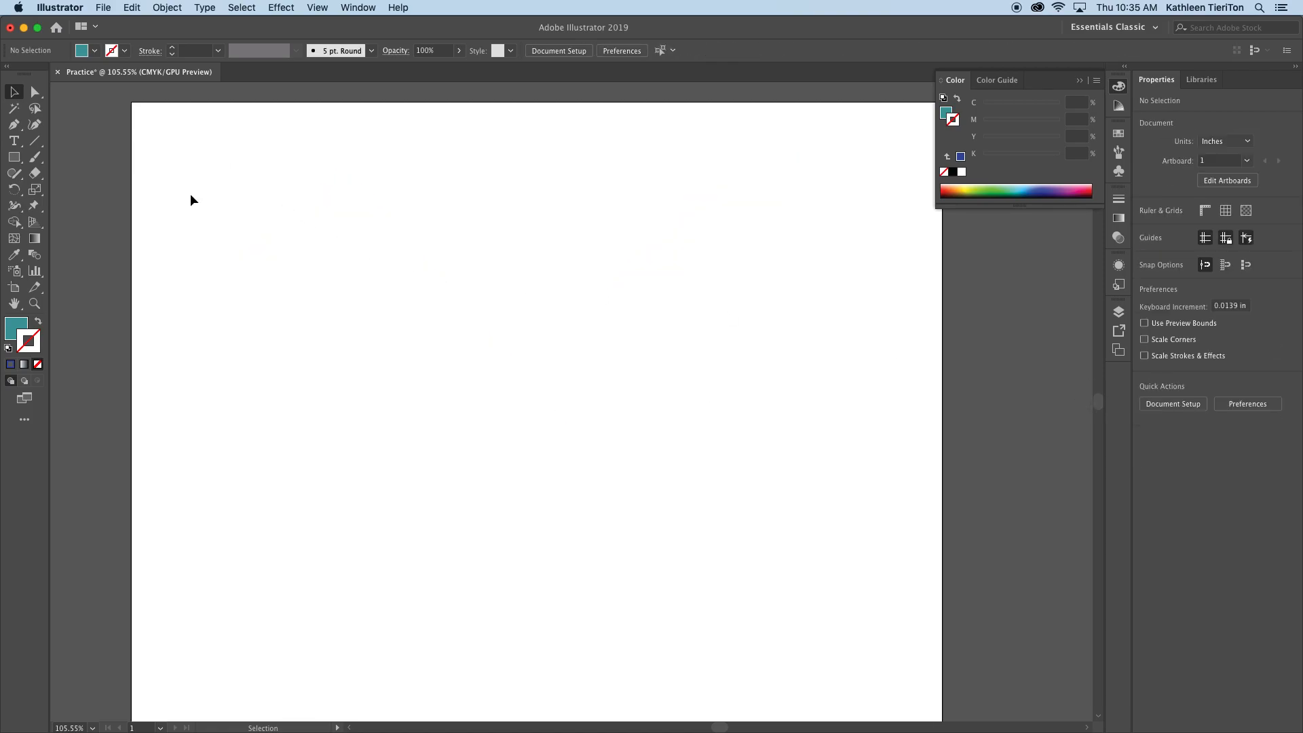
Draw a tall ellipse about 2.7 by 5.69 in and a perfect circle about 4.14 in wide to its right.
{"action": "left_click", "coordinate": [17, 158]}
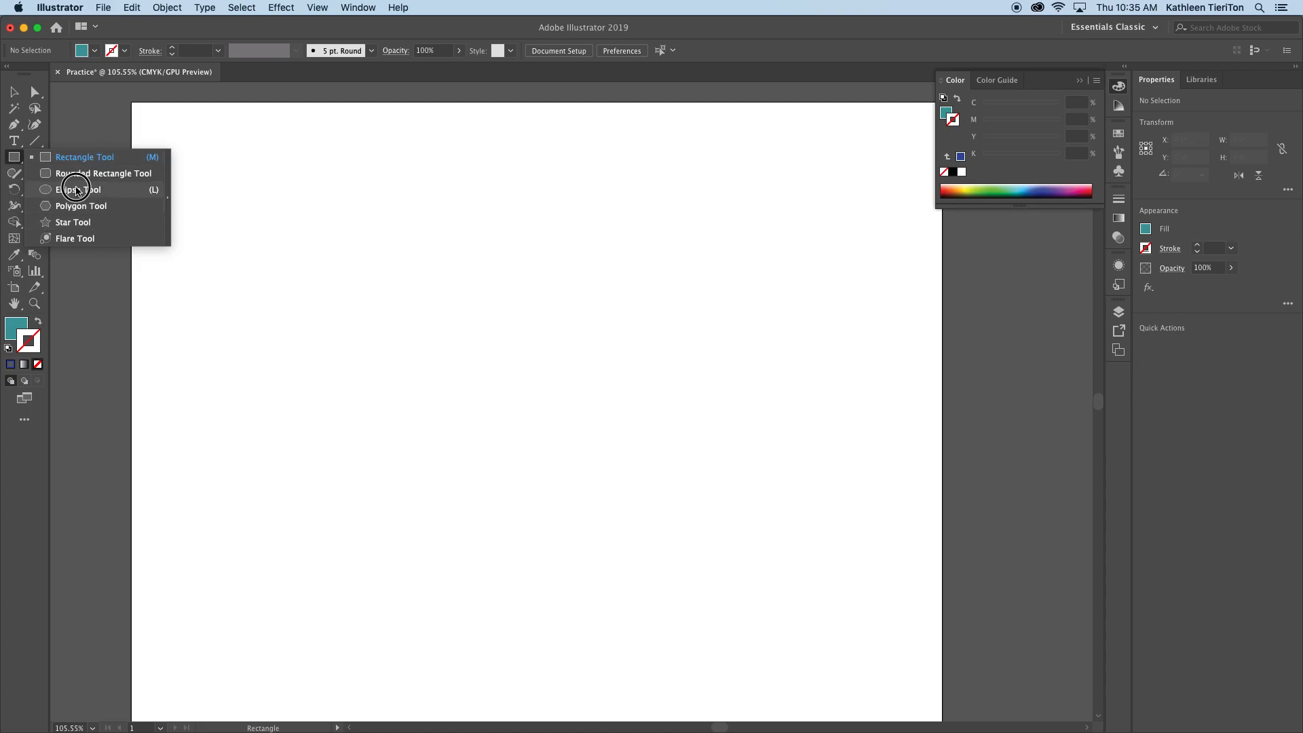
{"action": "left_click", "coordinate": [119, 190]}
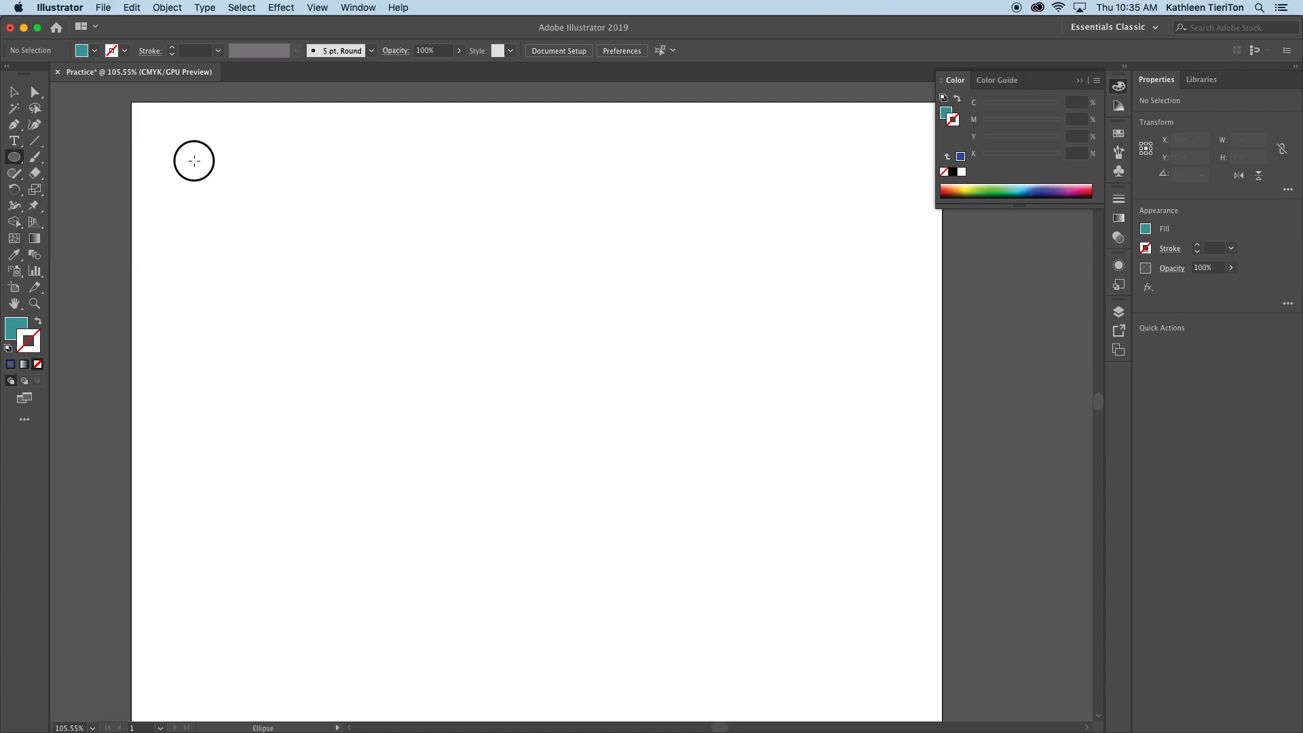
{"action": "left_click_drag", "start_coordinate": [193, 159], "coordinate": [392, 579]}
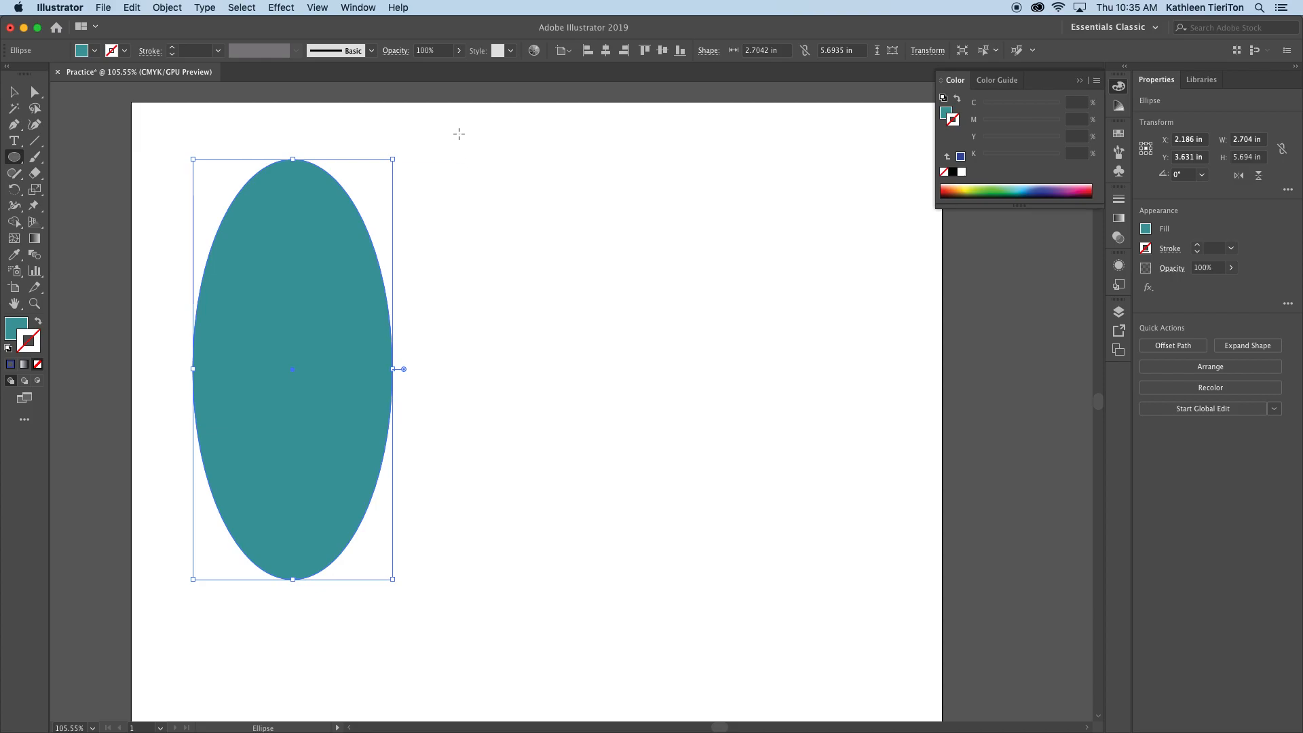
{"action": "left_click_drag", "start_coordinate": [442, 136], "coordinate": [749, 442]}
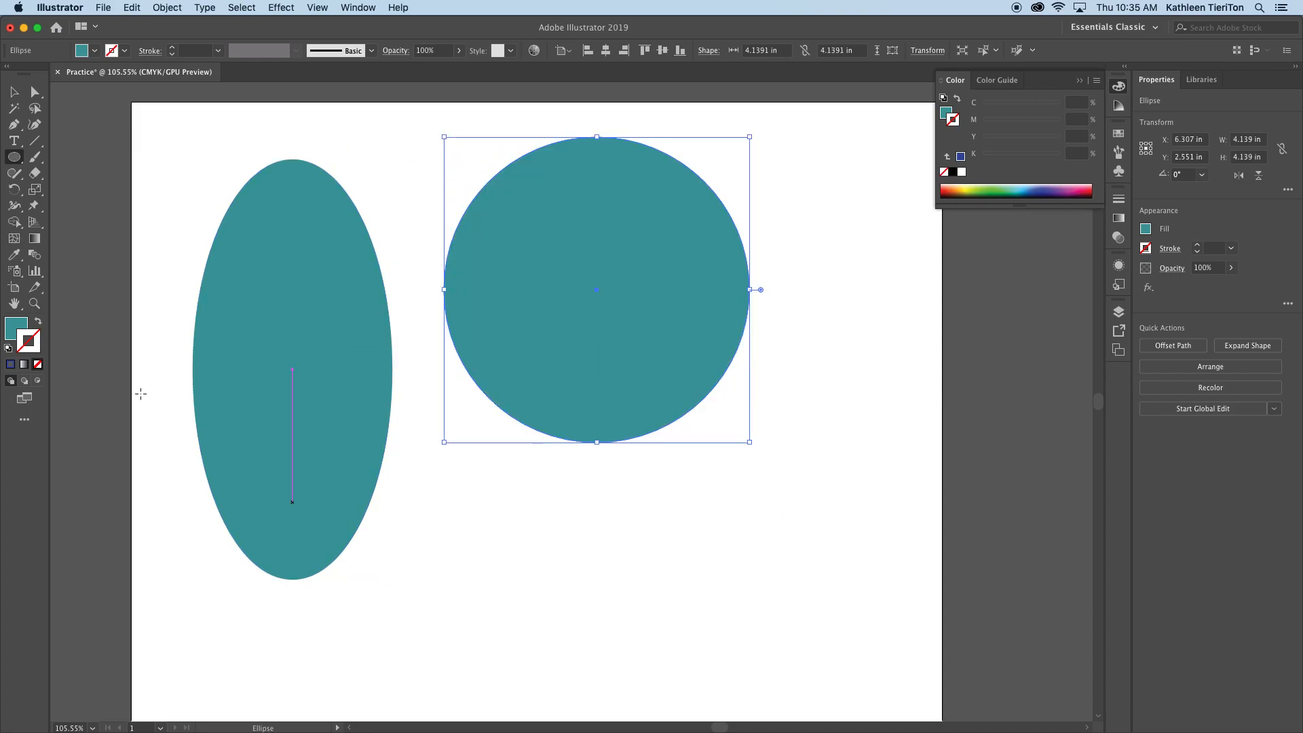
Reposition the ellipse and circle, enlarge the ellipse to about 2.8 by 6.9 in, and deselect it.
{"action": "left_click", "coordinate": [14, 91]}
{"action": "left_click", "coordinate": [164, 178]}
{"action": "left_click_drag", "start_coordinate": [257, 286], "coordinate": [236, 248]}
{"action": "left_click_drag", "start_coordinate": [544, 276], "coordinate": [496, 370]}
{"action": "left_click_drag", "start_coordinate": [264, 375], "coordinate": [264, 410]}
{"action": "left_click_drag", "start_coordinate": [373, 374], "coordinate": [296, 374]}
{"action": "left_click_drag", "start_coordinate": [235, 164], "coordinate": [429, 137]}
{"action": "left_click_drag", "start_coordinate": [354, 585], "coordinate": [444, 643]}
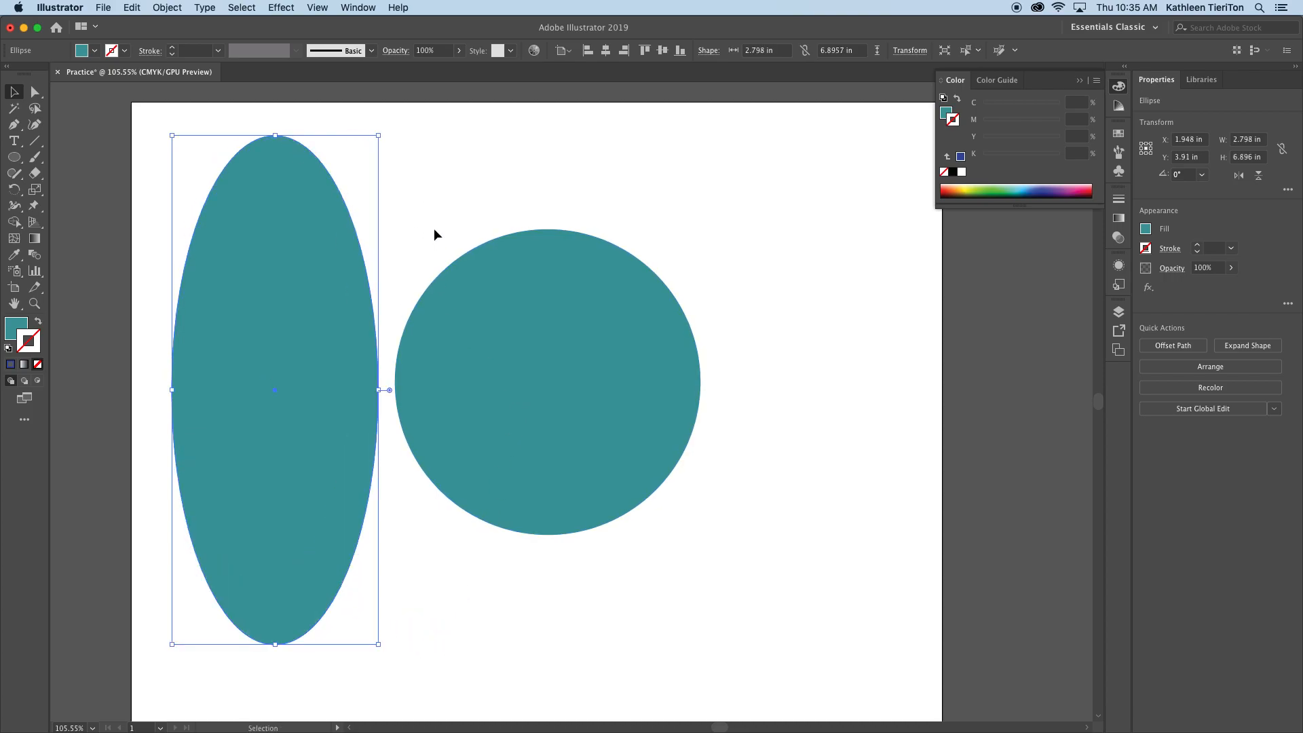
{"action": "left_click", "coordinate": [380, 207]}
Draw a small tilted six-sided polygon above and to the right of the circle, and deselect it.
{"action": "left_click", "coordinate": [19, 156]}
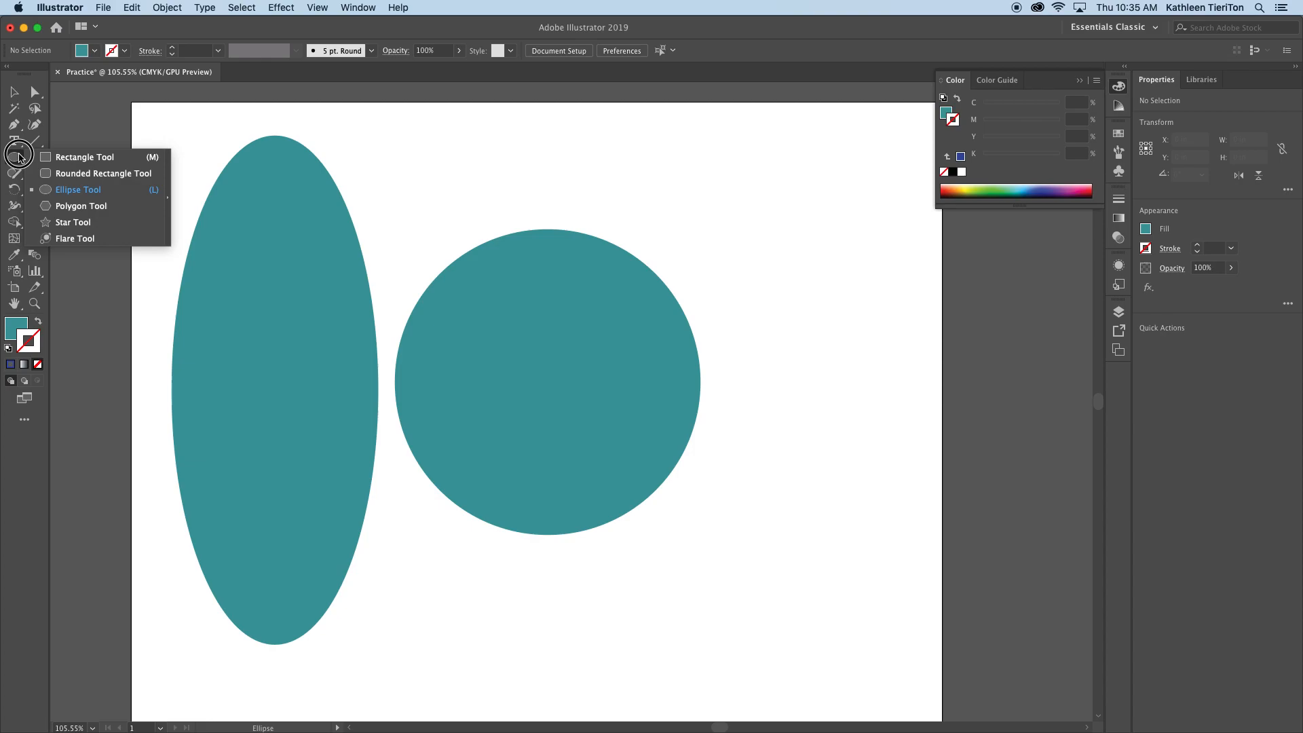
{"action": "left_click", "coordinate": [125, 206]}
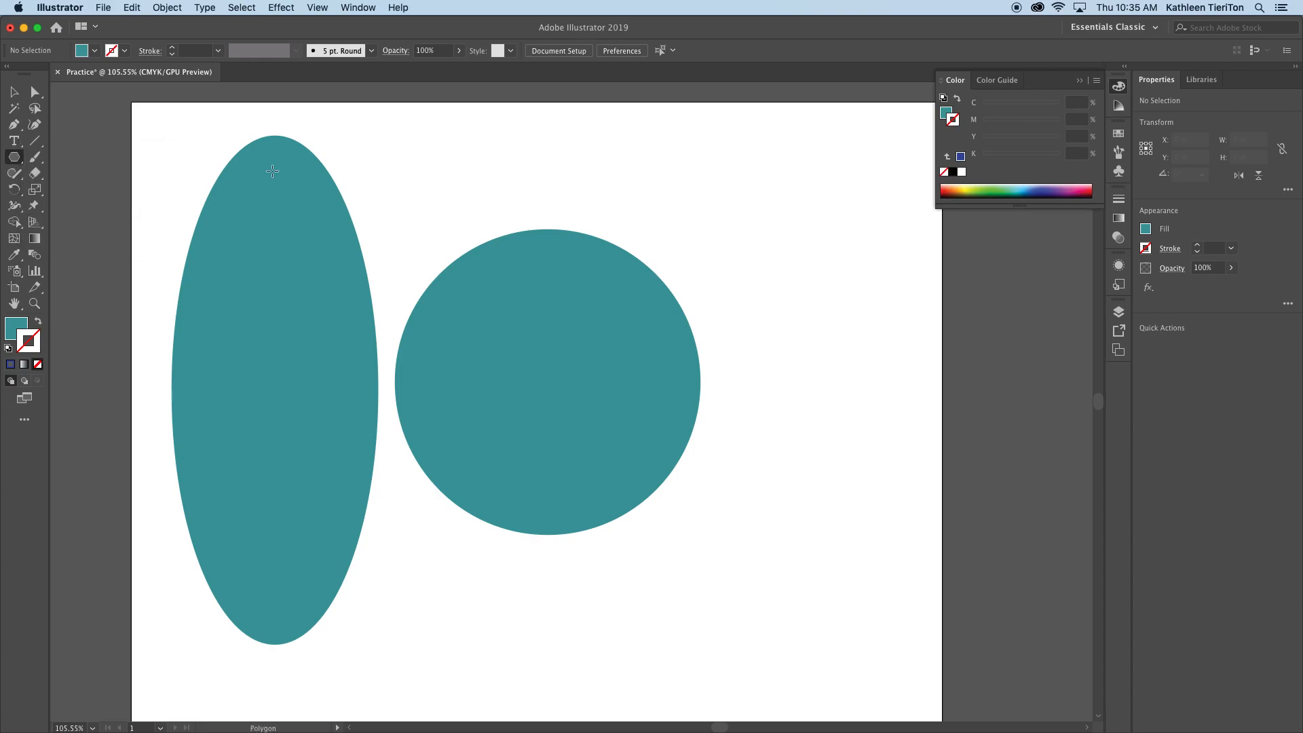
{"action": "left_click", "coordinate": [501, 141]}
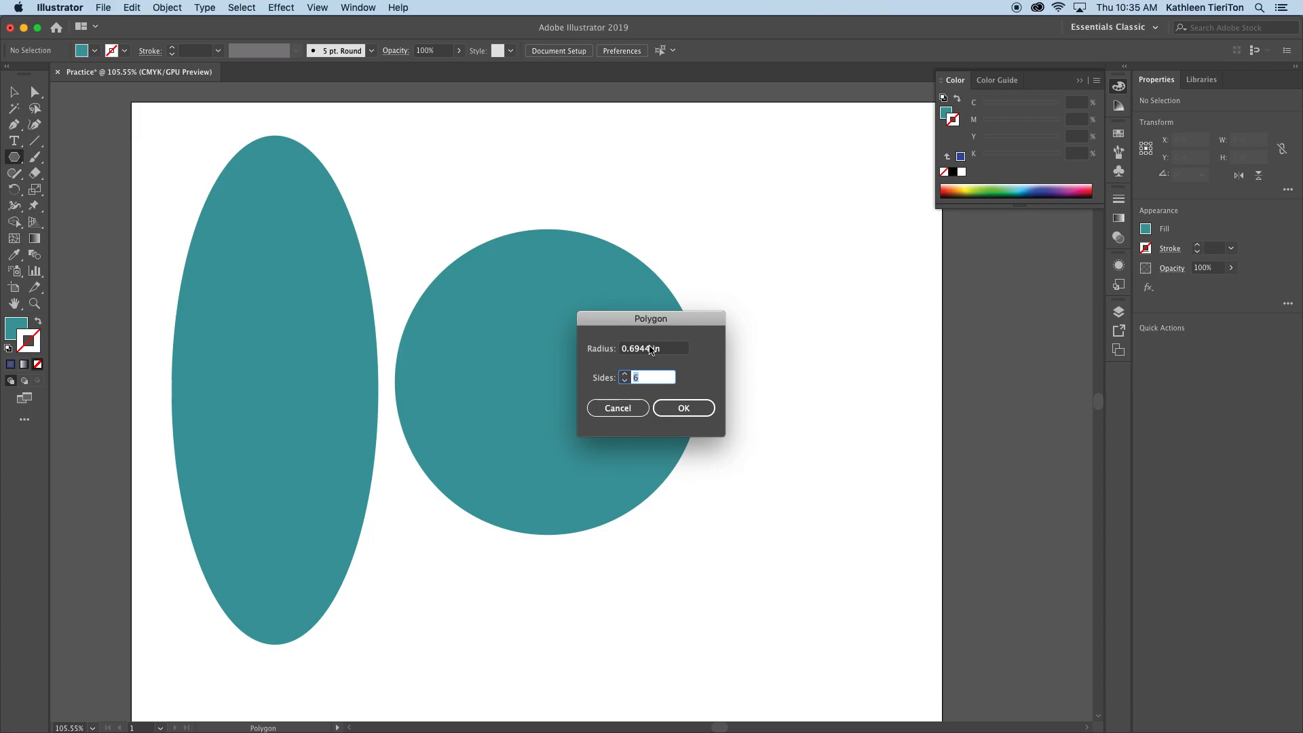
{"action": "left_click", "coordinate": [626, 411]}
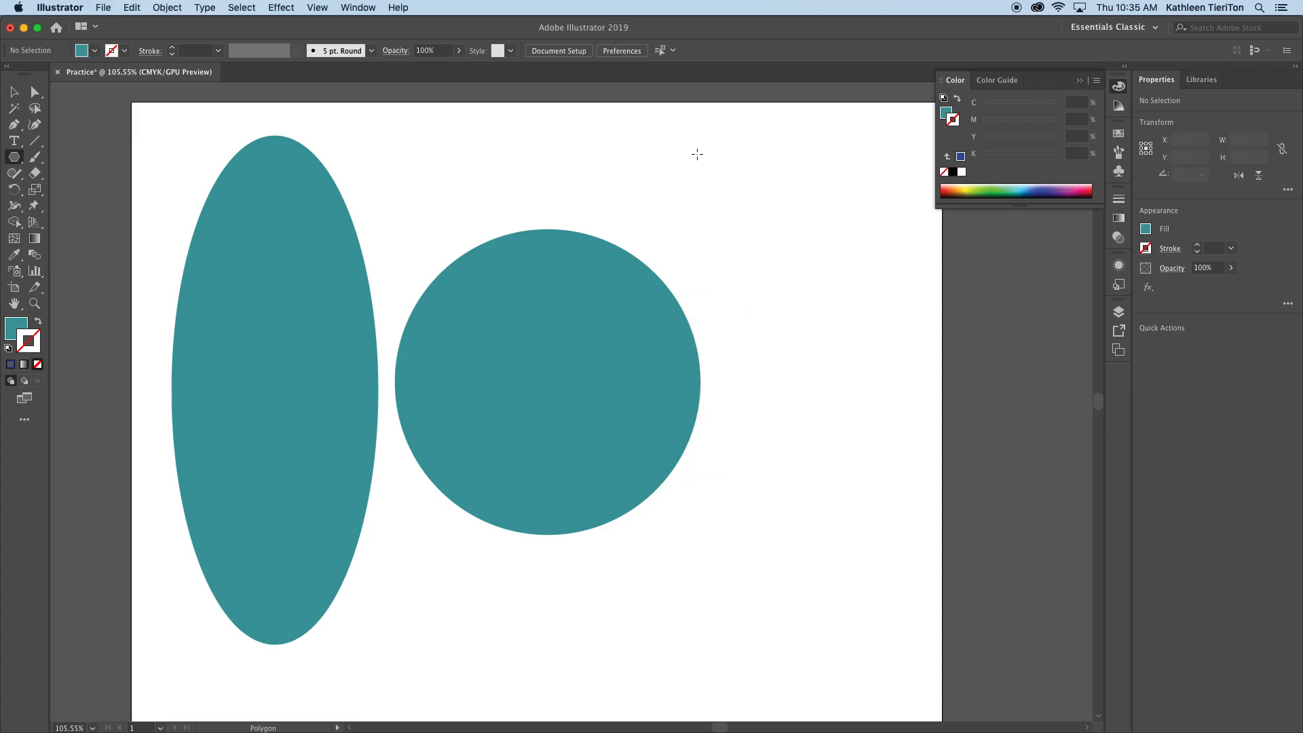
{"action": "left_click_drag", "start_coordinate": [725, 161], "coordinate": [750, 247]}
{"action": "key", "text": "v"}
{"action": "left_click", "coordinate": [819, 368]}
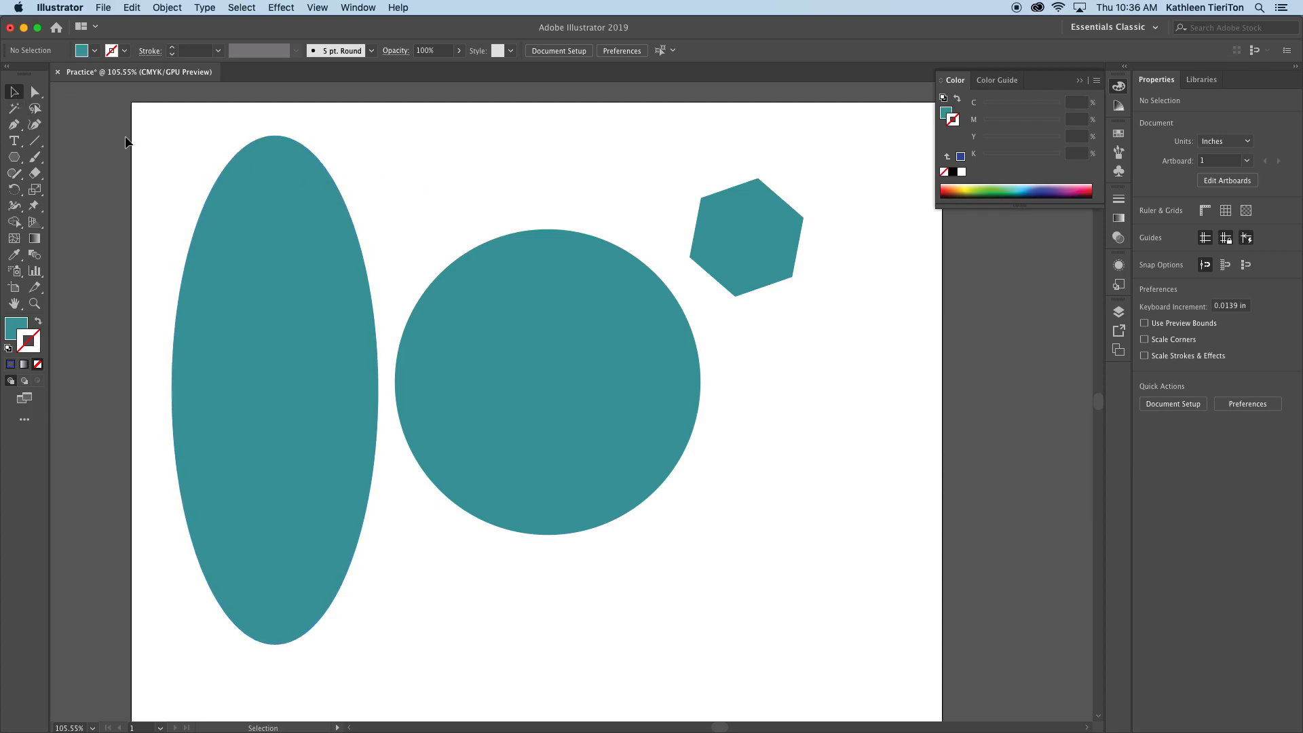
Draw a second hexagon, enlarge it to about 2.26 by 2.1 in, place it below the first one, and deselect it.
{"action": "left_click", "coordinate": [14, 157]}
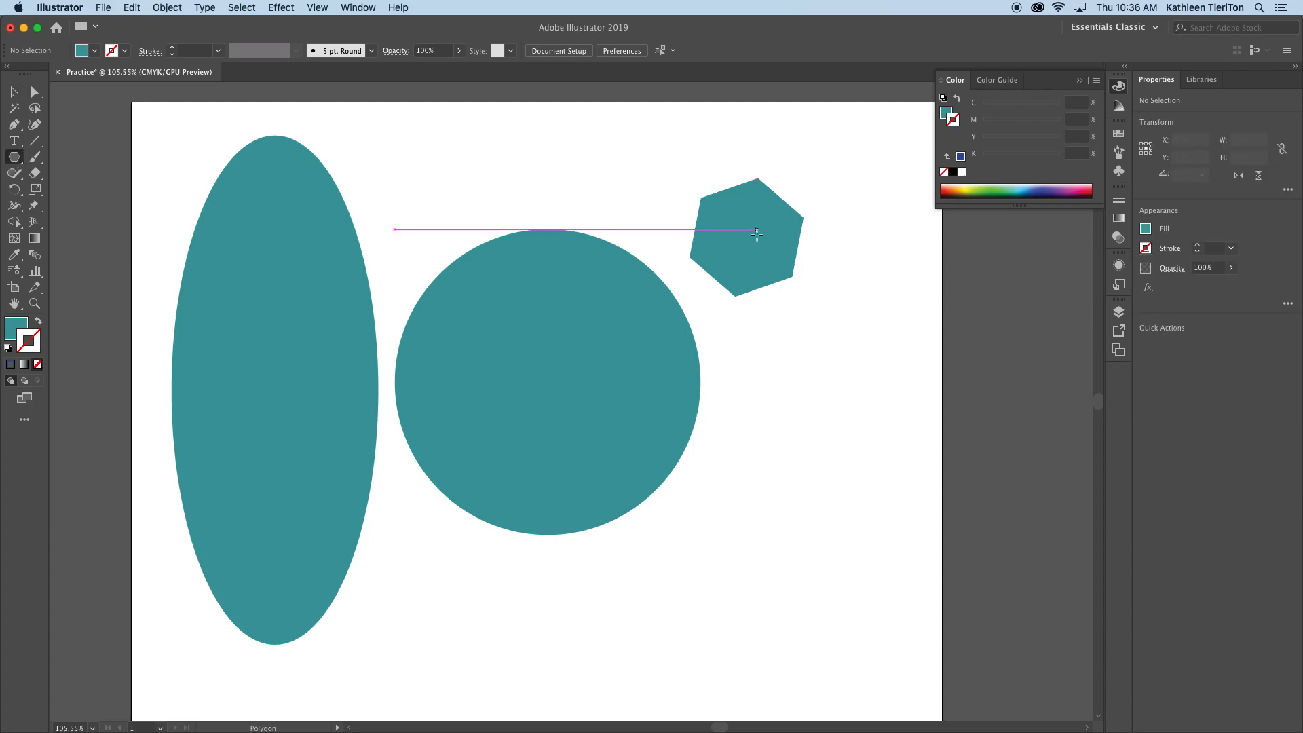
{"action": "mouse_move", "coordinate": [782, 369]}
{"action": "left_mouse_down"}
{"action": "mouse_move", "coordinate": [847, 469]}
{"action": "mouse_move", "coordinate": [823, 421]}
{"action": "left_mouse_up"}
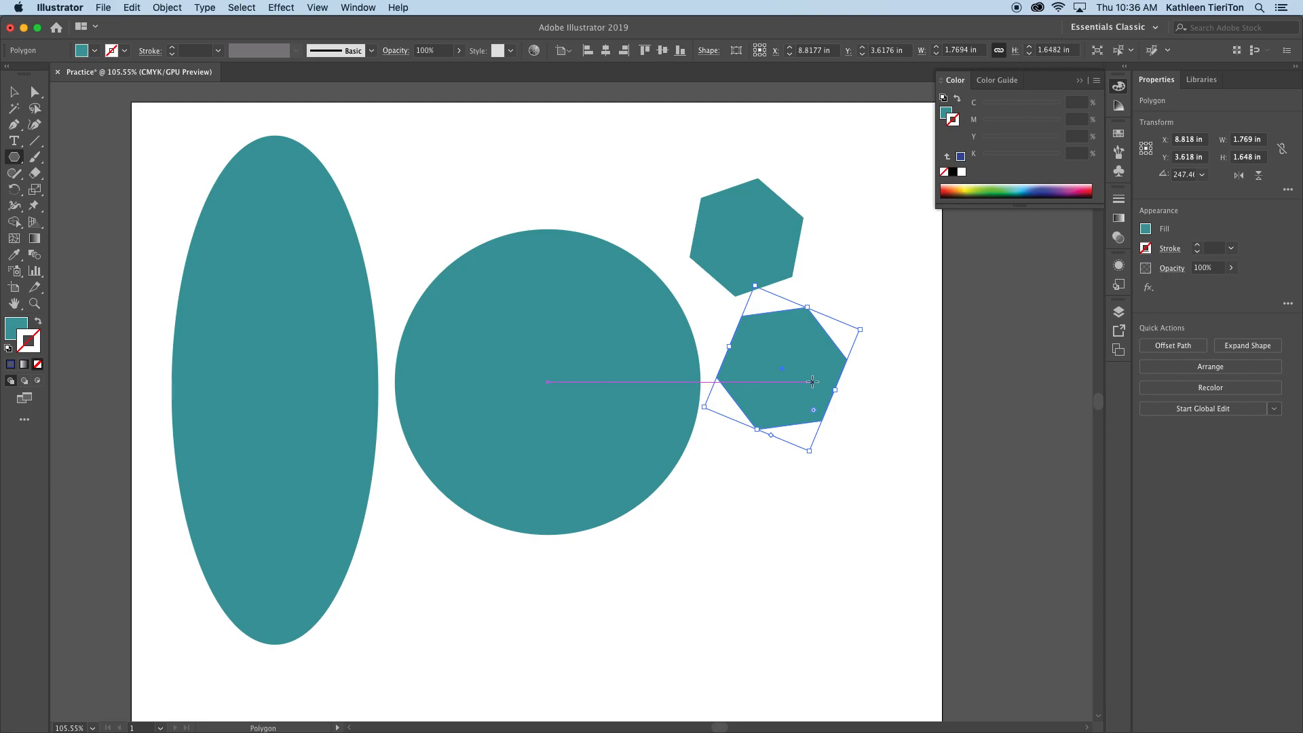
{"action": "key", "text": "v"}
{"action": "left_click_drag", "start_coordinate": [785, 372], "coordinate": [560, 216]}
{"action": "left_click_drag", "start_coordinate": [637, 174], "coordinate": [680, 153]}
{"action": "left_click_drag", "start_coordinate": [641, 197], "coordinate": [844, 467]}
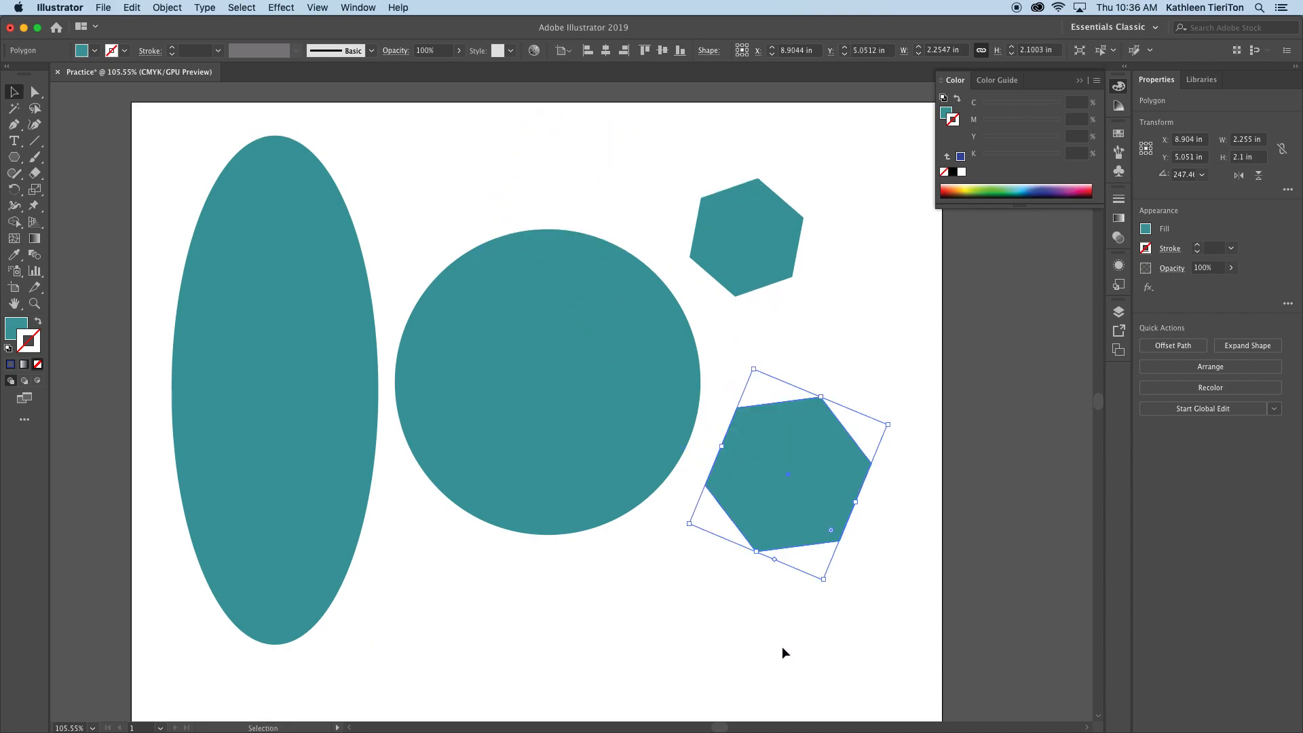
{"action": "left_click", "coordinate": [704, 599]}
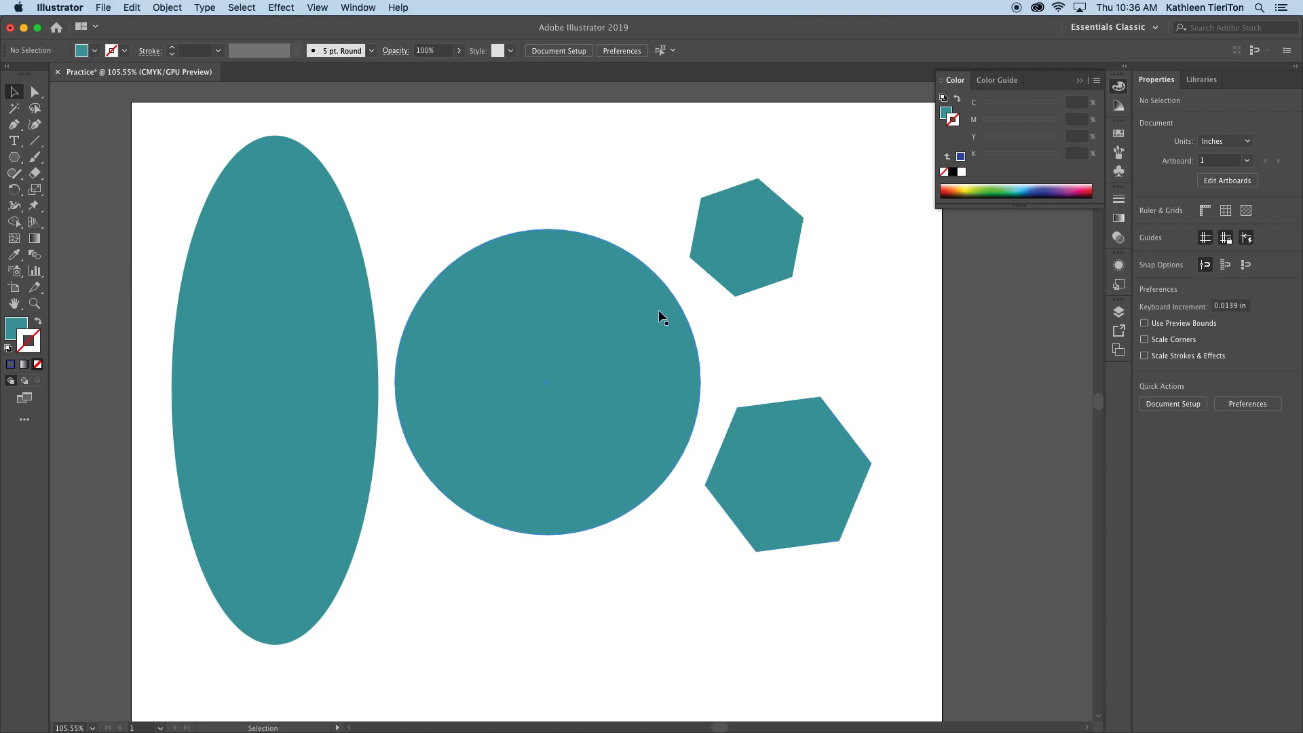
Fill the circle with a linear white-to-black gradient.
{"action": "left_click", "coordinate": [638, 275]}
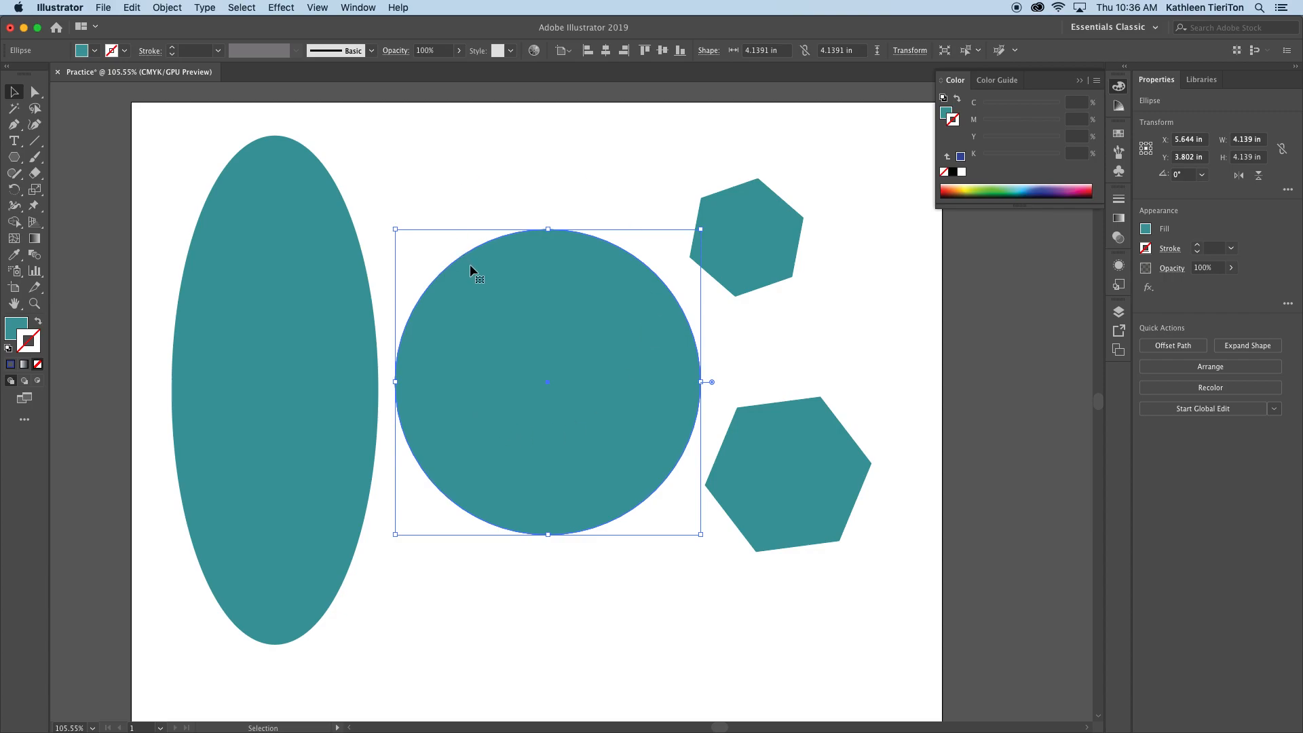
{"action": "left_click", "coordinate": [1119, 218]}
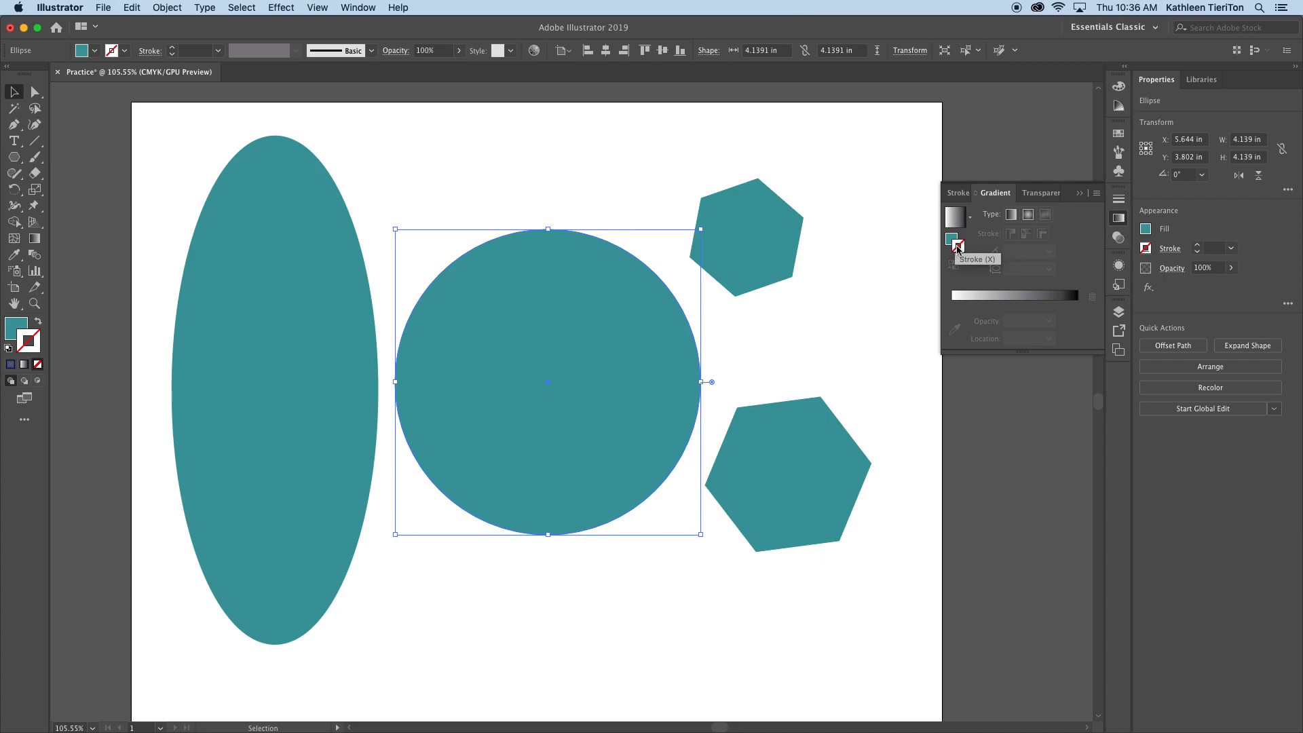
{"action": "left_click", "coordinate": [950, 238]}
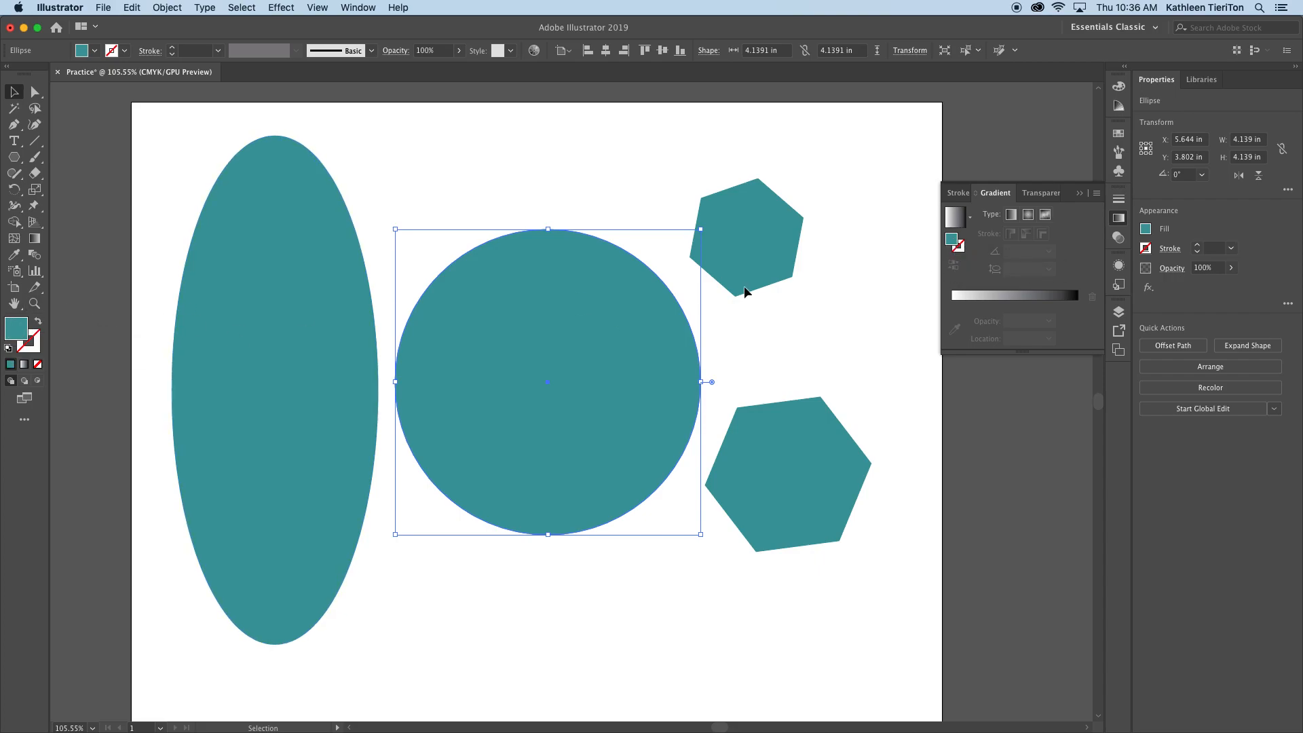
{"action": "left_click", "coordinate": [956, 223]}
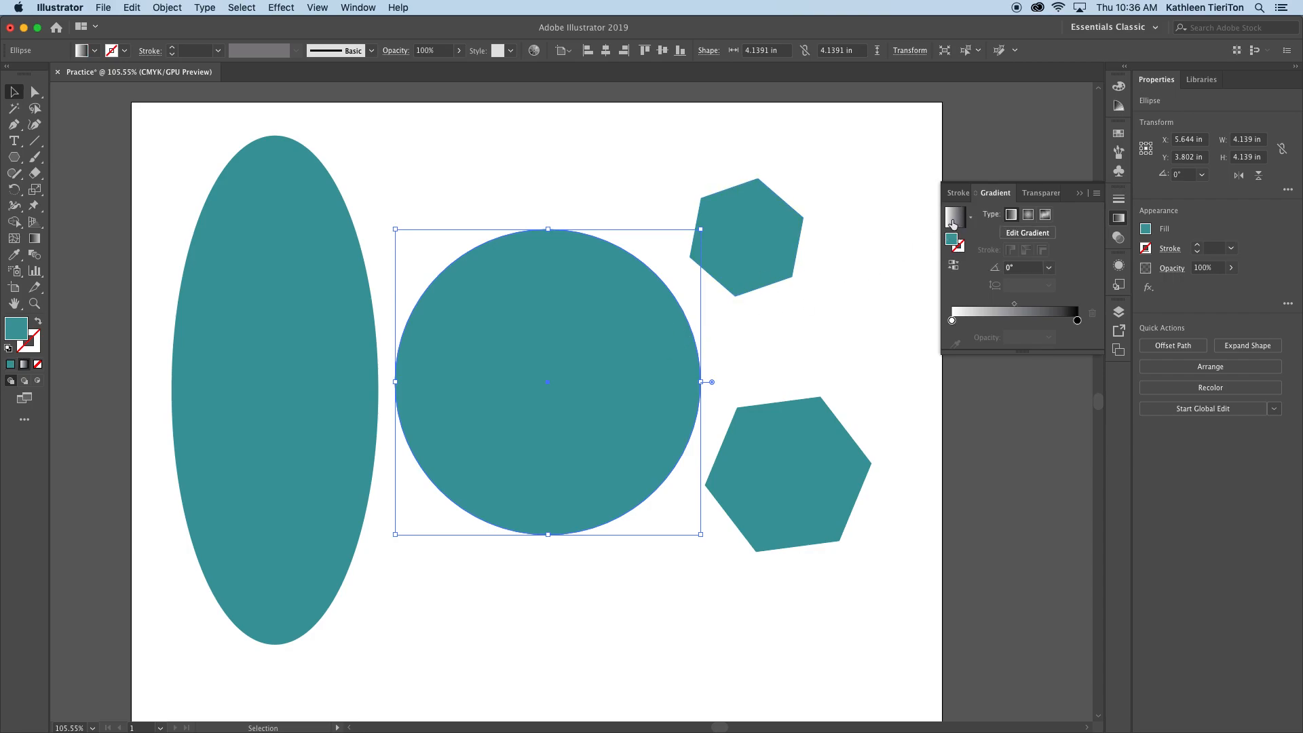
Color the circle's gradient from cyan to yellow-green (C=20 M=0 Y=100 K=0) and shift its midpoint to about 52.5%.
{"action": "mouse_move", "coordinate": [952, 320]}
{"action": "left_mouse_down"}
{"action": "mouse_move", "coordinate": [1013, 321]}
{"action": "mouse_move", "coordinate": [952, 321]}
{"action": "left_mouse_up"}
{"action": "double_click", "coordinate": [953, 321]}
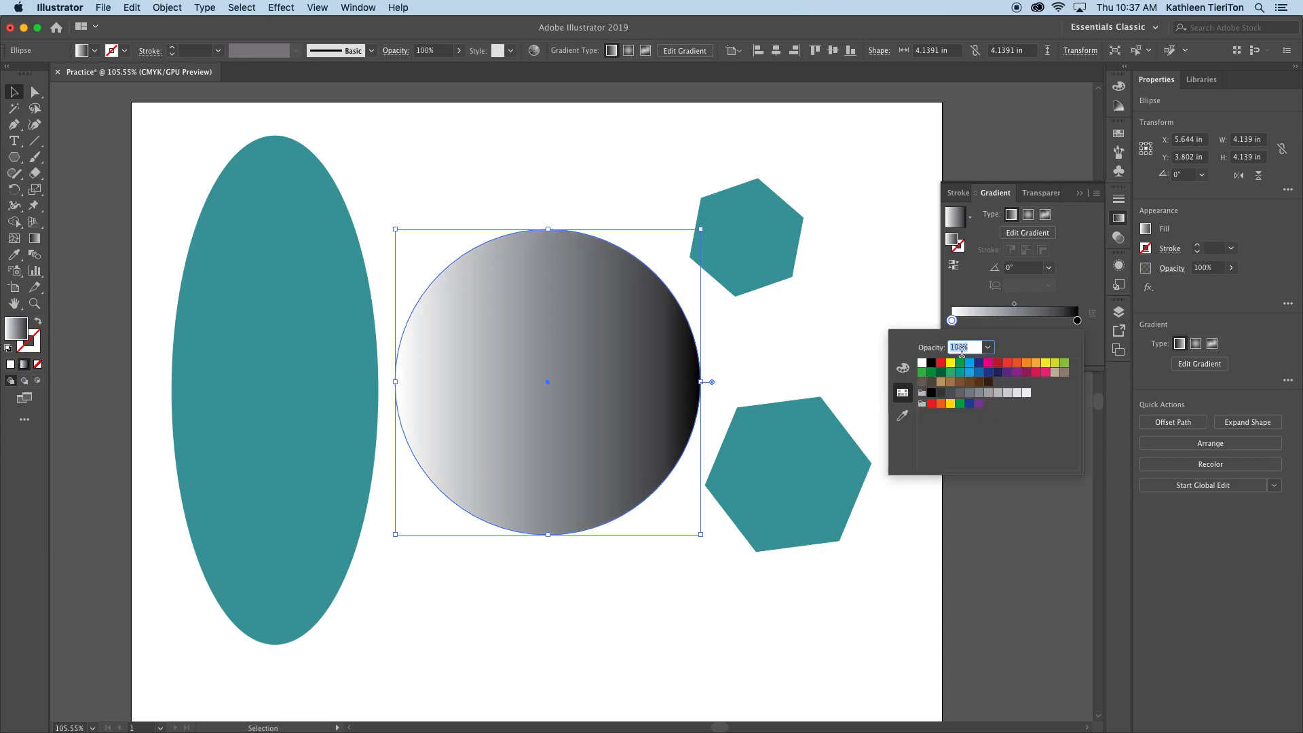
{"action": "left_click", "coordinate": [970, 367]}
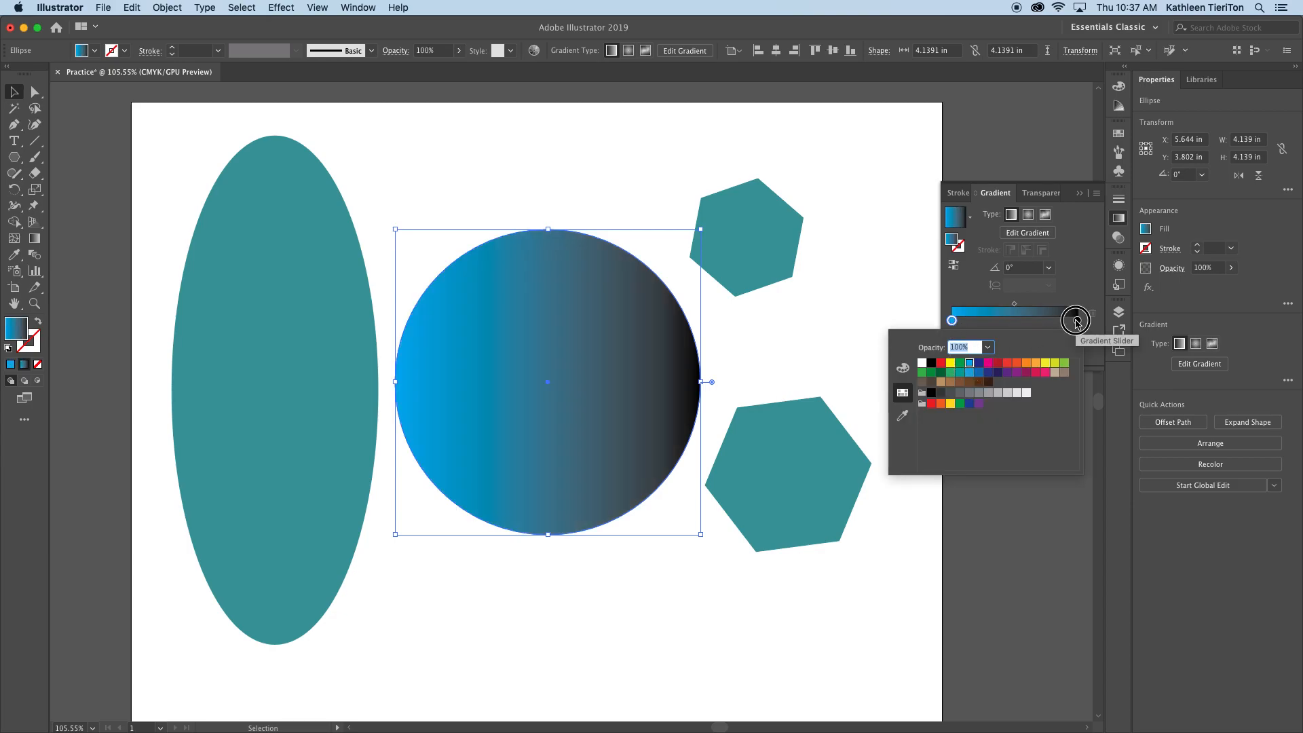
{"action": "left_click", "coordinate": [1056, 367]}
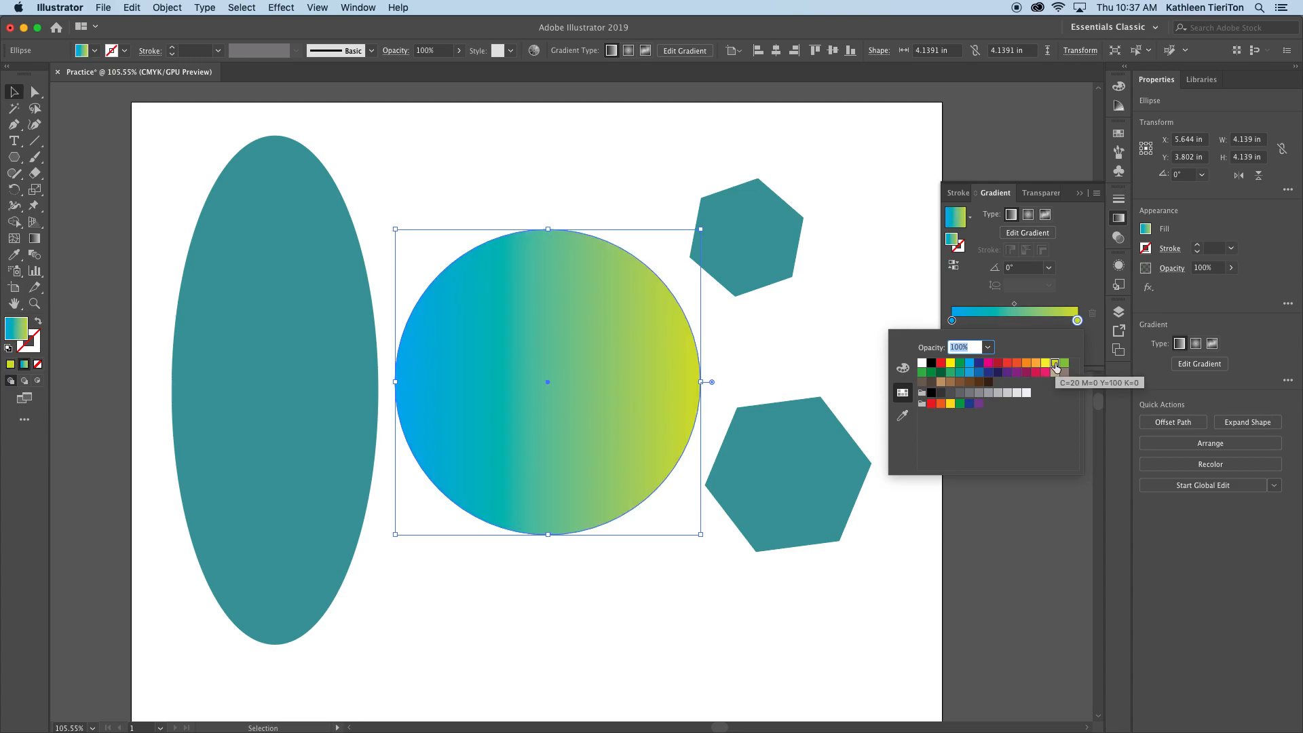
{"action": "mouse_move", "coordinate": [1016, 312]}
{"action": "left_mouse_down"}
{"action": "mouse_move", "coordinate": [981, 306]}
{"action": "mouse_move", "coordinate": [1045, 306]}
{"action": "mouse_move", "coordinate": [1018, 307]}
{"action": "left_mouse_up"}
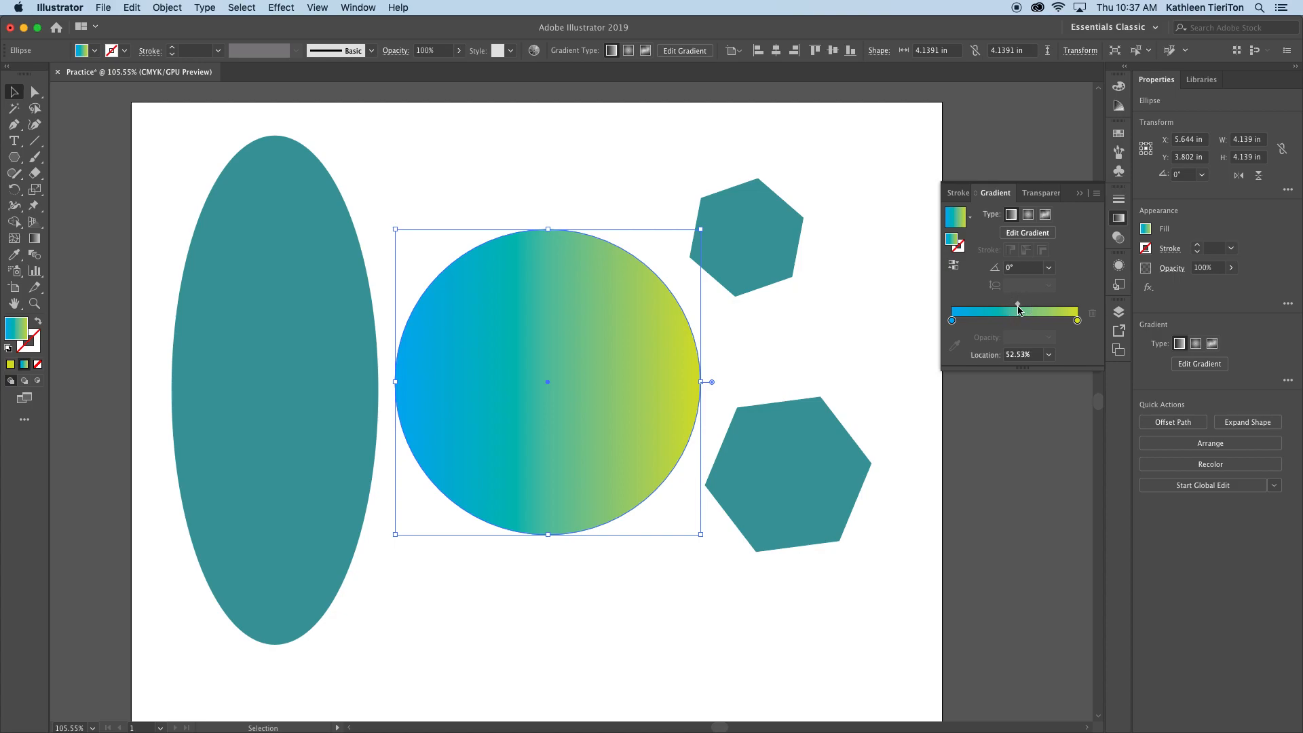
Add a color stop at about 77% of the circle's gradient, trying CMYK Blue before coloring it red.
{"action": "left_click", "coordinate": [1049, 322]}
{"action": "double_click", "coordinate": [1049, 321]}
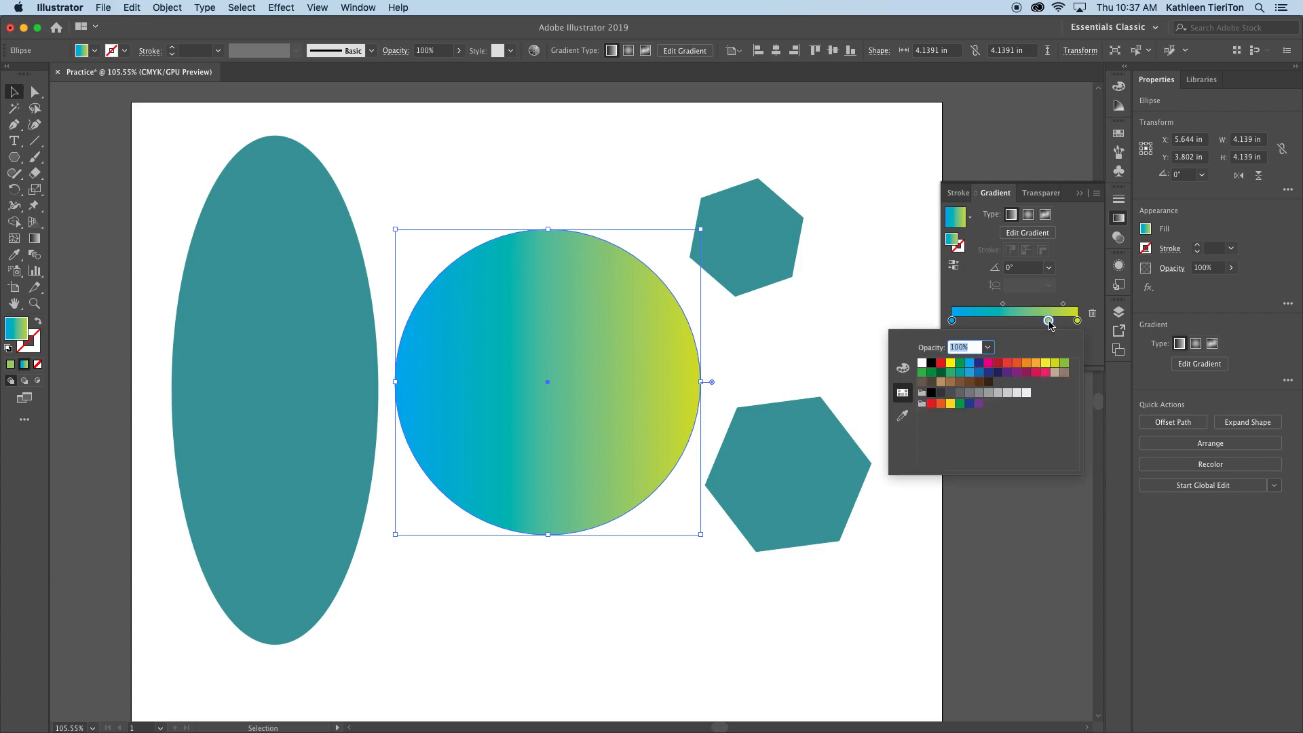
{"action": "left_click", "coordinate": [978, 367]}
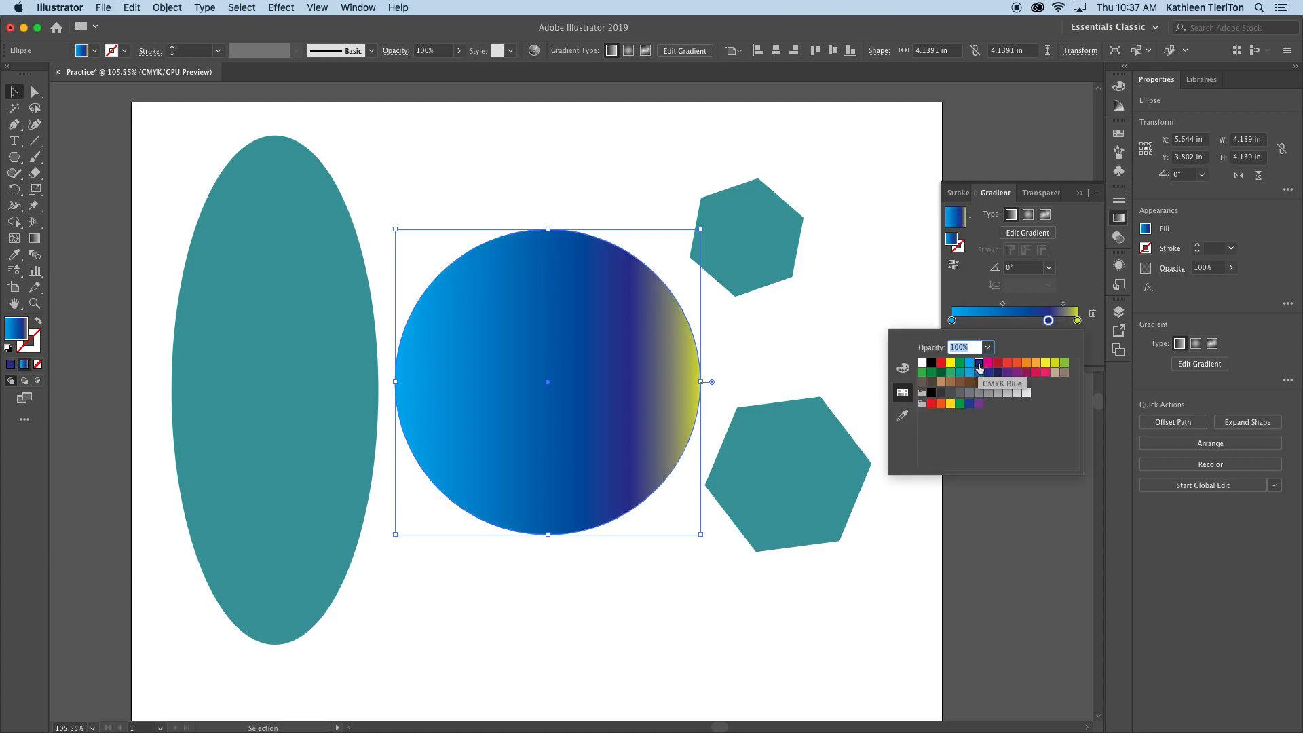
{"action": "left_click", "coordinate": [1007, 365]}
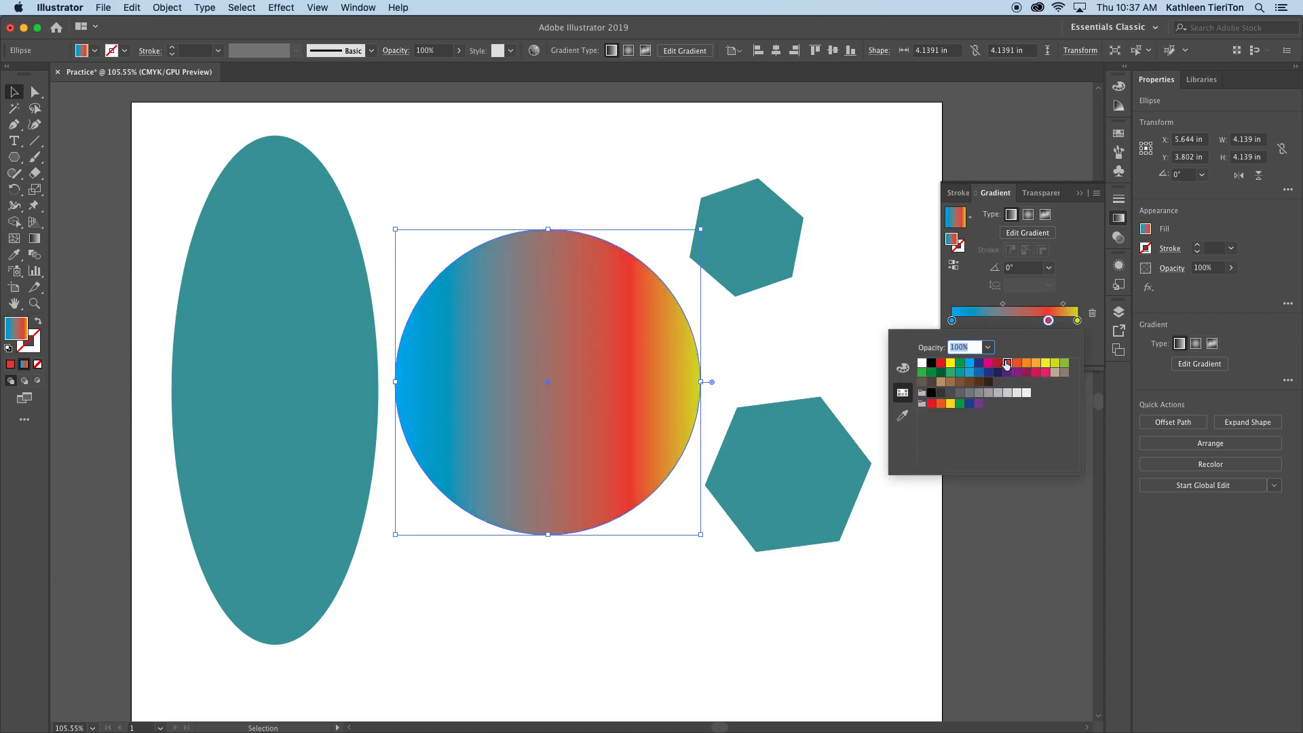
Add another red stop at about 64% of the gradient and delete both added red stops.
{"action": "left_click", "coordinate": [1047, 321]}
{"action": "left_click", "coordinate": [1045, 321]}
{"action": "left_click_drag", "start_coordinate": [1045, 321], "coordinate": [1032, 321]}
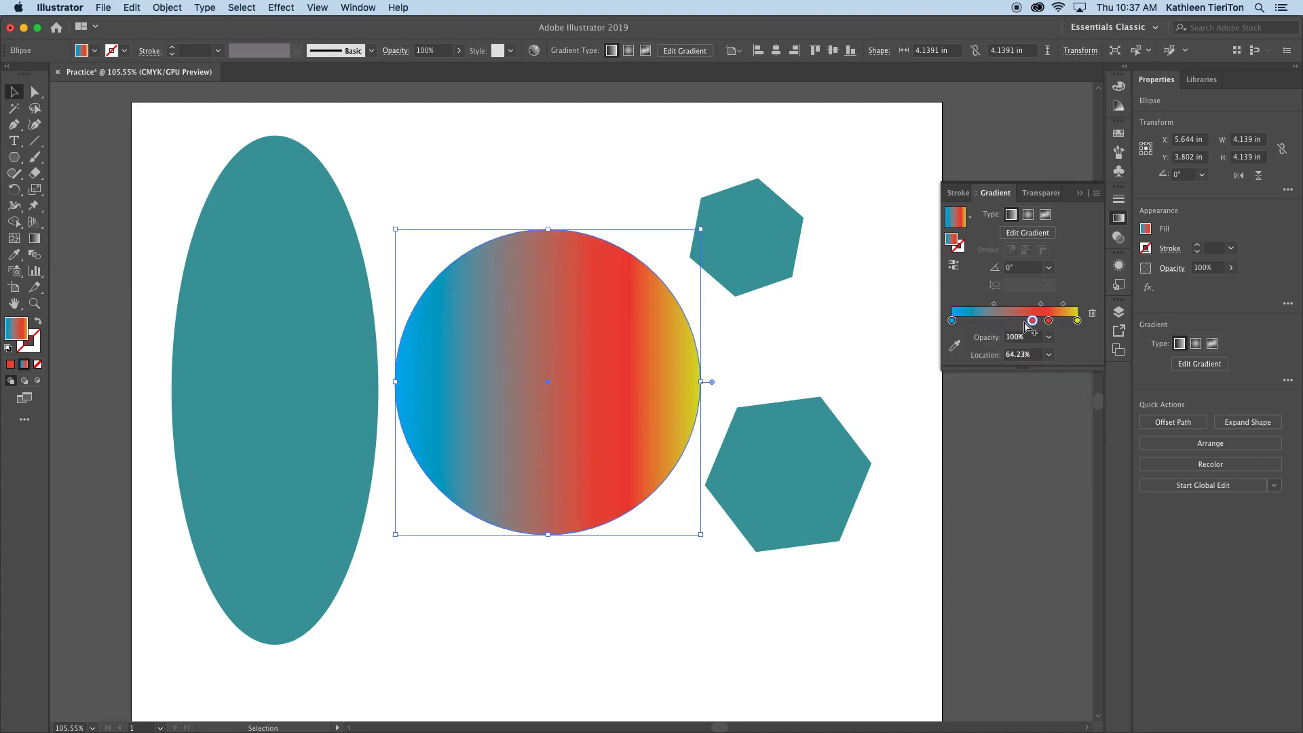
{"action": "left_click", "coordinate": [1092, 314]}
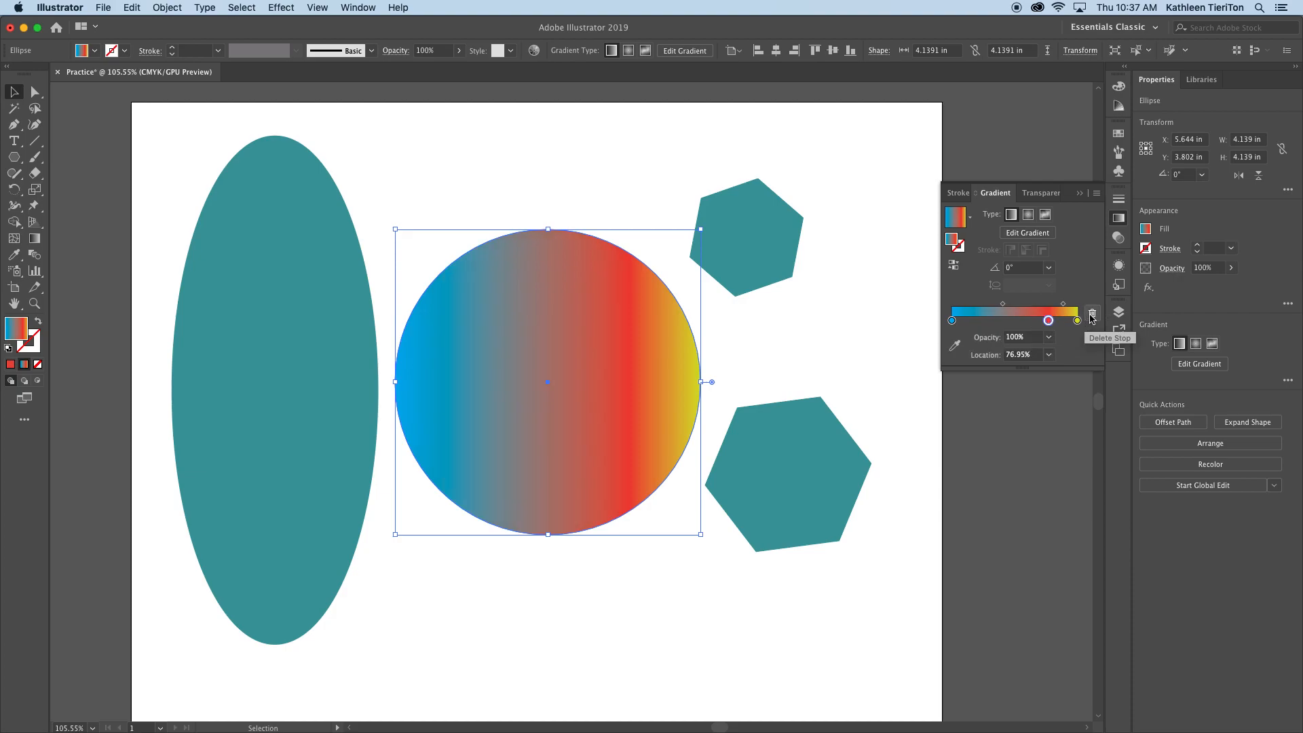
{"action": "left_click", "coordinate": [1092, 315]}
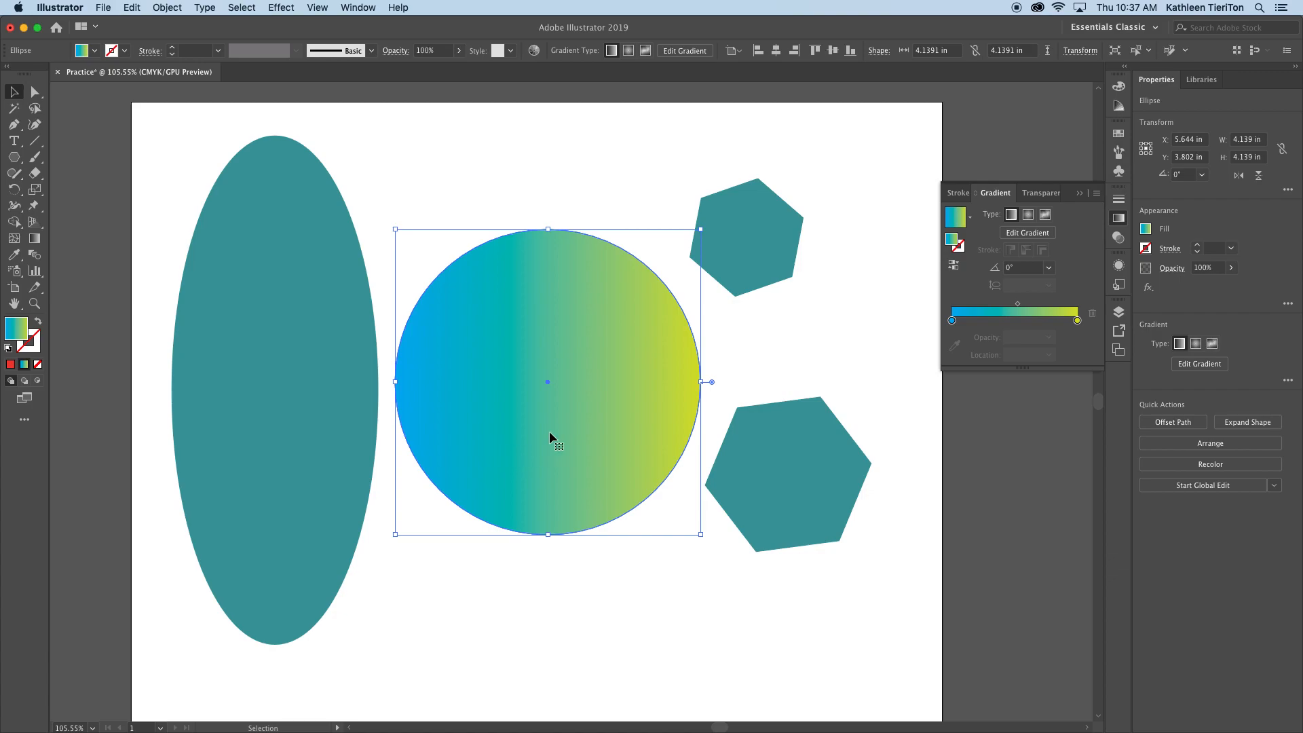
Redirect the circle's linear gradient with the Gradient tool, ending with a diagonal from lower left to upper right at about 44°.
{"action": "left_click", "coordinate": [35, 239]}
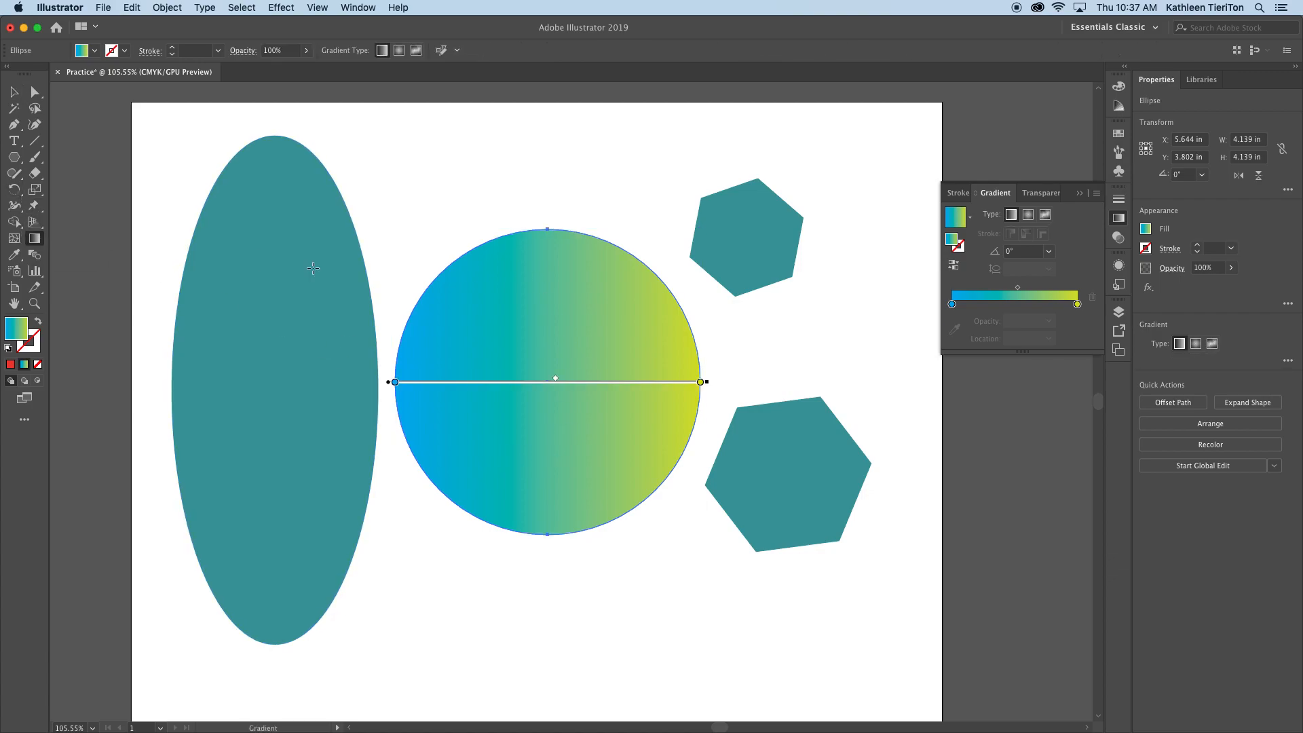
{"action": "left_click_drag", "start_coordinate": [526, 357], "coordinate": [480, 278]}
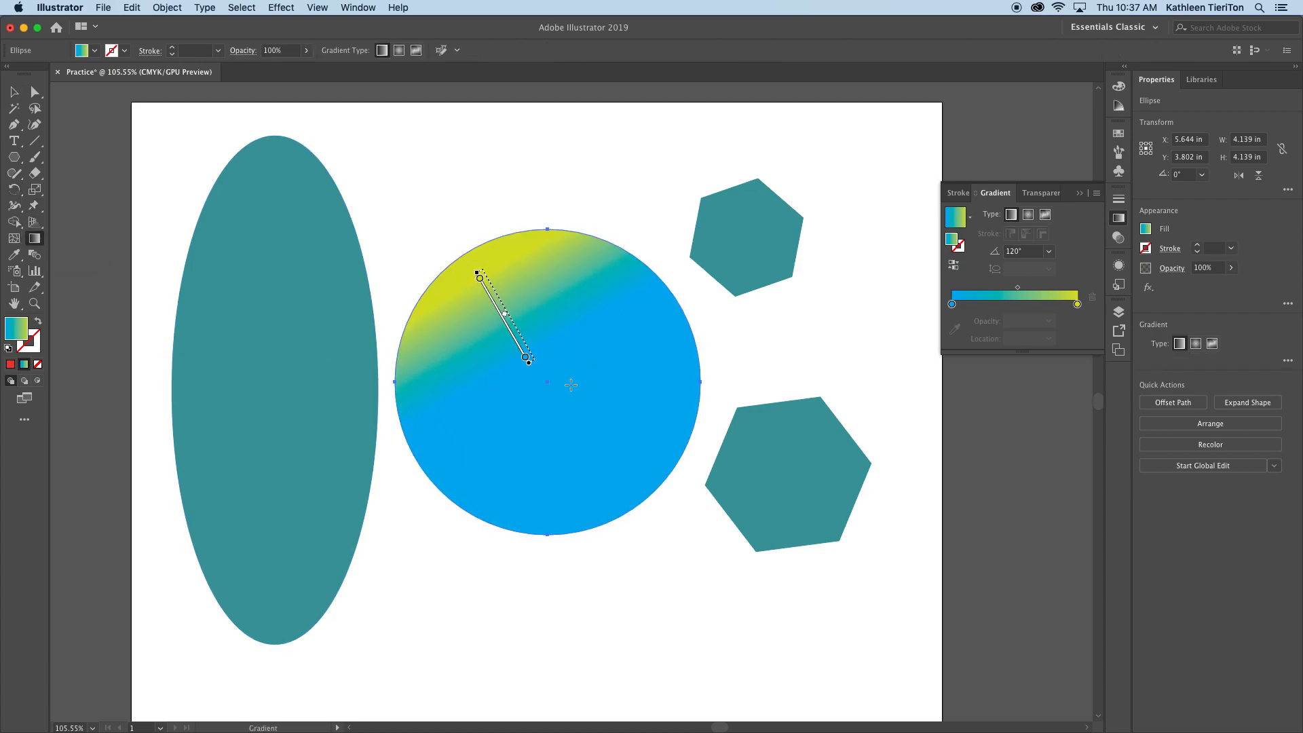
{"action": "left_click_drag", "start_coordinate": [584, 460], "coordinate": [570, 232]}
{"action": "left_click_drag", "start_coordinate": [481, 476], "coordinate": [675, 286]}
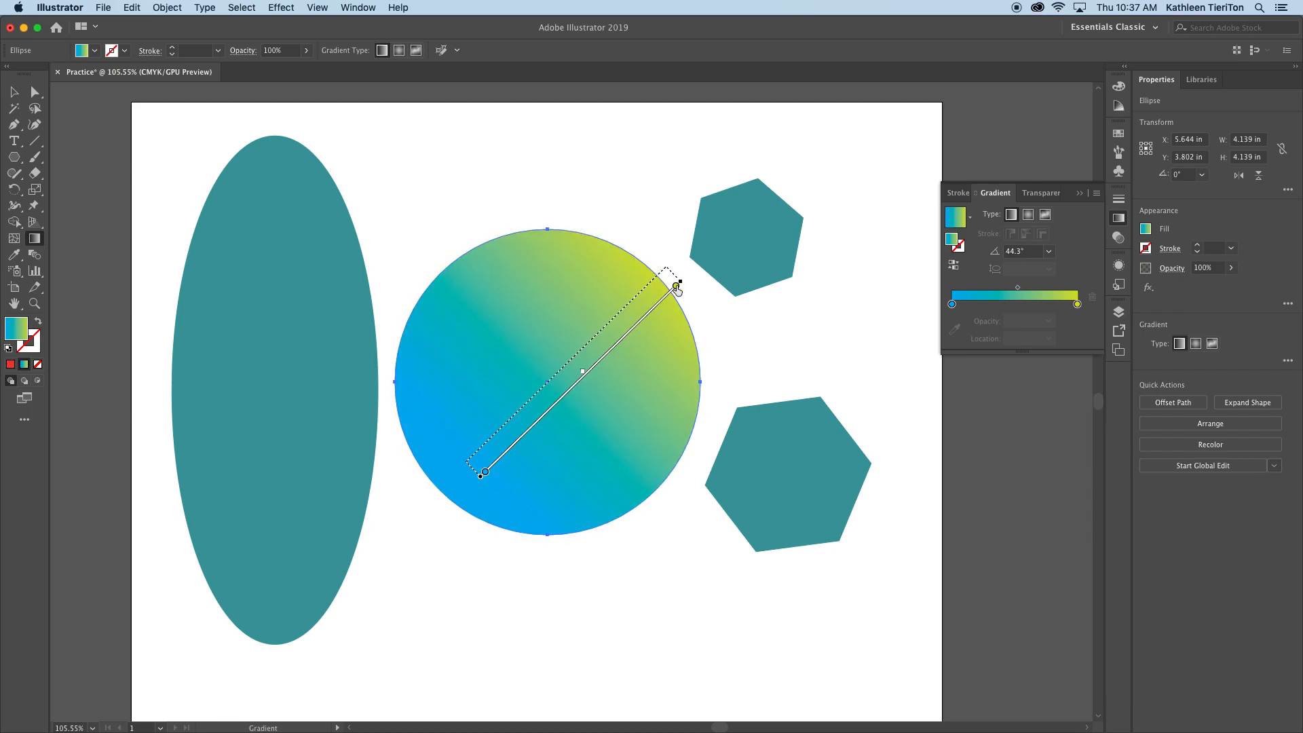
Change the circle's gradient to radial and redraw it from just above the circle's center to its lower-left edge, at about -114.5°.
{"action": "left_click", "coordinate": [1030, 222]}
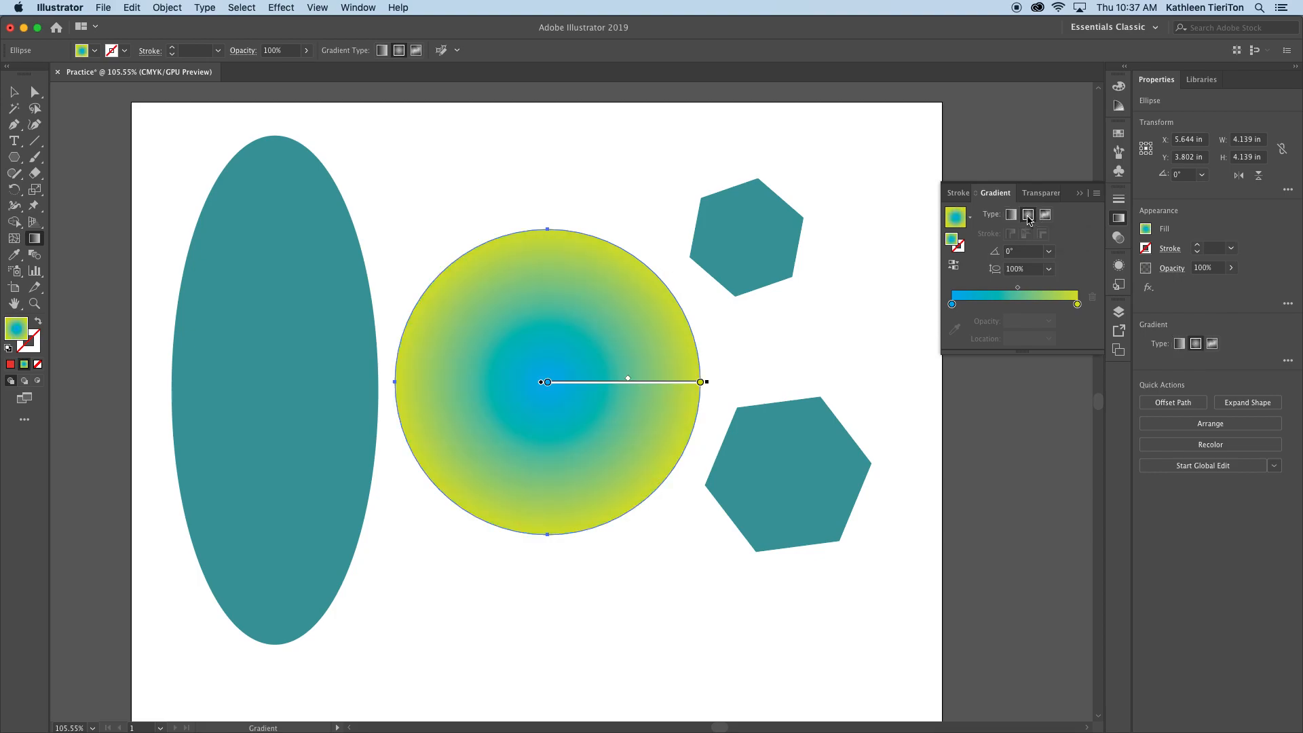
{"action": "mouse_move", "coordinate": [540, 375]}
{"action": "left_mouse_down"}
{"action": "mouse_move", "coordinate": [550, 309]}
{"action": "mouse_move", "coordinate": [553, 324]}
{"action": "left_mouse_up"}
{"action": "mouse_move", "coordinate": [557, 316]}
{"action": "left_mouse_down"}
{"action": "mouse_move", "coordinate": [534, 266]}
{"action": "mouse_move", "coordinate": [421, 352]}
{"action": "mouse_move", "coordinate": [503, 334]}
{"action": "mouse_move", "coordinate": [441, 388]}
{"action": "mouse_move", "coordinate": [505, 325]}
{"action": "mouse_move", "coordinate": [467, 343]}
{"action": "left_mouse_up"}
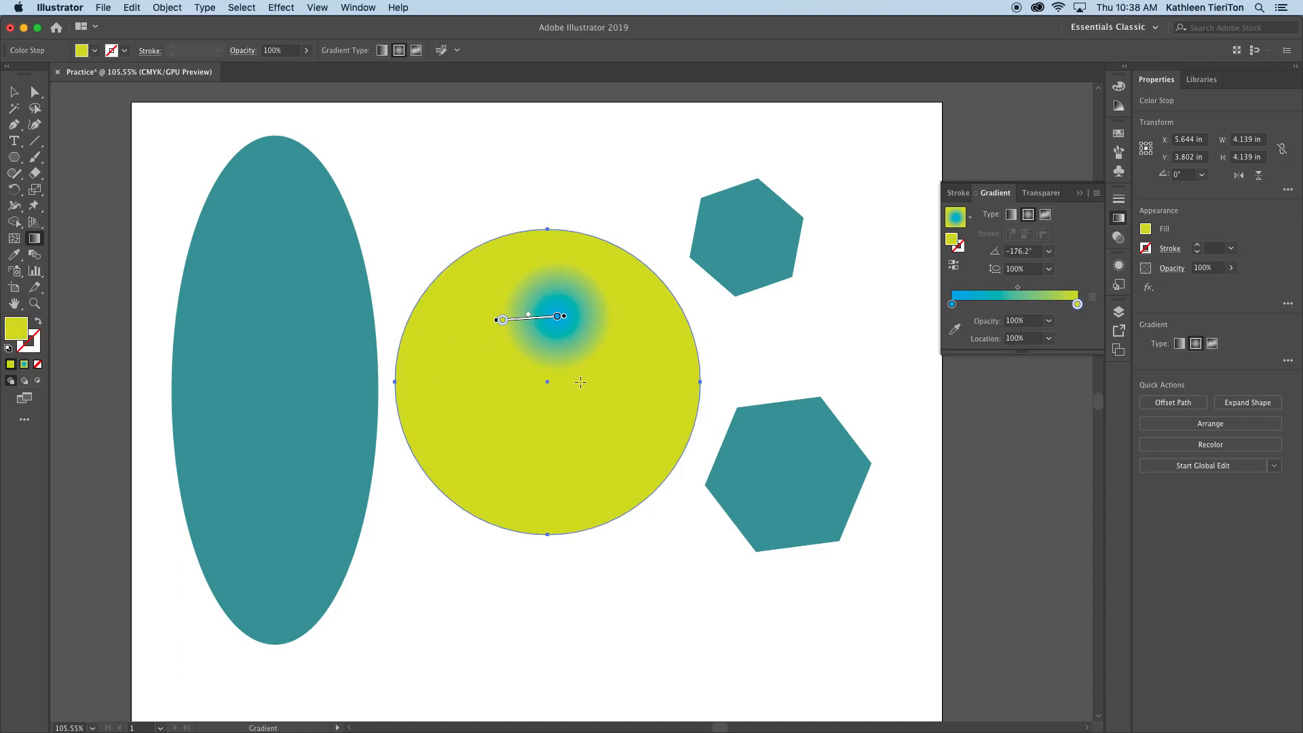
{"action": "left_click", "coordinate": [558, 346]}
{"action": "left_click_drag", "start_coordinate": [560, 372], "coordinate": [570, 520]}
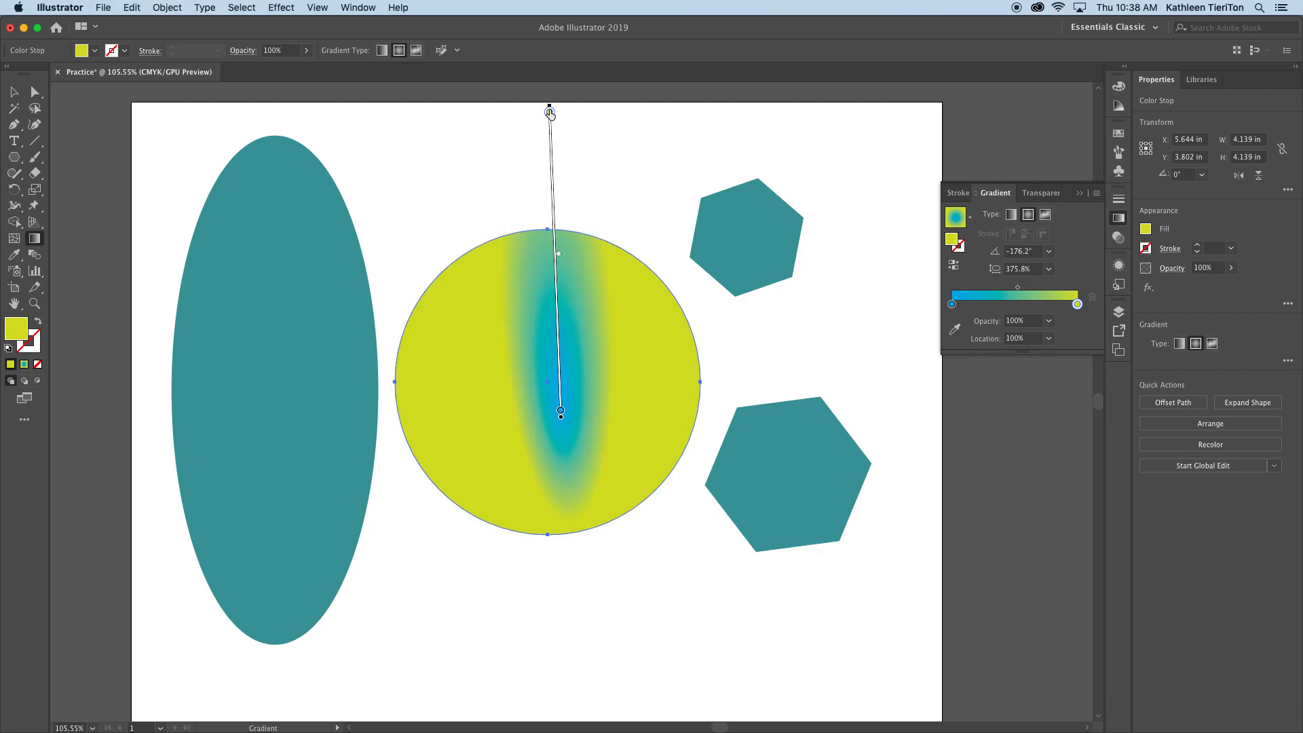
{"action": "mouse_move", "coordinate": [536, 336]}
{"action": "left_mouse_down"}
{"action": "mouse_move", "coordinate": [407, 431]}
{"action": "mouse_move", "coordinate": [407, 518]}
{"action": "mouse_move", "coordinate": [451, 522]}
{"action": "left_mouse_up"}
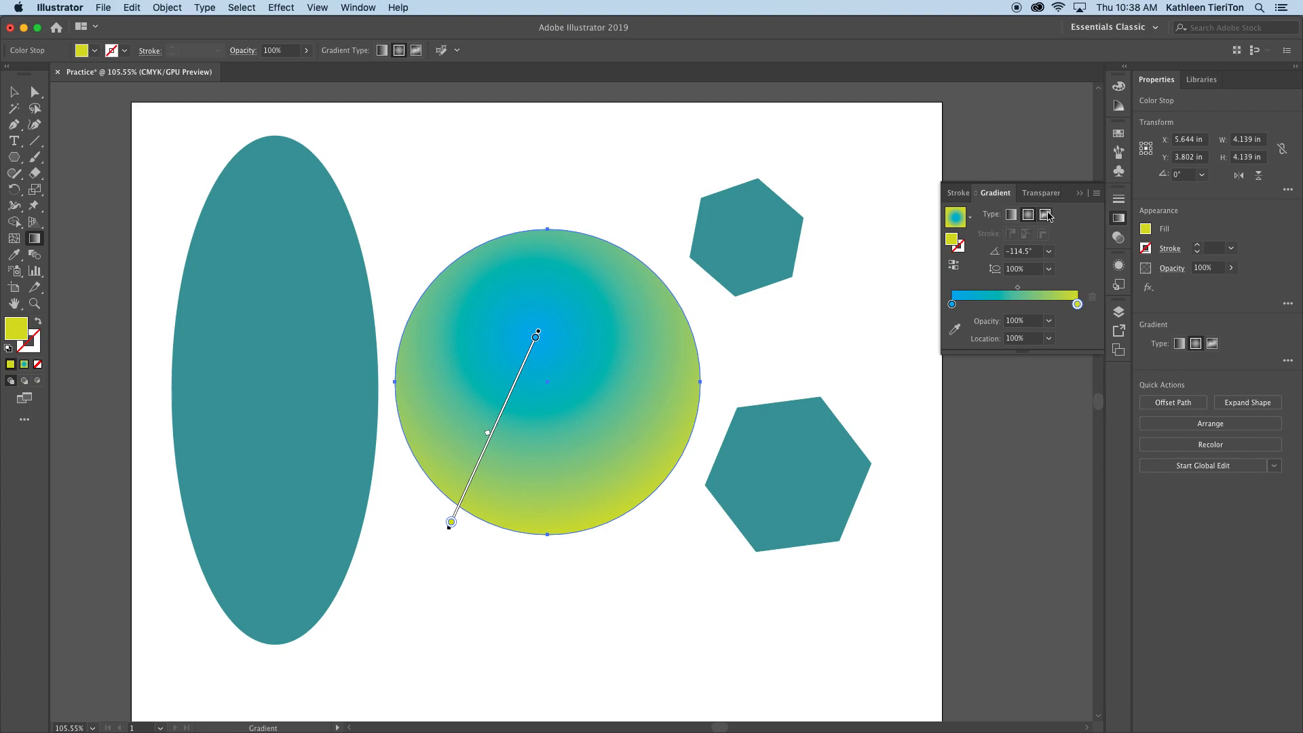
Switch the circle to a freeform gradient in Points mode and add color points at its upper right, lower right and left.
{"action": "left_click", "coordinate": [618, 319]}
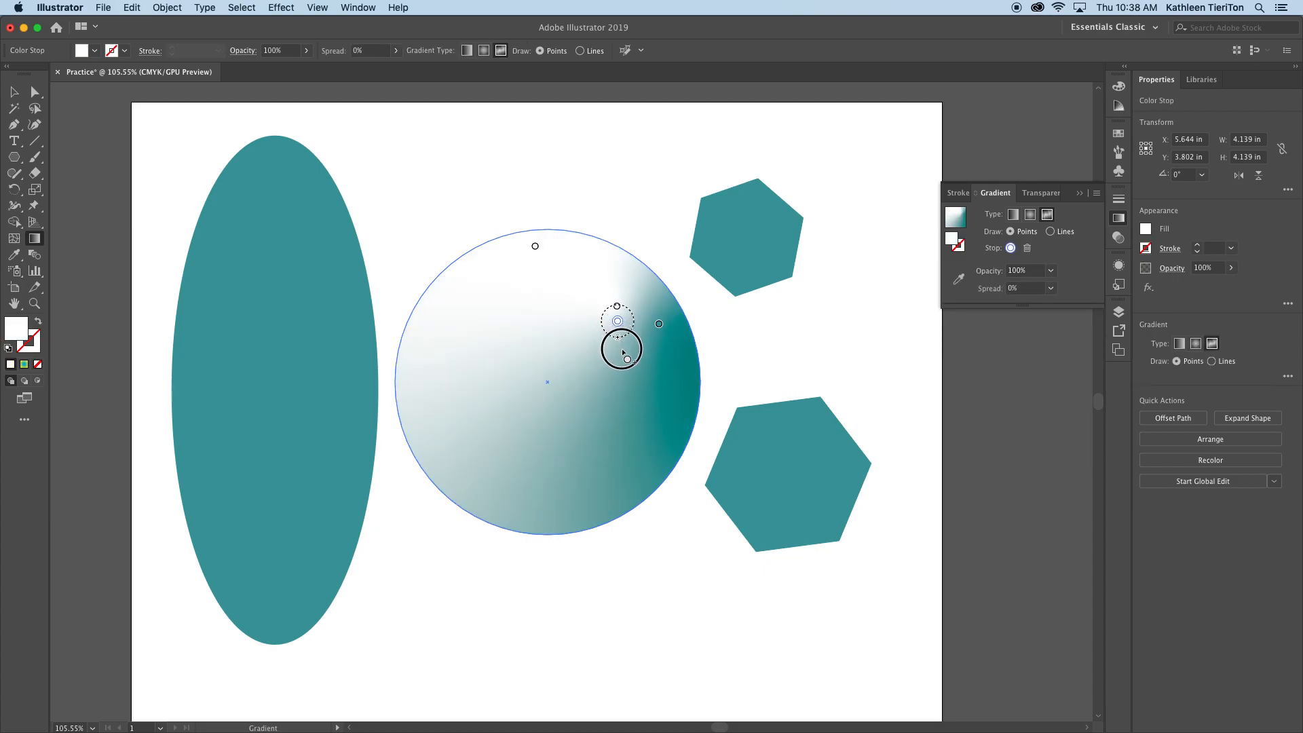
{"action": "left_click", "coordinate": [608, 466]}
{"action": "left_click", "coordinate": [445, 352]}
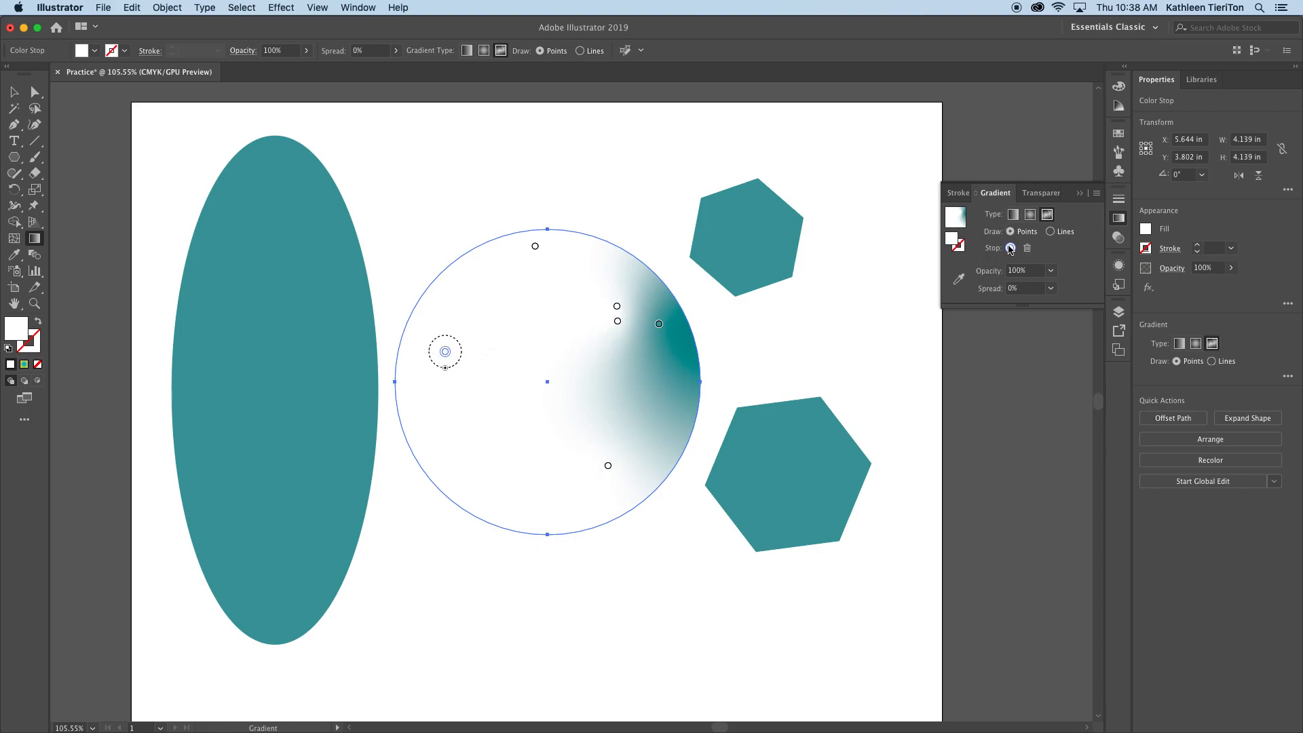
Add another color point near the circle's left edge and color it CMYK Blue.
{"action": "left_click", "coordinate": [444, 367]}
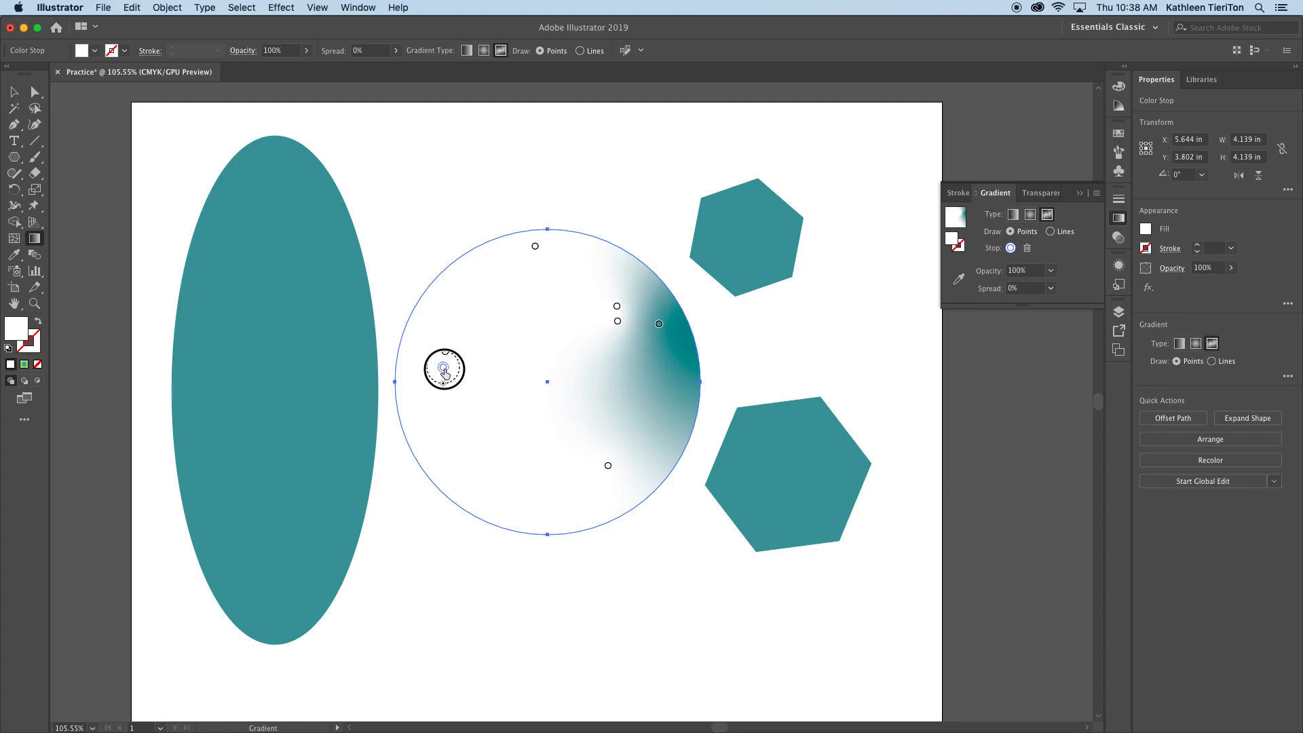
{"action": "double_click", "coordinate": [443, 367]}
{"action": "left_click", "coordinate": [346, 408]}
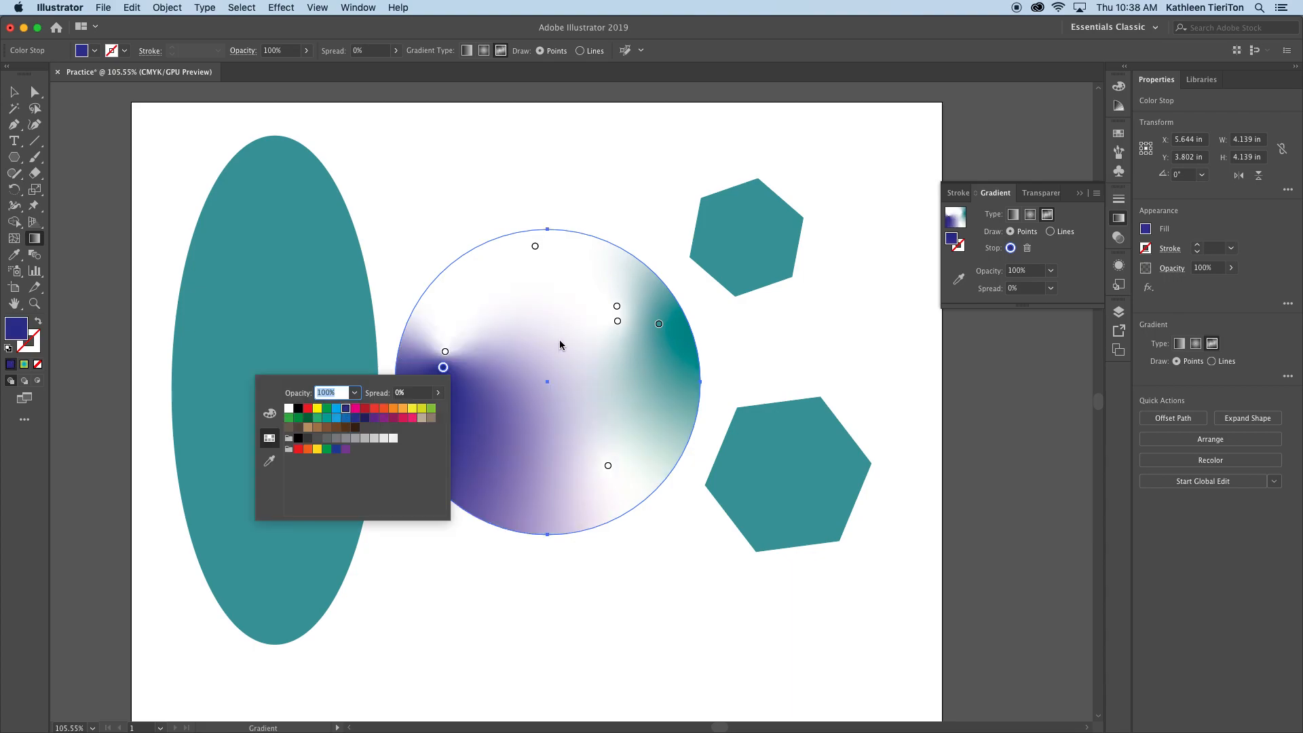
Color the circle's freeform gradient point right of center red and the point near its right edge yellow.
{"action": "left_click", "coordinate": [618, 321]}
{"action": "double_click", "coordinate": [617, 321]}
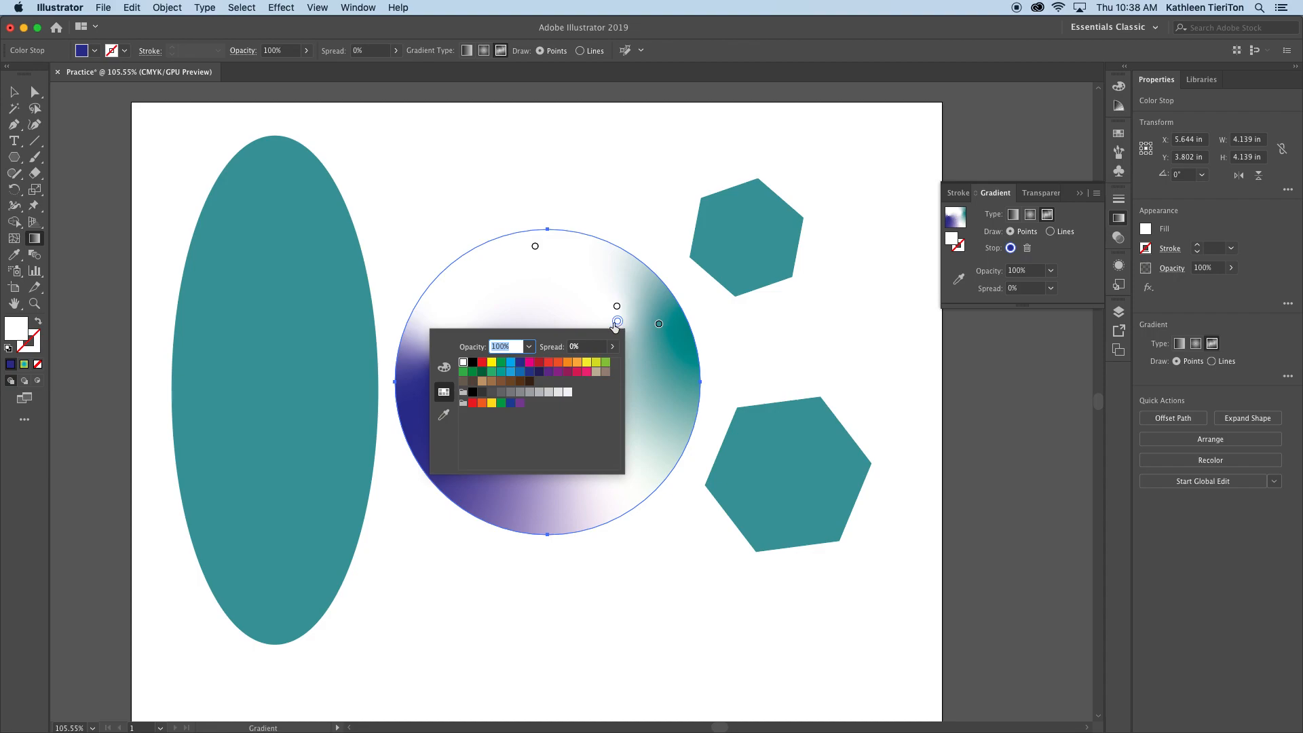
{"action": "left_click", "coordinate": [550, 364]}
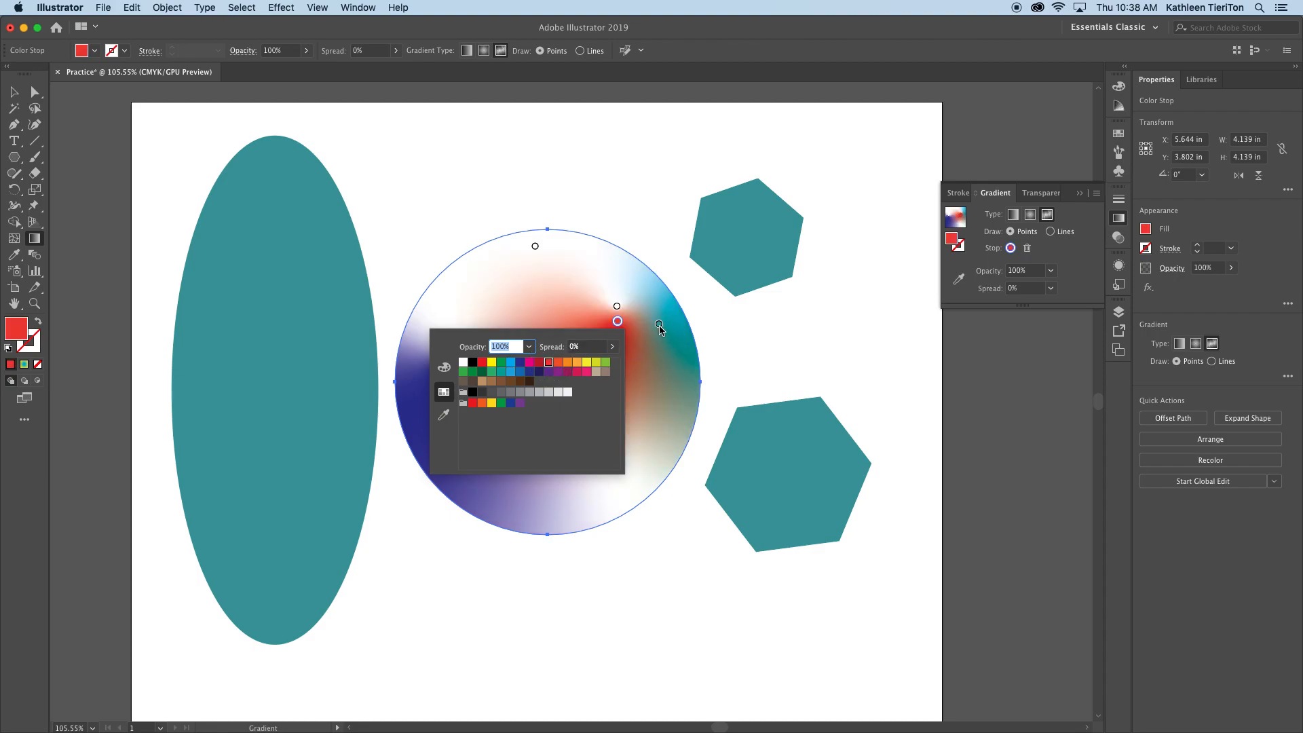
{"action": "left_click", "coordinate": [659, 325]}
{"action": "double_click", "coordinate": [659, 326]}
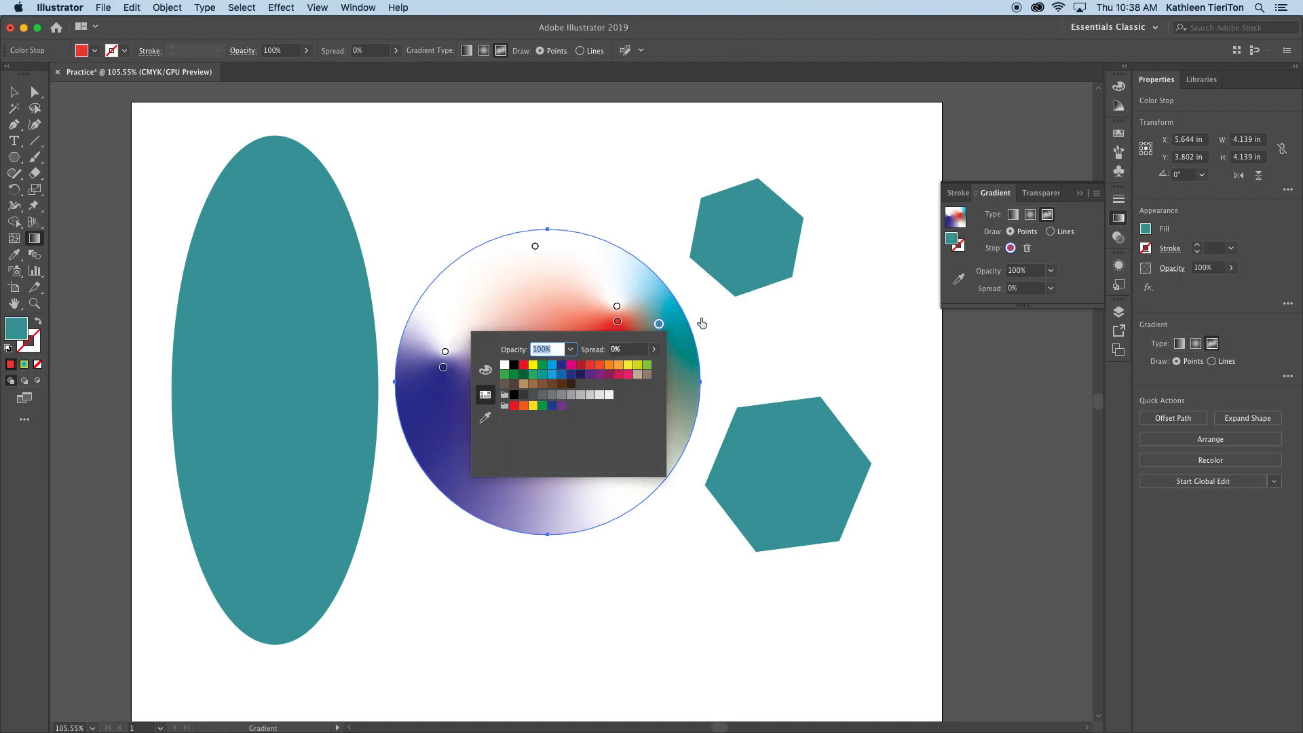
{"action": "left_click", "coordinate": [628, 366]}
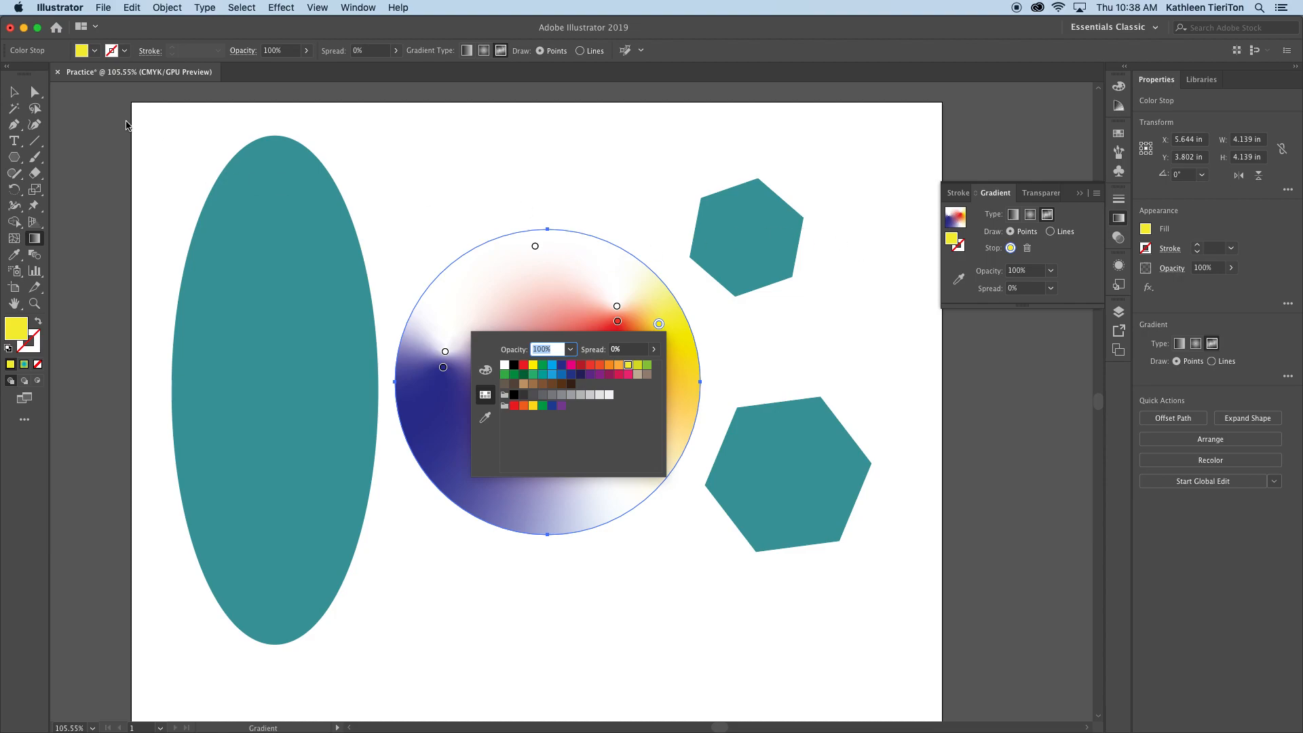
Replace the tall teal ellipse with a teal circle about 3.41 in across, overlapping the gradient circle's upper-left edge.
{"action": "left_click", "coordinate": [15, 89]}
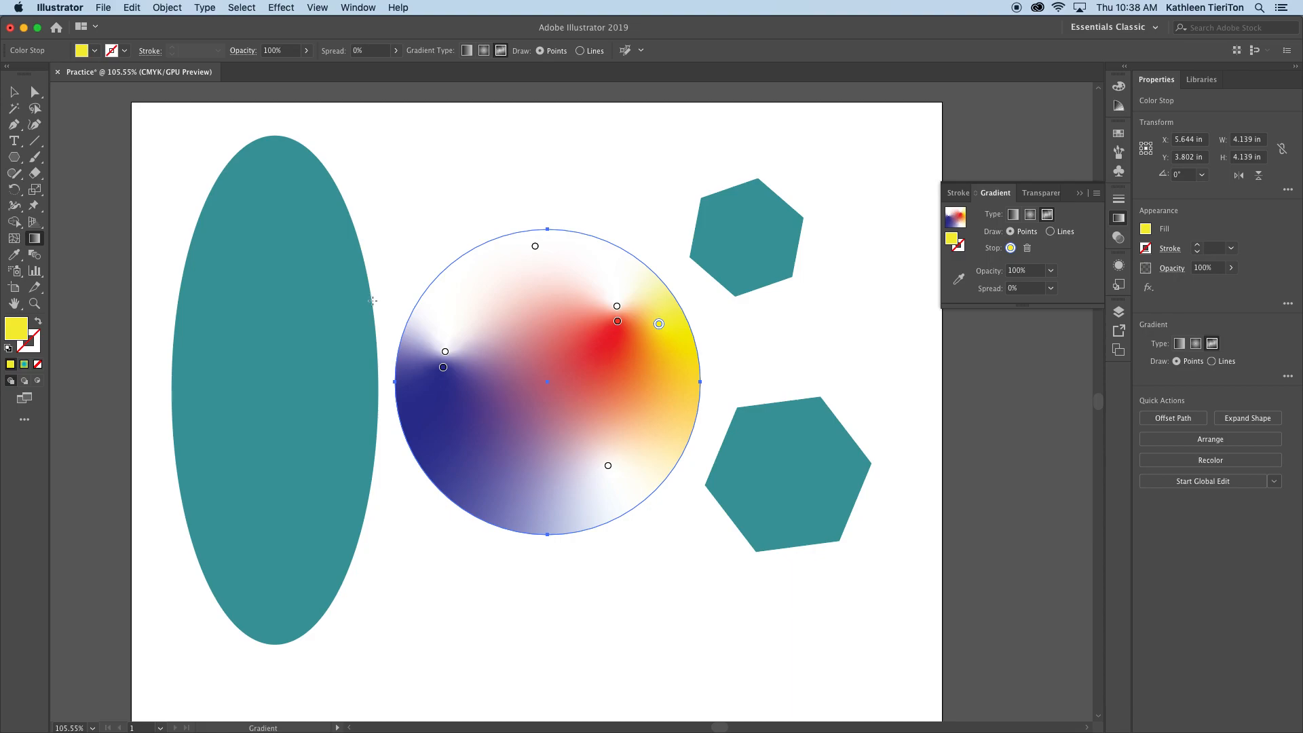
{"action": "key", "text": "v"}
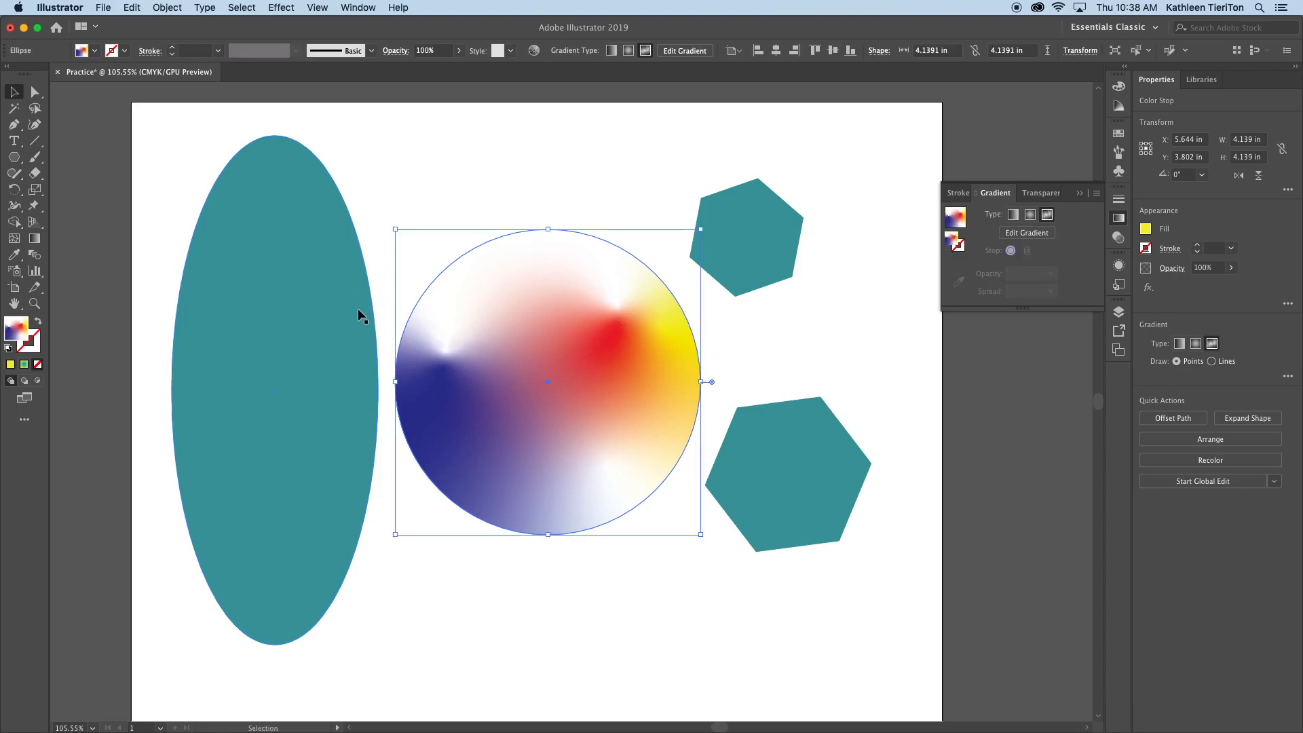
{"action": "left_click", "coordinate": [357, 308]}
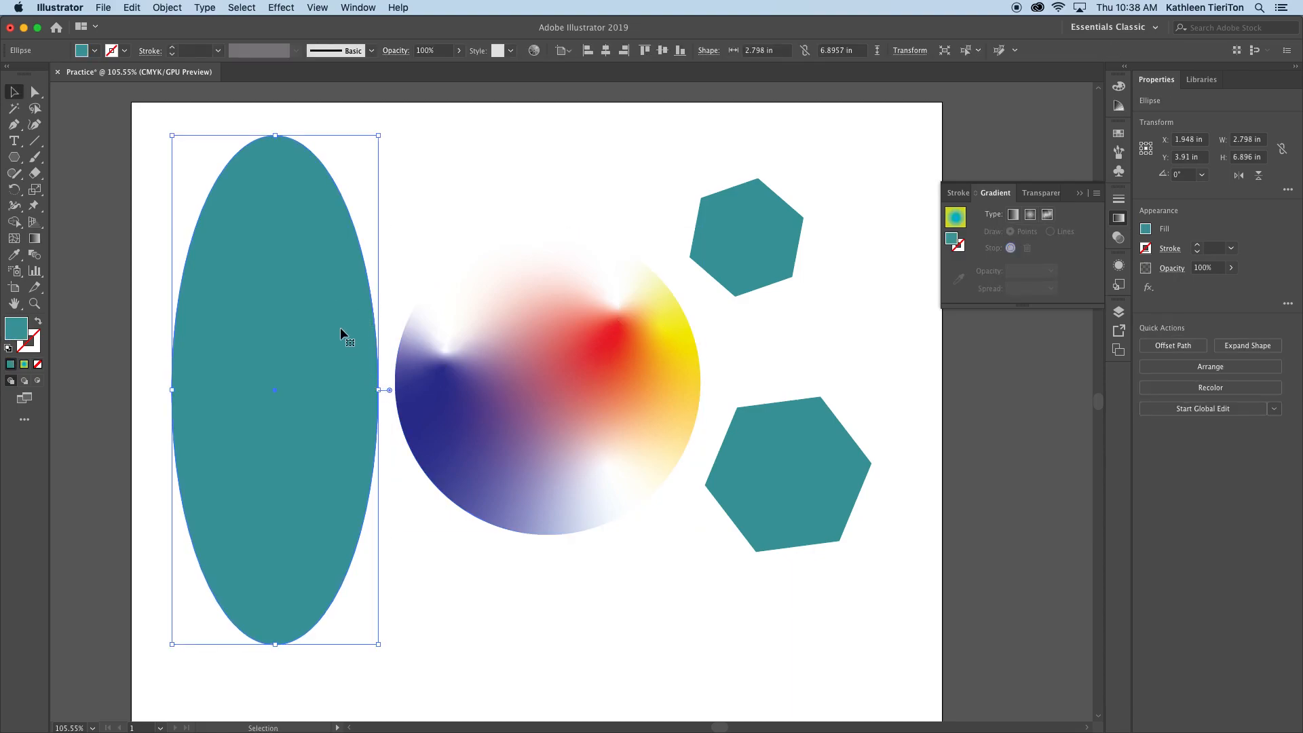
{"action": "key", "text": "Delete"}
{"action": "key", "text": "l"}
{"action": "left_click_drag", "start_coordinate": [182, 163], "coordinate": [434, 415]}
Move the gradient circle up and left over the teal circle, aligning their left edges, and bring it to the front.
{"action": "key", "text": "v"}
{"action": "left_click", "coordinate": [450, 458]}
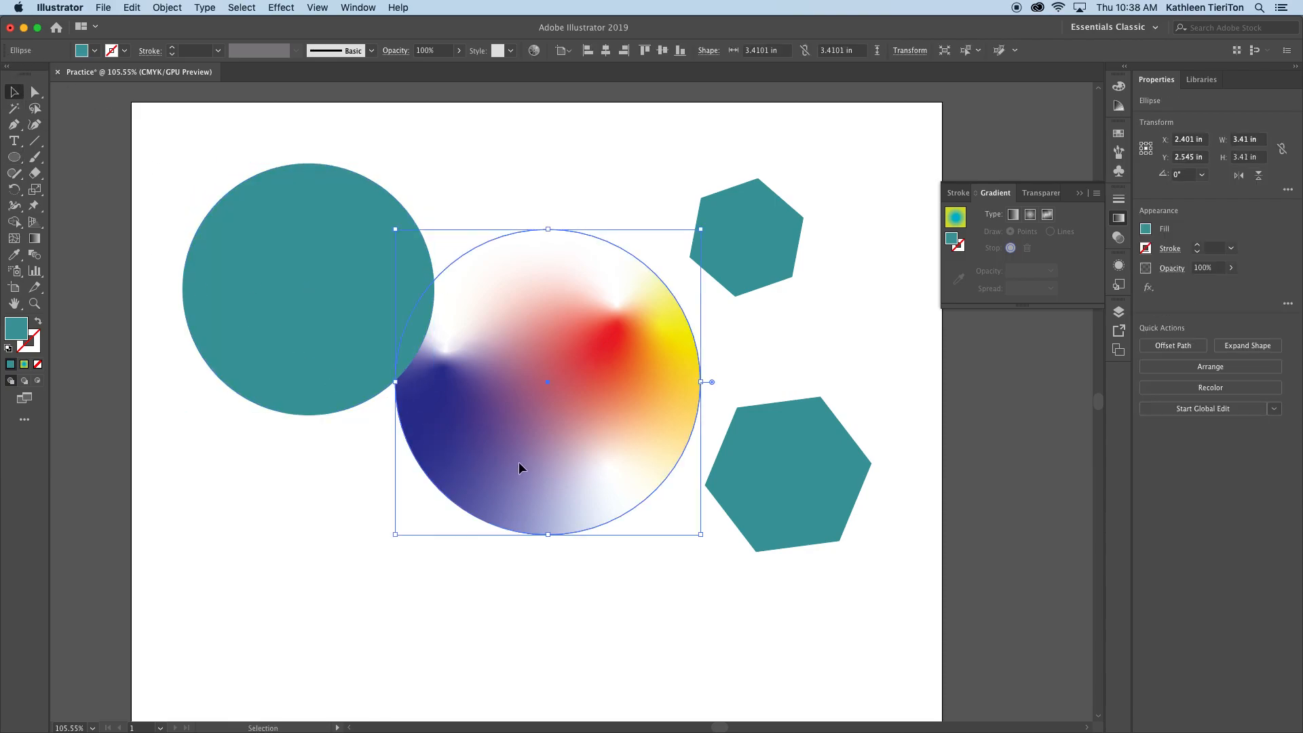
{"action": "left_click_drag", "start_coordinate": [450, 500], "coordinate": [238, 393]}
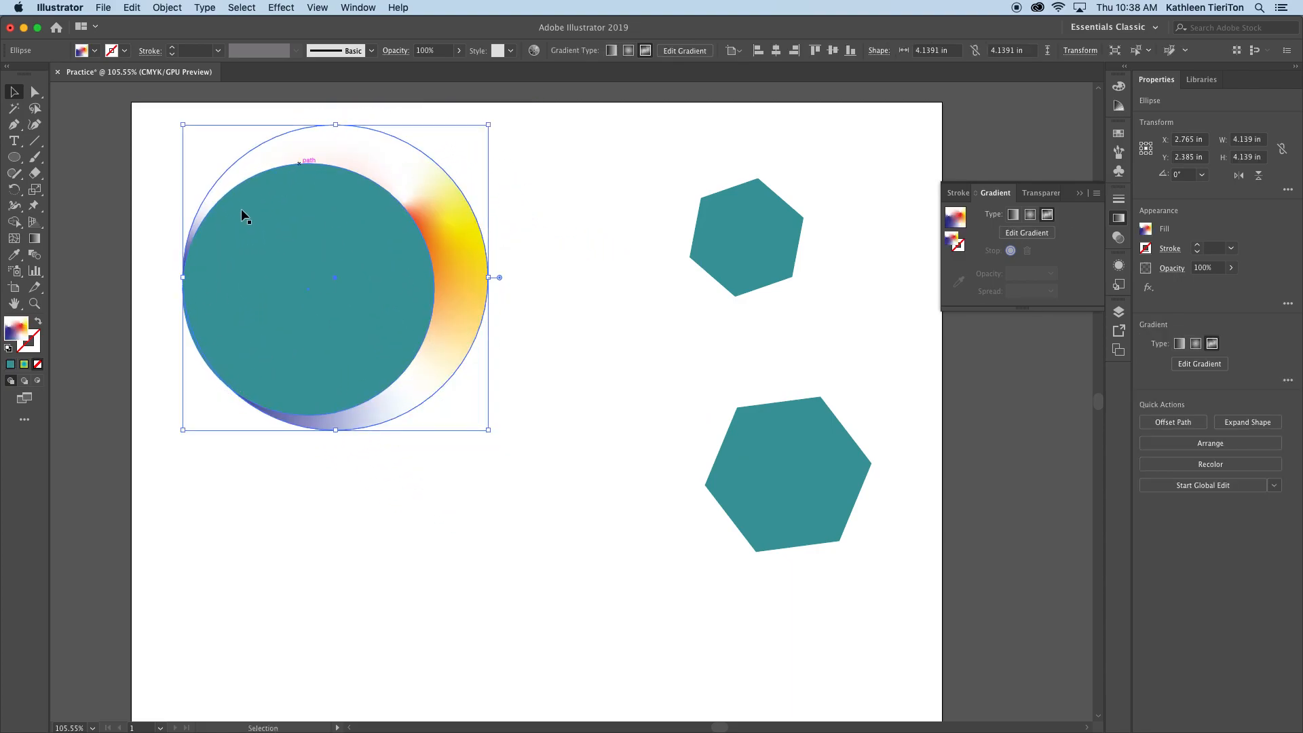
{"action": "right_click", "coordinate": [463, 288]}
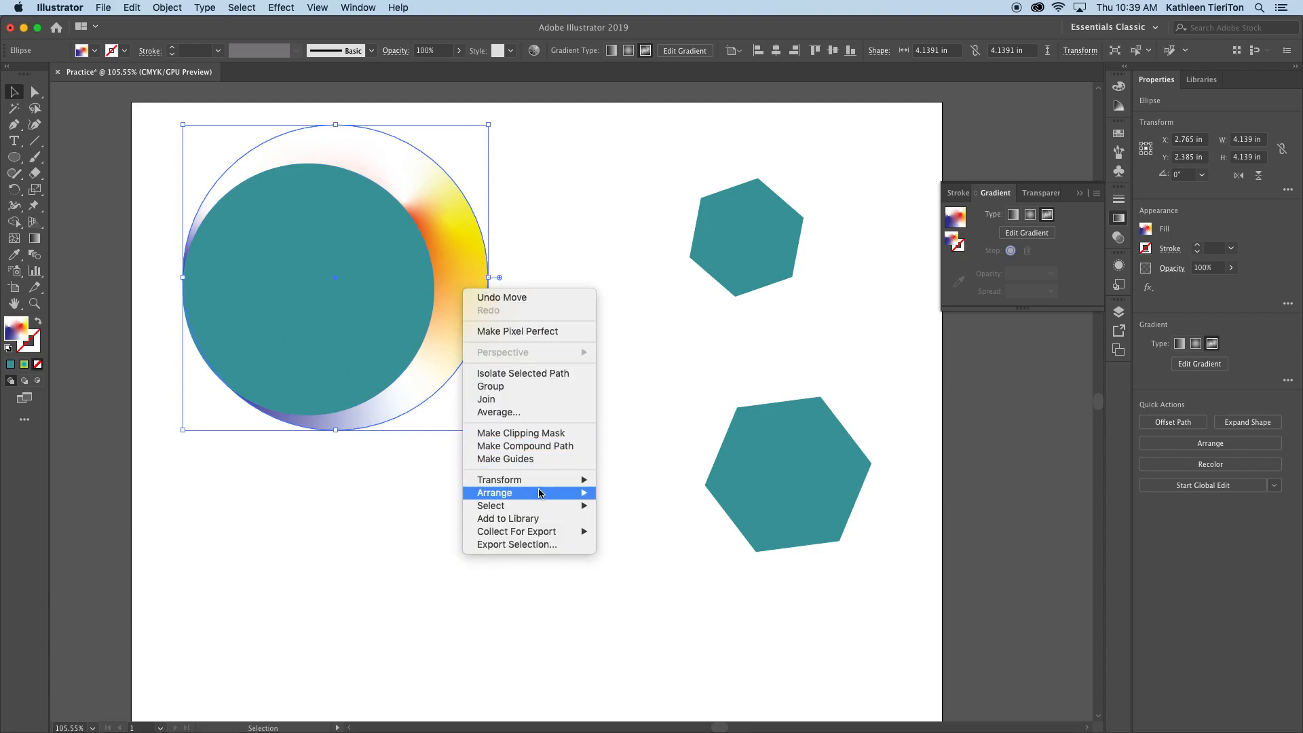
{"action": "mouse_move", "coordinate": [540, 493]}
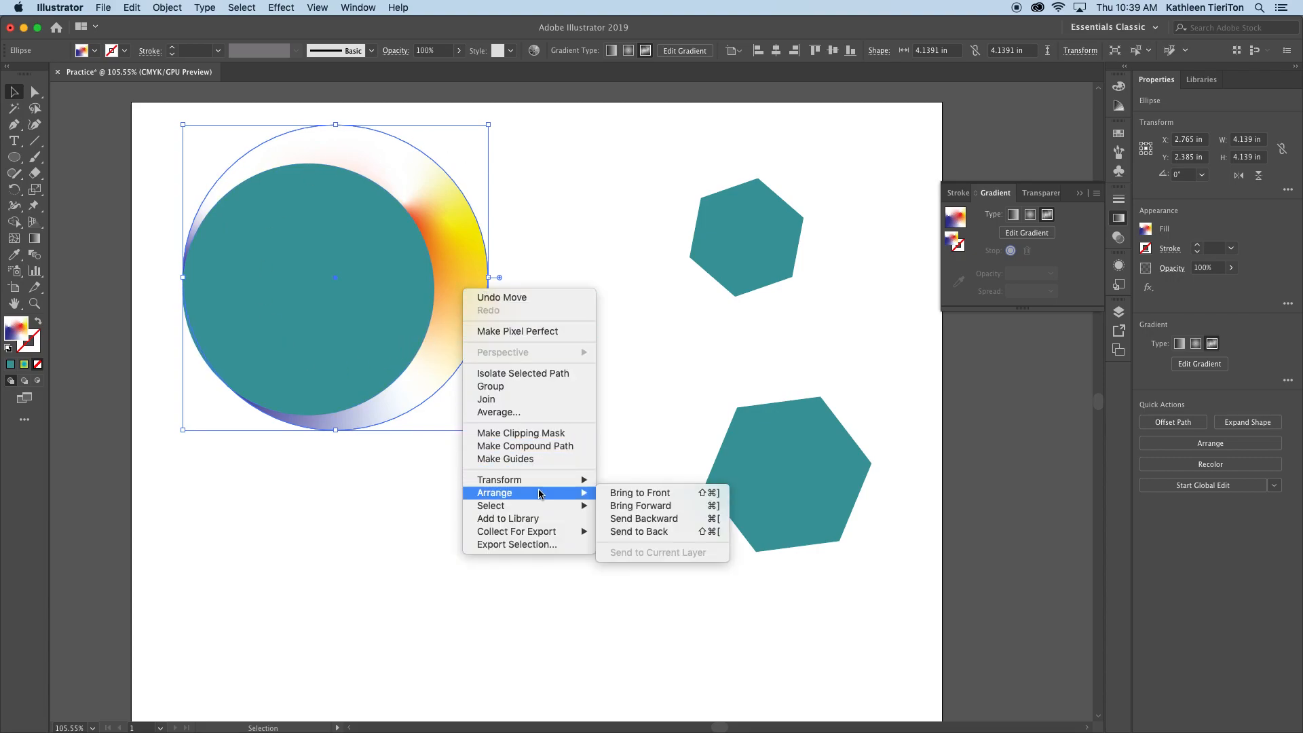
{"action": "left_click", "coordinate": [654, 496]}
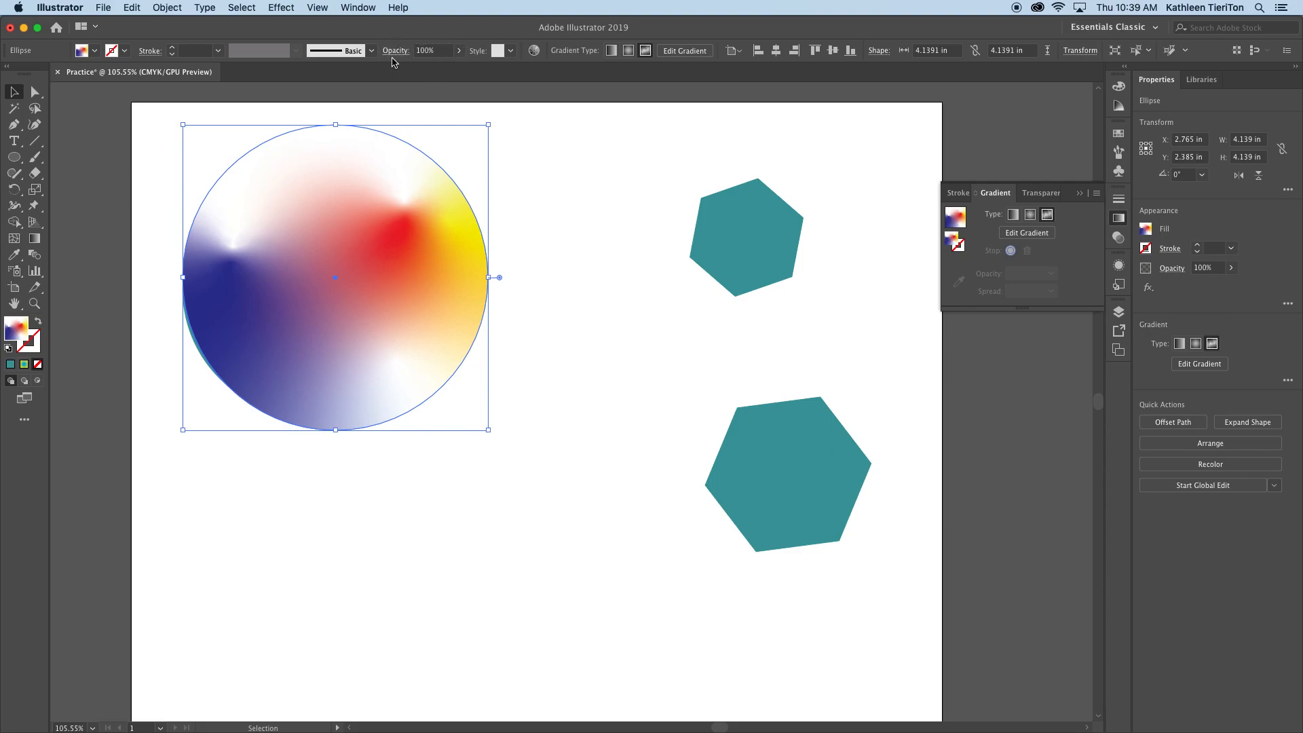
Lower the gradient circle's opacity to 64% and deselect it.
{"action": "left_click", "coordinate": [460, 51]}
{"action": "left_click", "coordinate": [423, 68]}
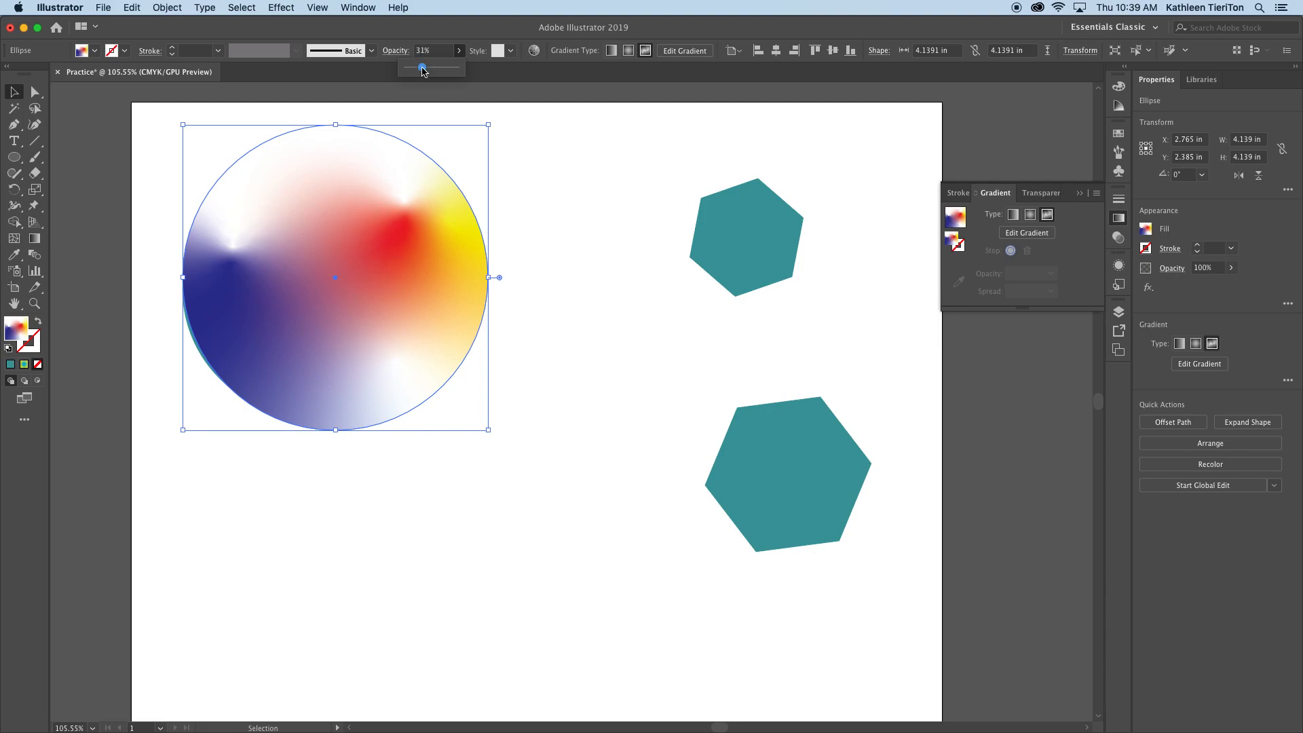
{"action": "left_click", "coordinate": [439, 69]}
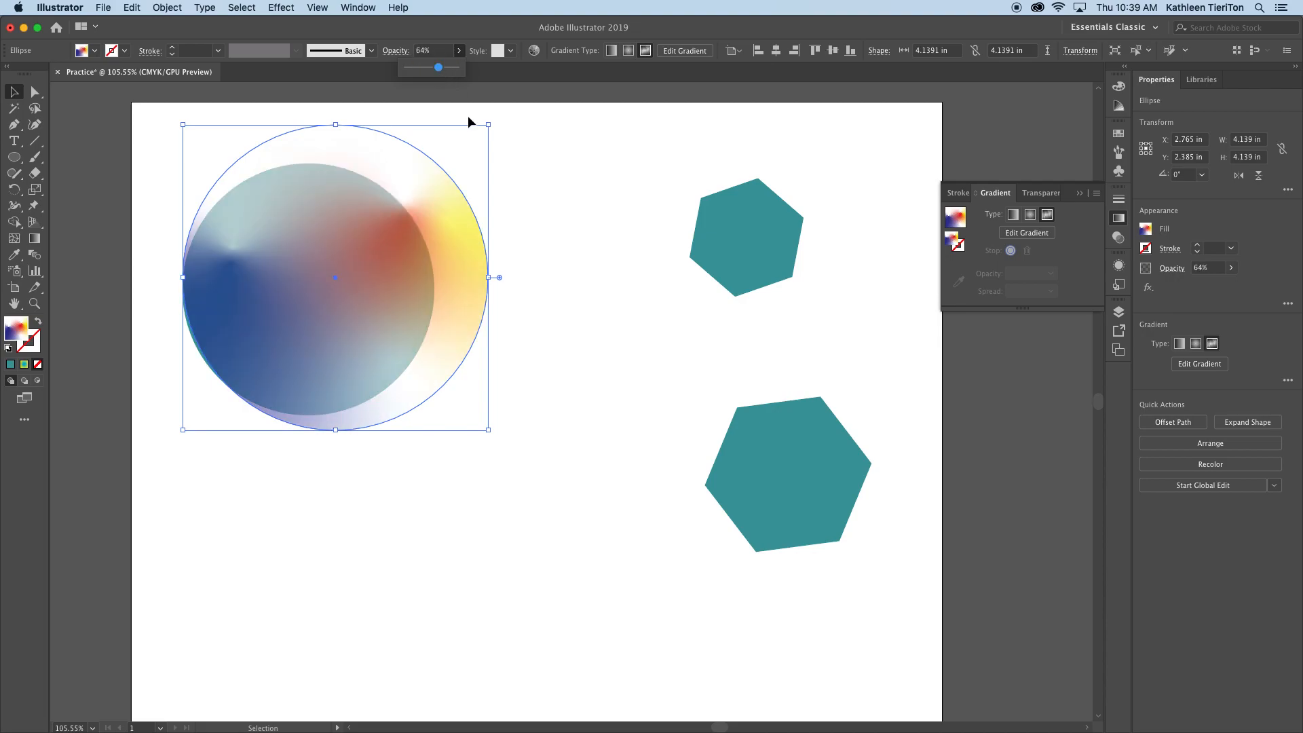
{"action": "left_click", "coordinate": [583, 292]}
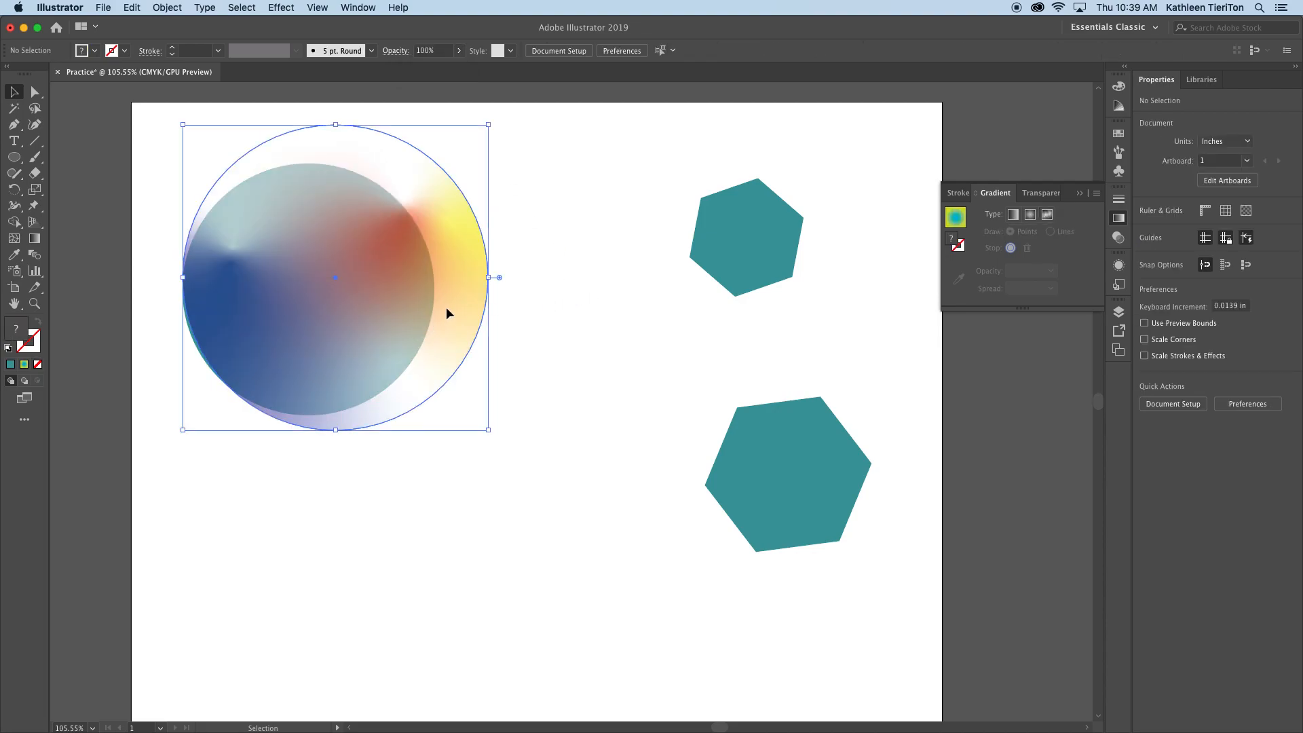
Scale the gradient circle down proportionally to about 3.45 in and nudge it upward until it covers the teal circle.
{"action": "left_click_drag", "start_coordinate": [488, 125], "coordinate": [438, 157]}
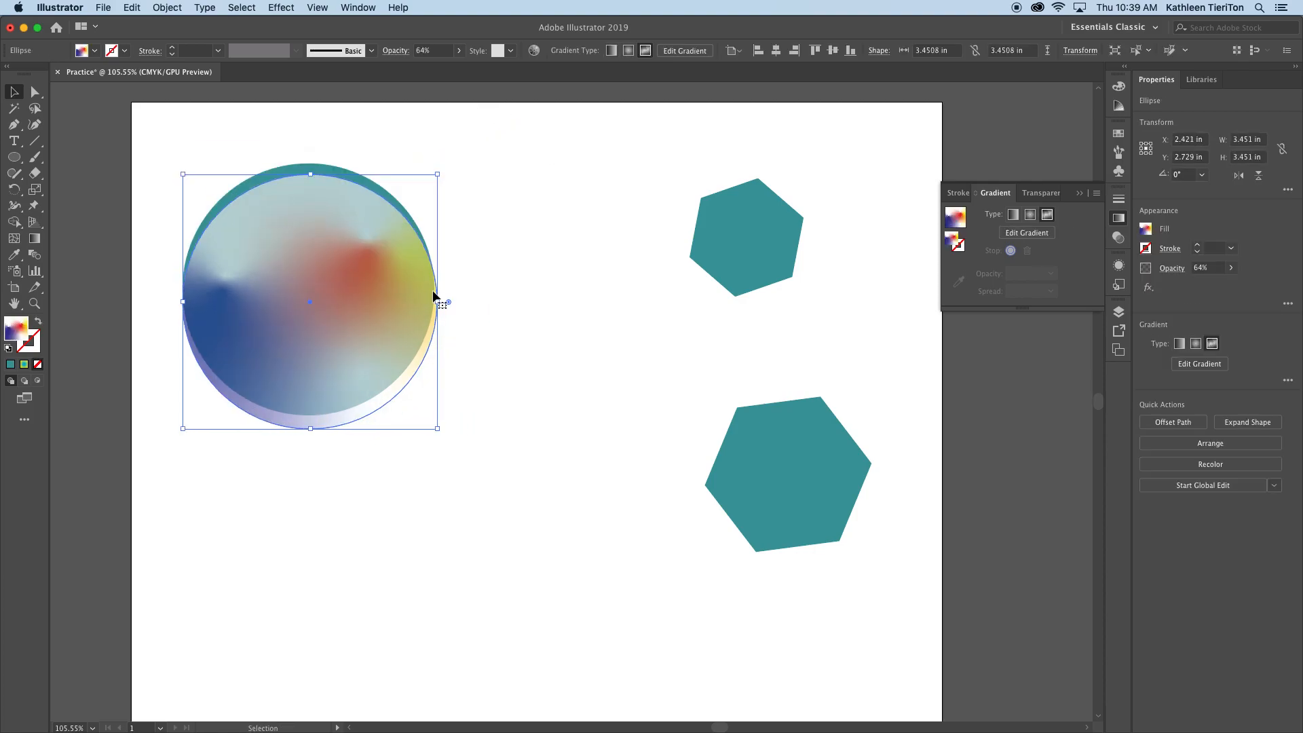
{"action": "key", "text": "Up"}
{"action": "key", "text": "Up"}
{"action": "key", "text": "Up"}
{"action": "key", "text": "Up"}
{"action": "key", "text": "Up"}
{"action": "key", "text": "Up"}
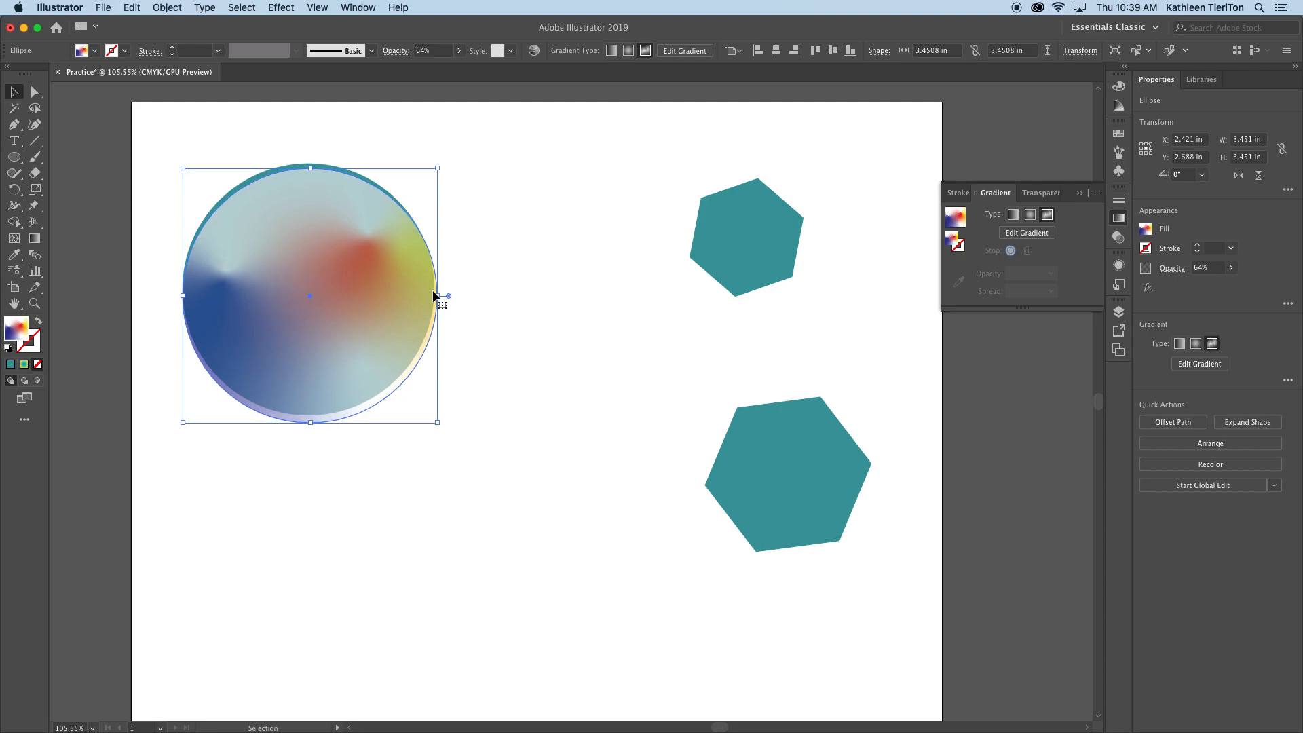
{"action": "key", "text": "Up"}
{"action": "key", "text": "Up"}
{"action": "key", "text": "Up"}
{"action": "key", "text": "Up"}
{"action": "key", "text": "Up"}
{"action": "key", "text": "Up"}
{"action": "key", "text": "Up"}
{"action": "key", "text": "Up"}
{"action": "key", "text": "Up"}
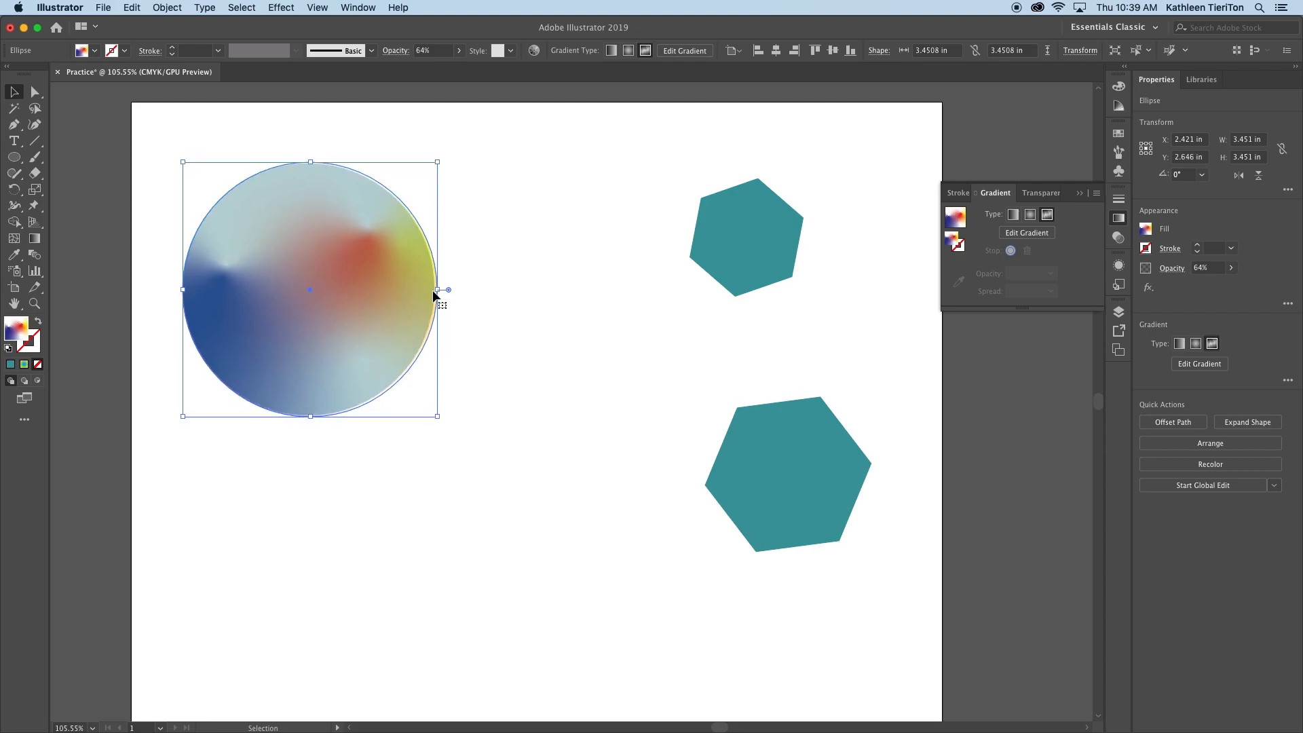
{"action": "key", "text": "Up"}
{"action": "key", "text": "Up"}
{"action": "left_click", "coordinate": [560, 207]}
Try opacities of 33%, 48%, 3% and 28% on the gradient circle, leave it semi-transparent and deselect it.
{"action": "left_click", "coordinate": [363, 213]}
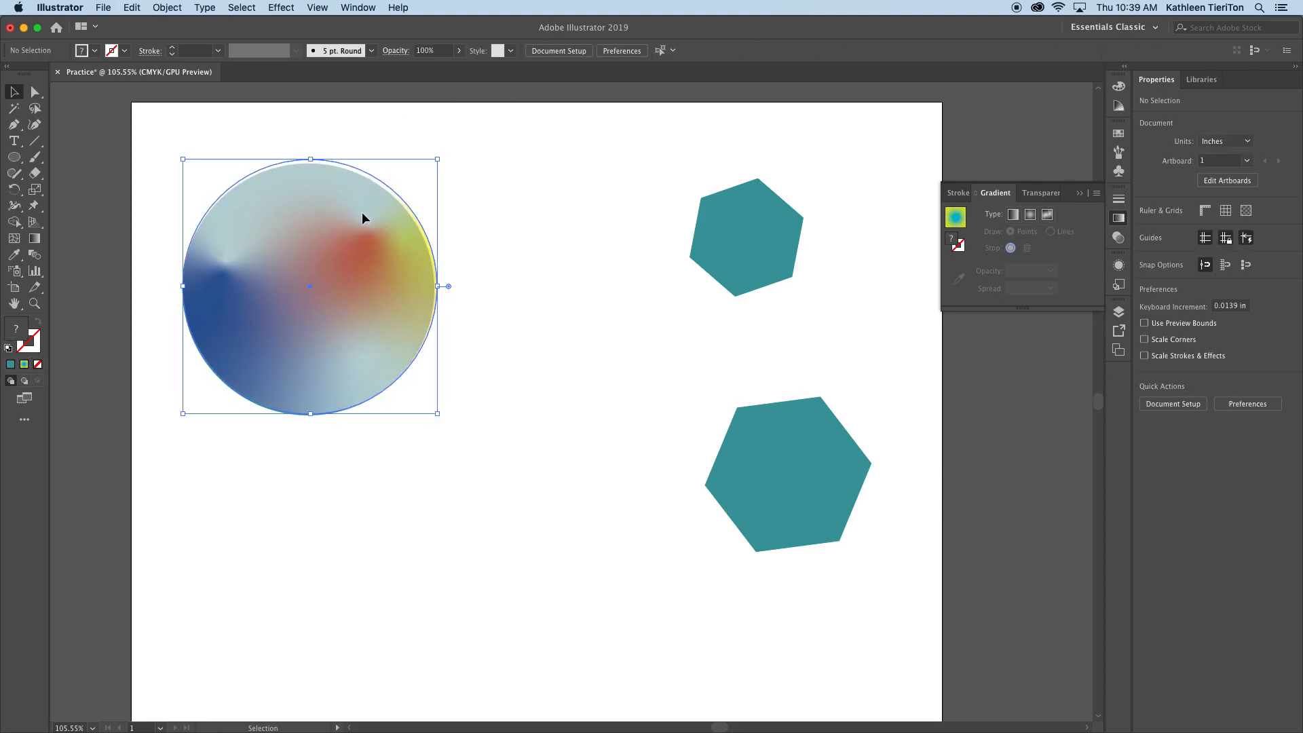
{"action": "left_click", "coordinate": [458, 51]}
{"action": "left_click", "coordinate": [422, 68]}
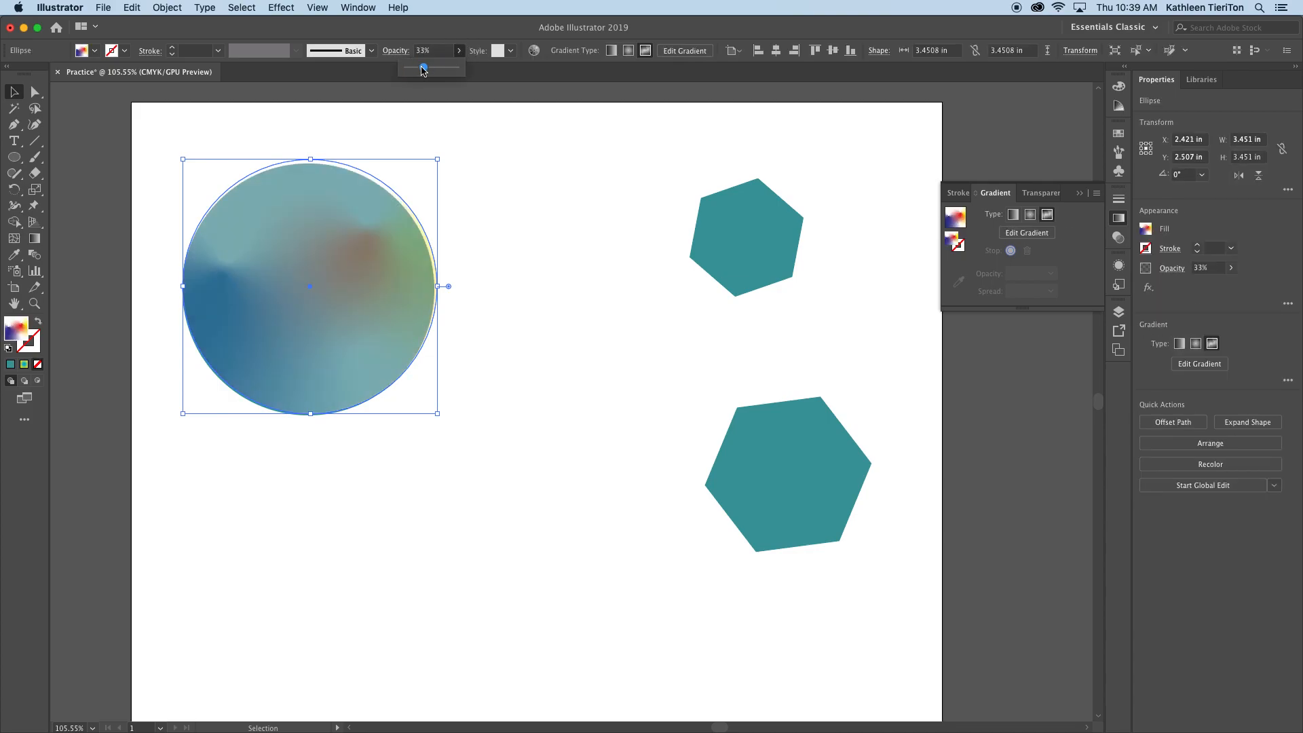
{"action": "left_click", "coordinate": [431, 67]}
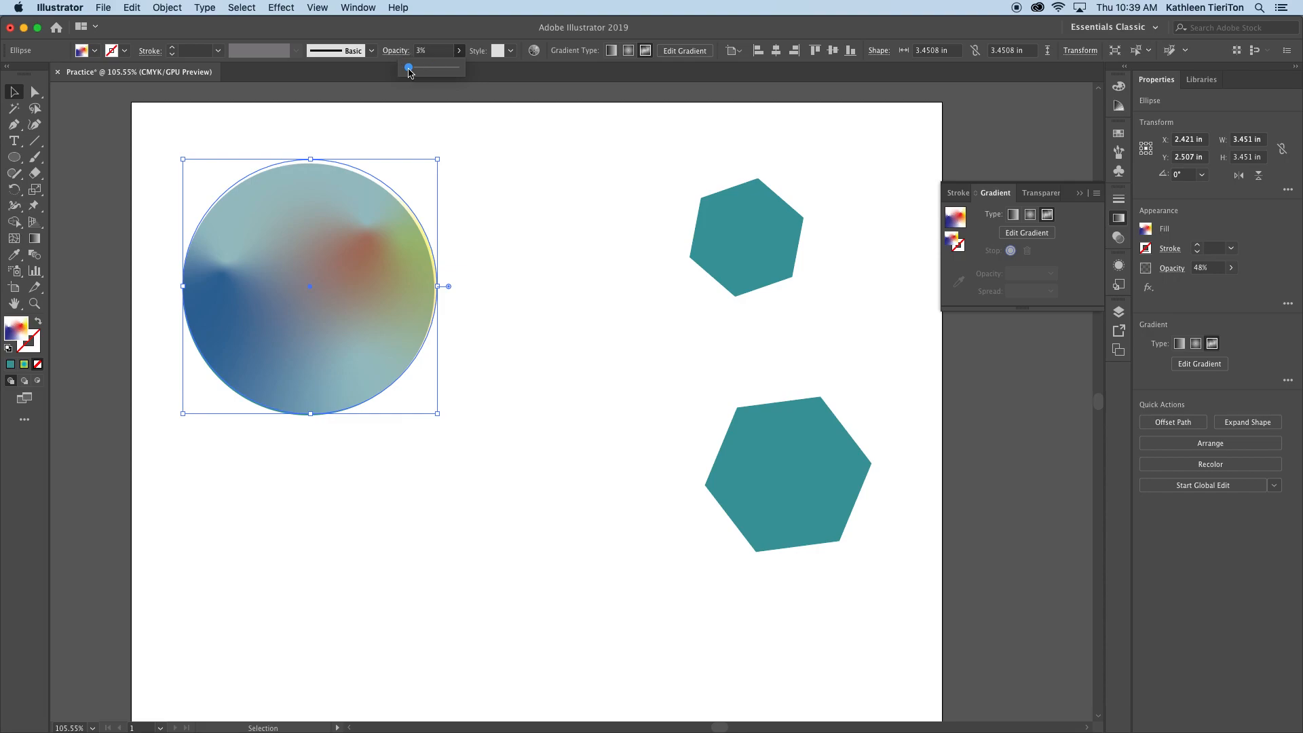
{"action": "left_click", "coordinate": [422, 68]}
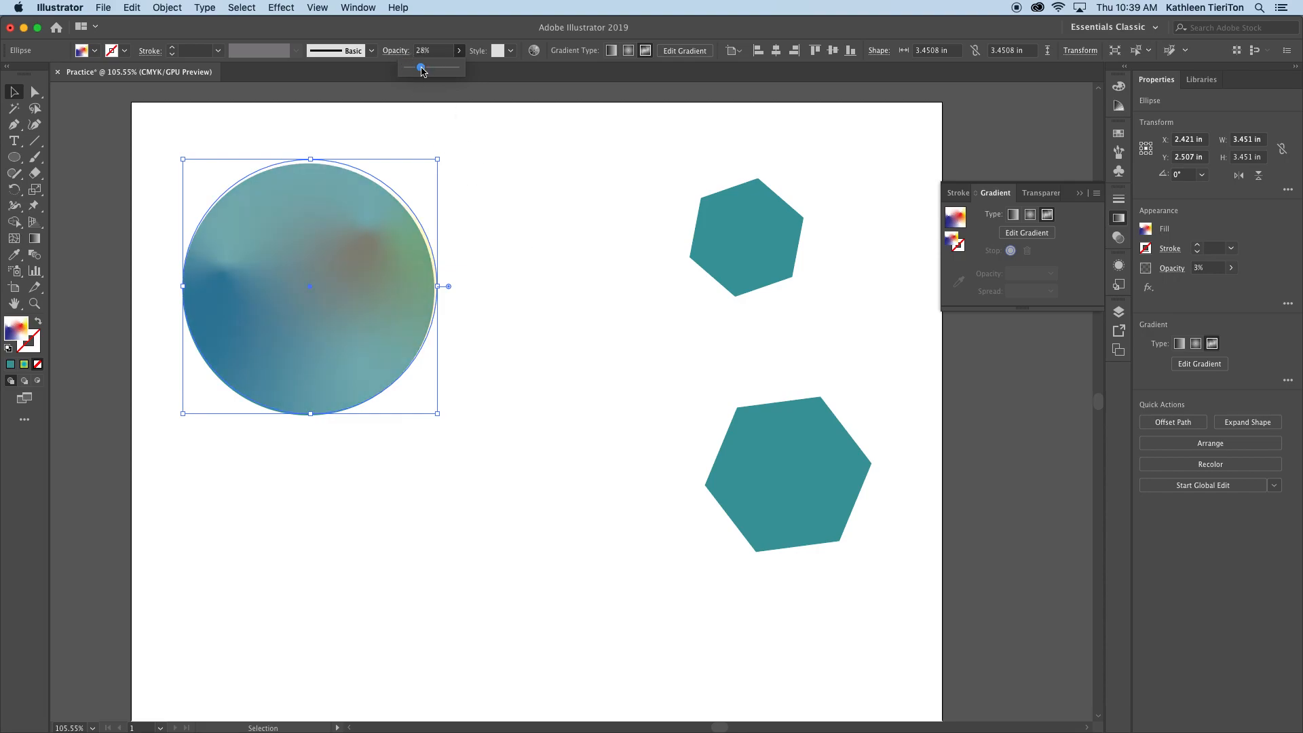
{"action": "left_click", "coordinate": [511, 233]}
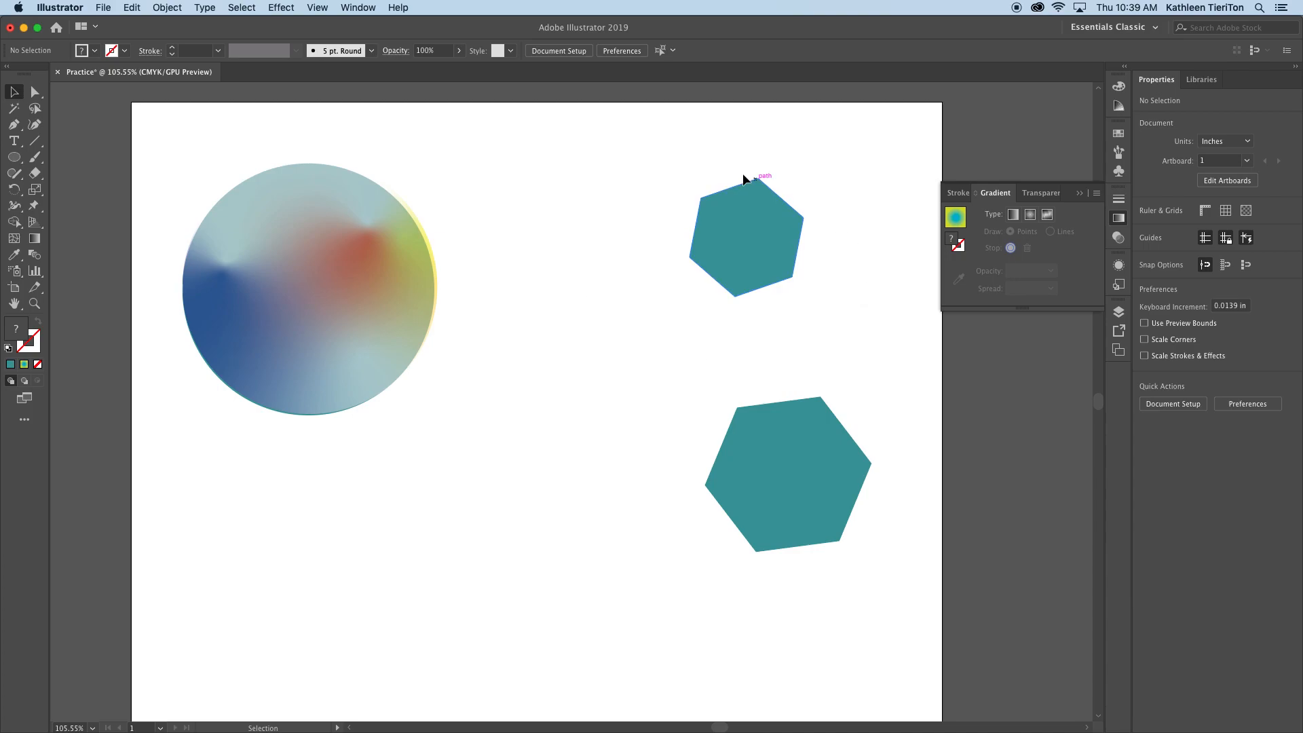